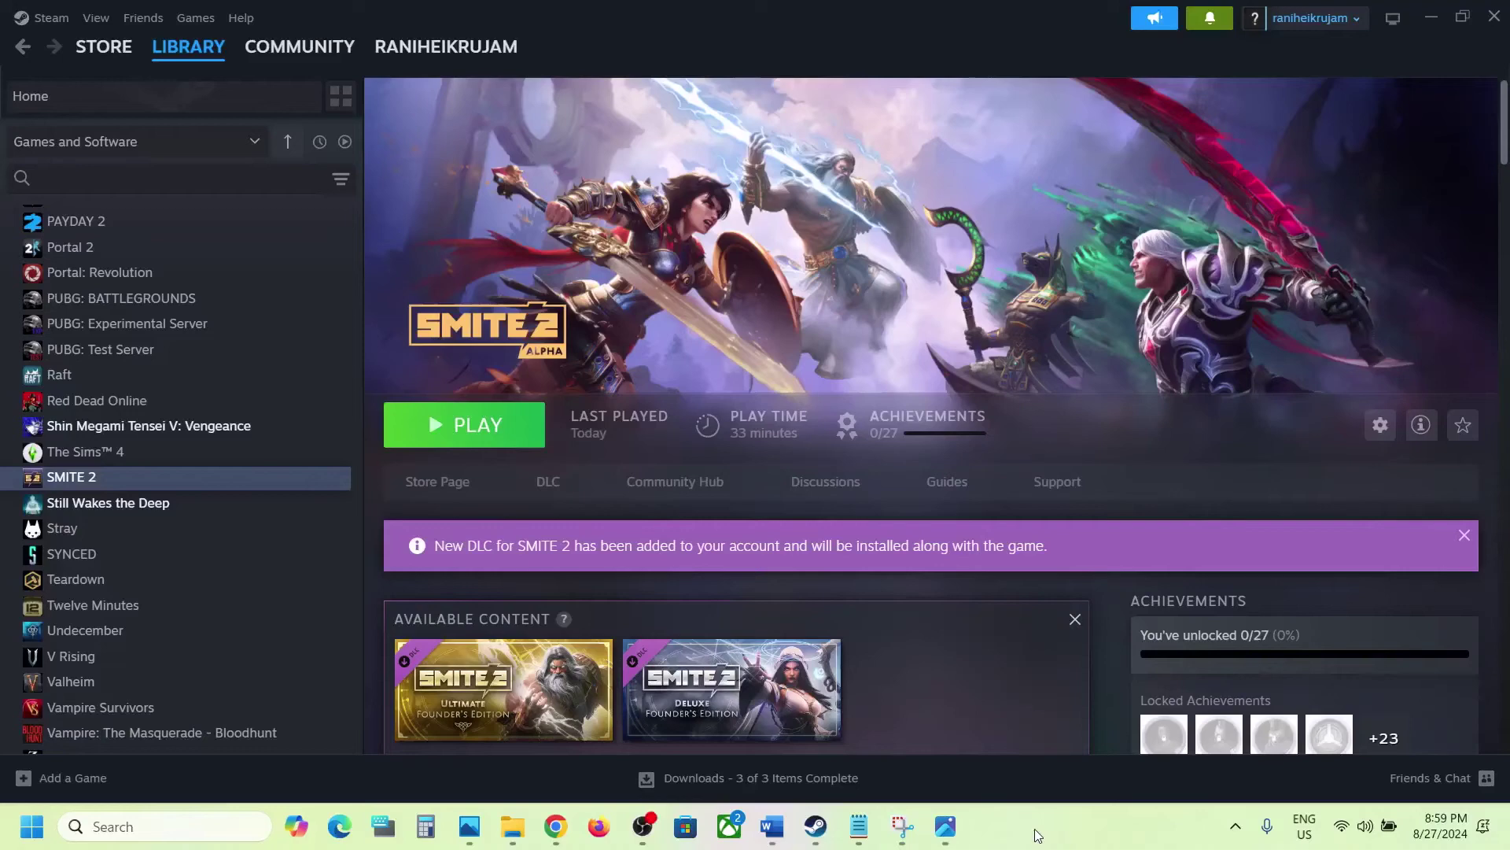
- Review the crash-reporter screenshot, the power options and the Step 2 DirectX 11 notes
left_click(946, 826)
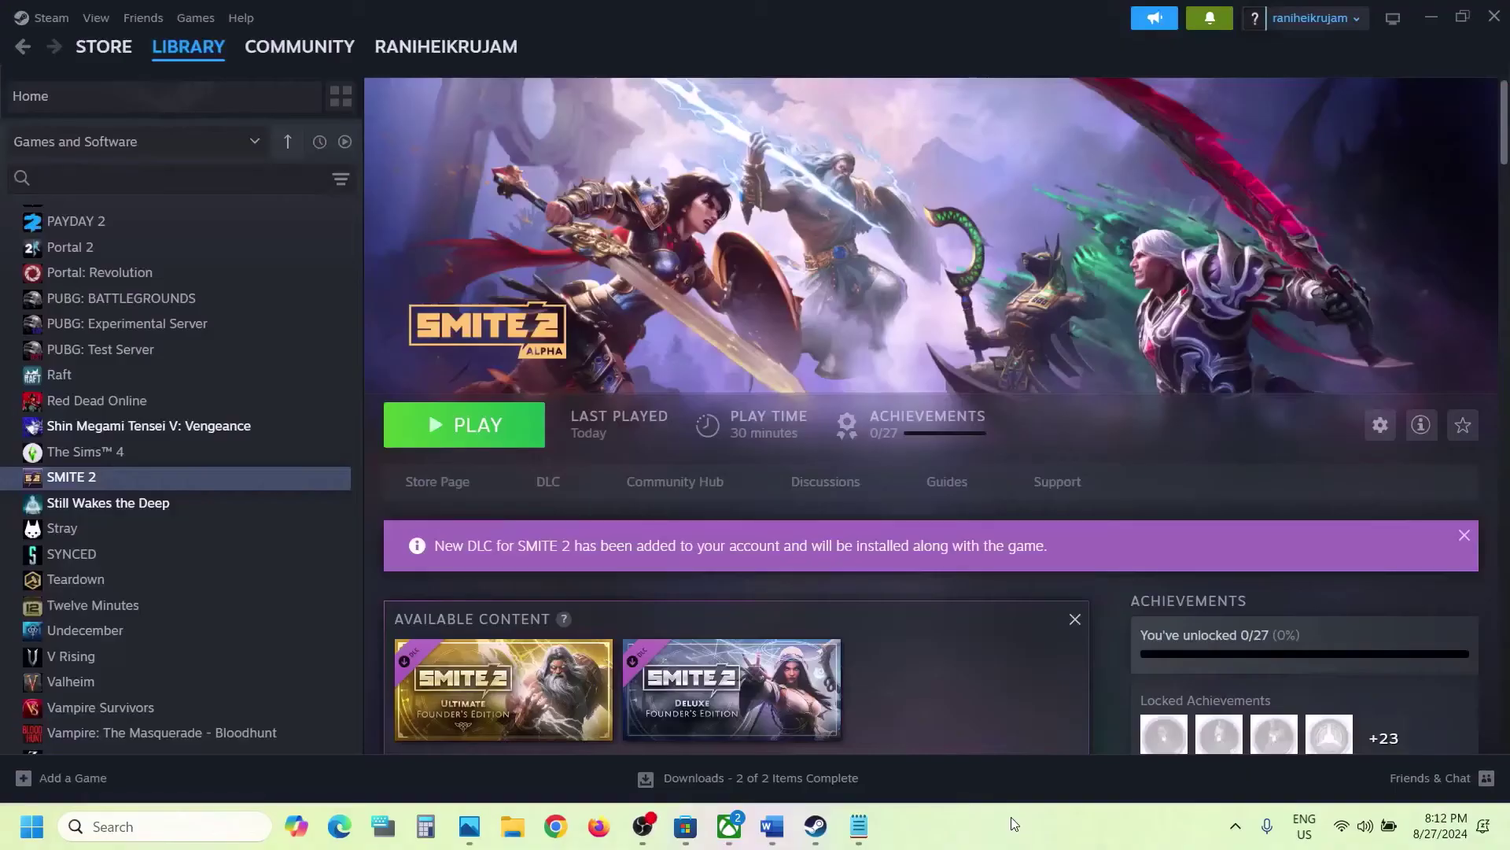
left_click(32, 826)
left_click(569, 760)
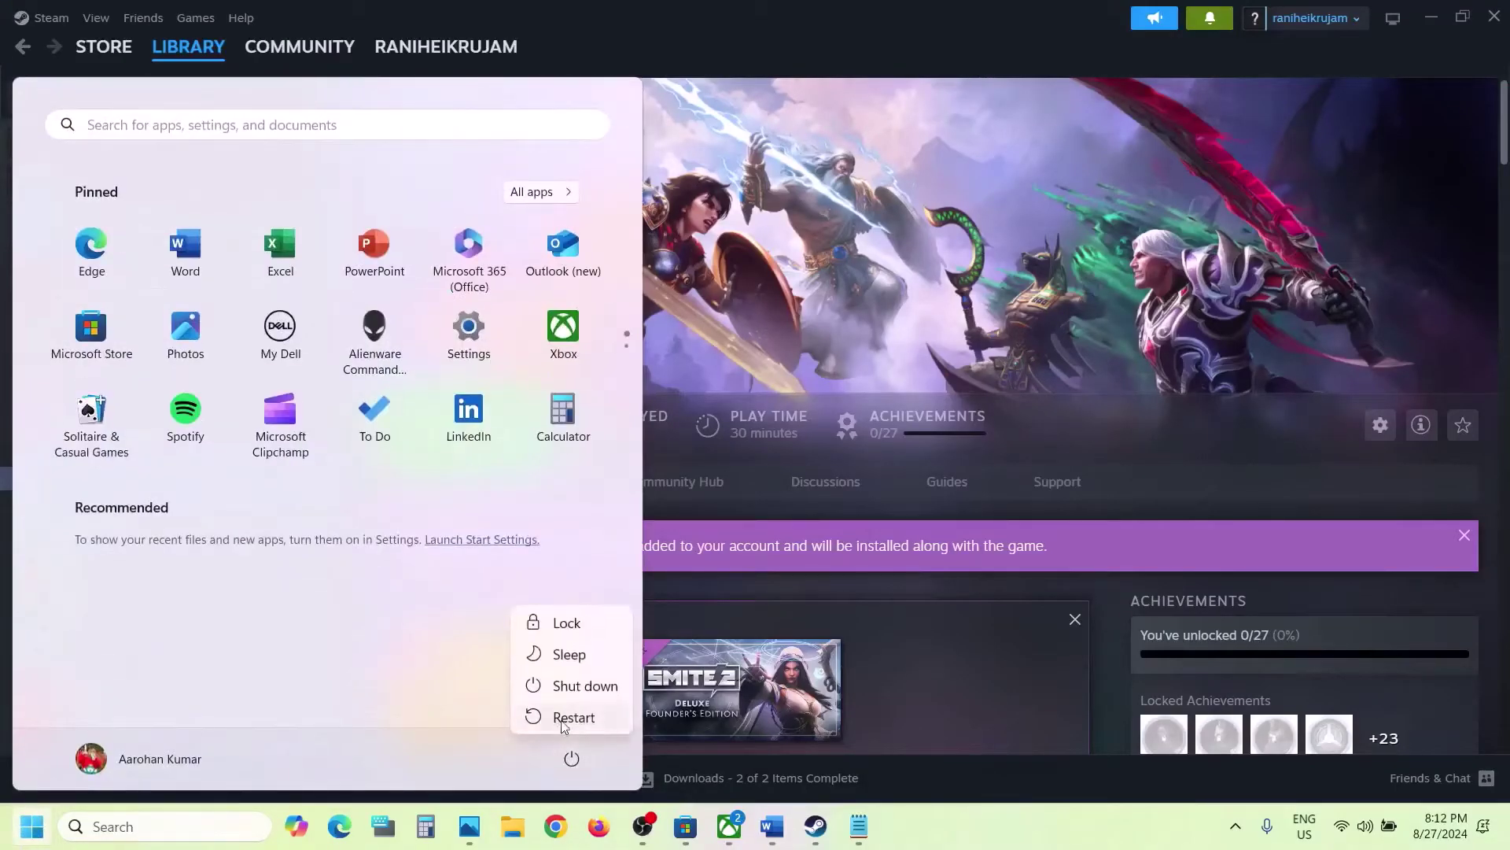
left_click(772, 826)
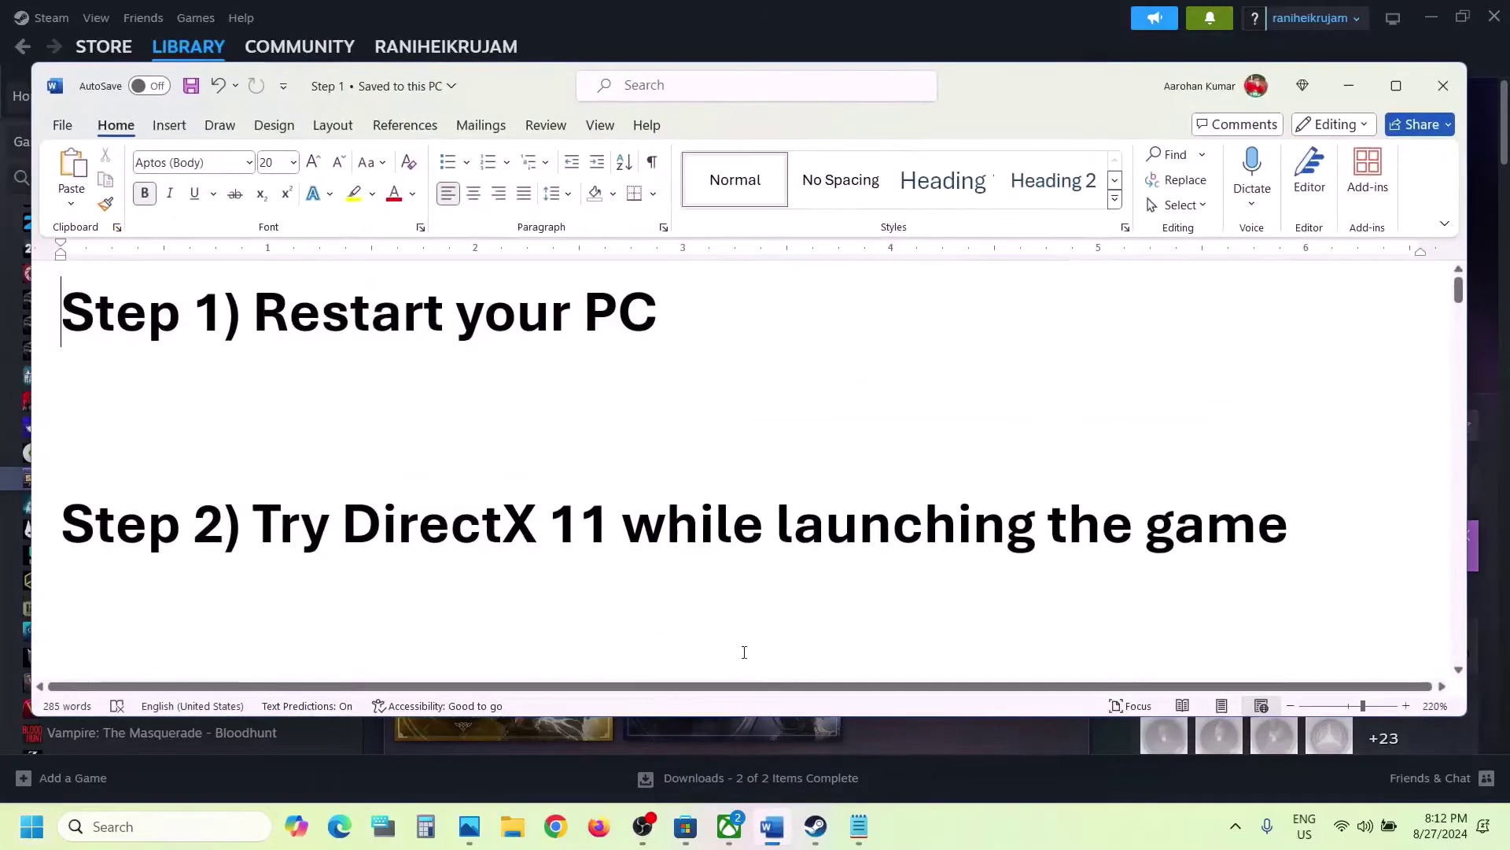
left_click_drag(292, 527, 772, 531)
left_click(1364, 85)
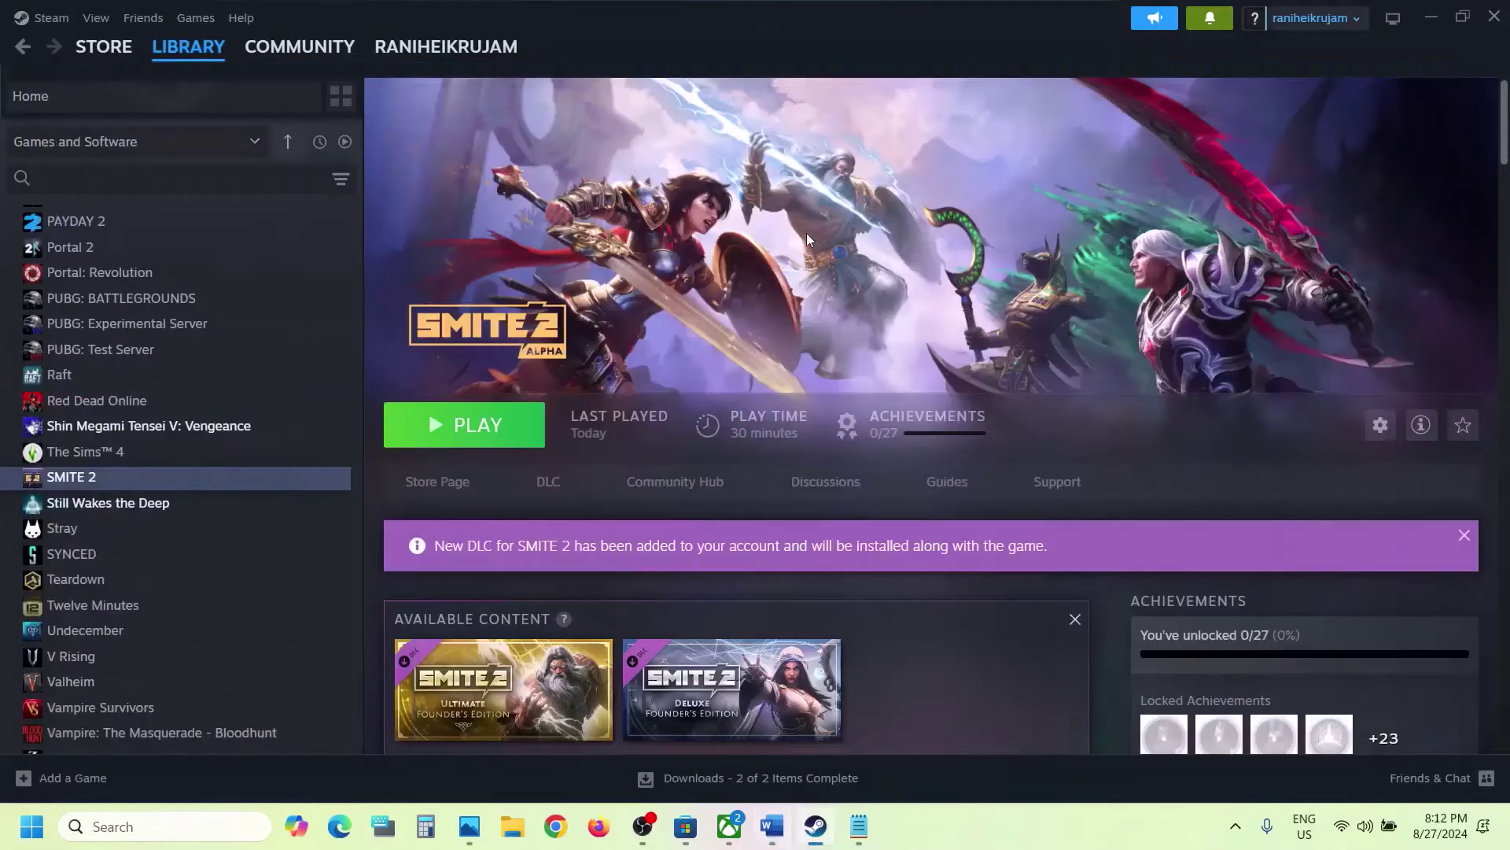
- Launch SMITE 2, cancel the launch dialog, and read further down the Word notes
left_click(498, 446)
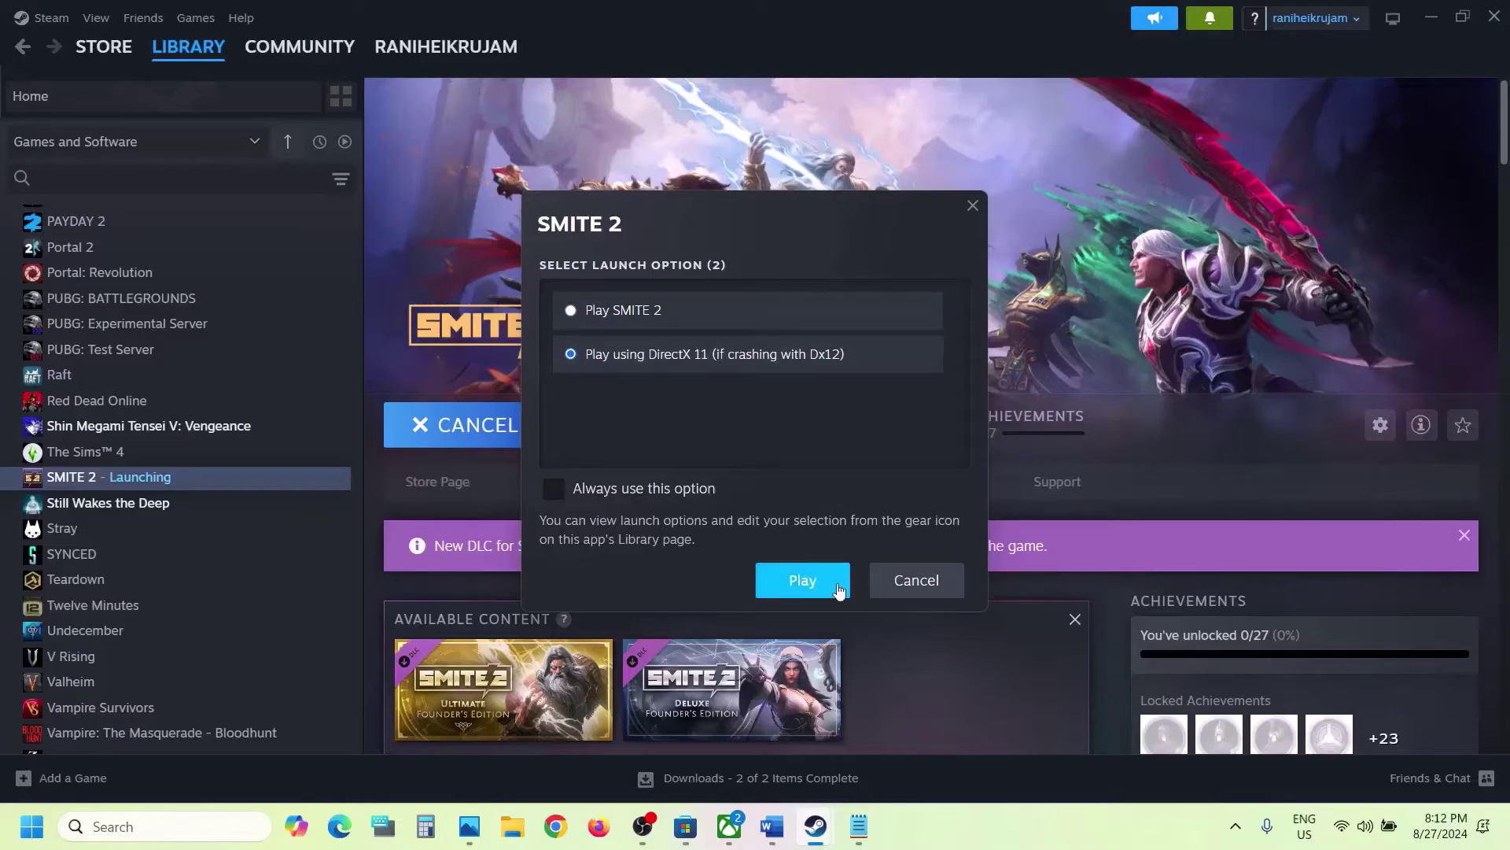
left_click(916, 579)
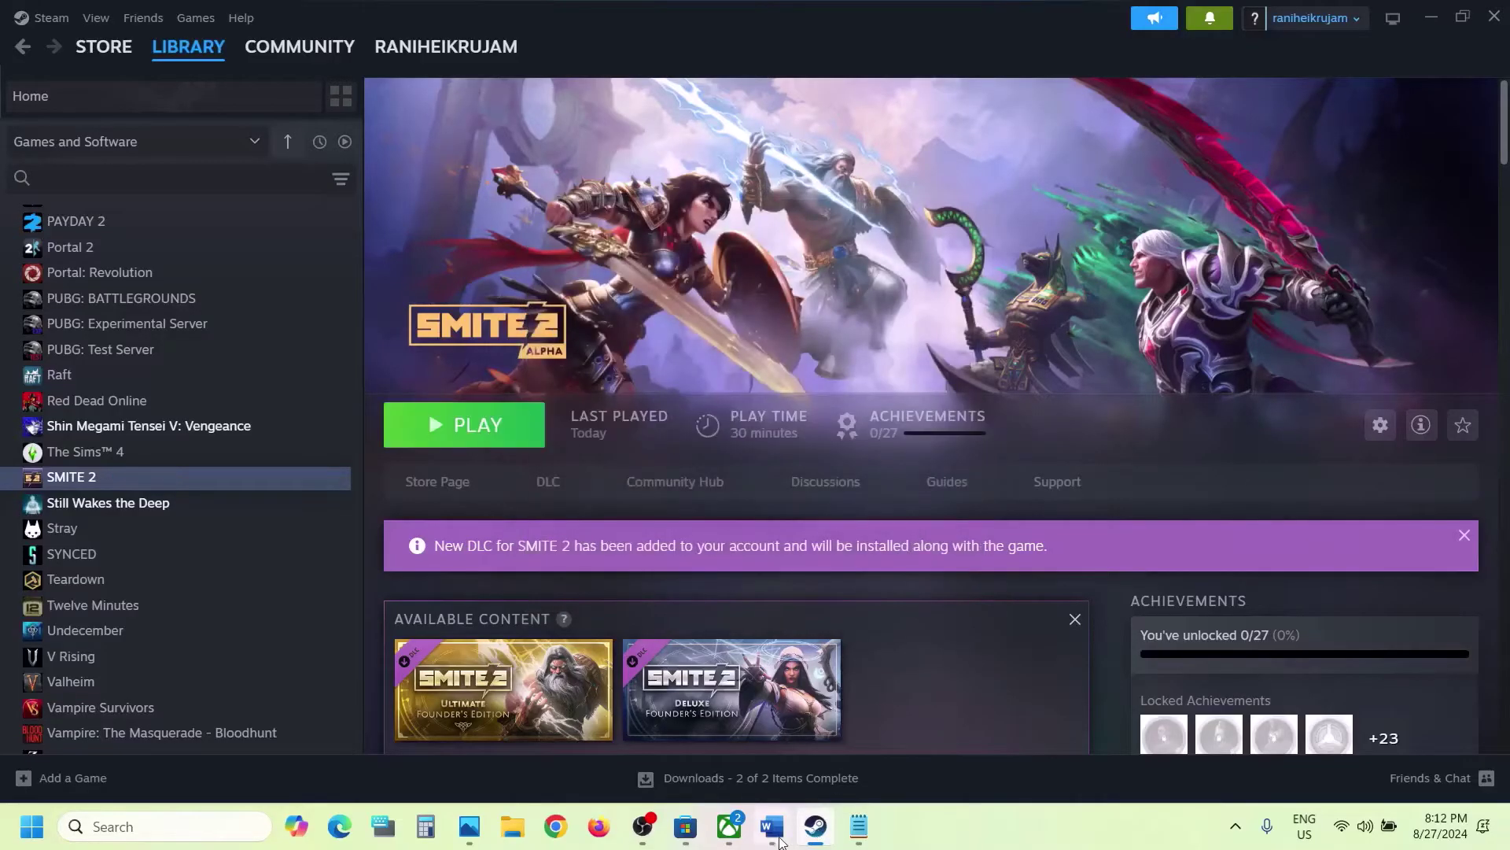
left_click(778, 839)
scroll(584, 610, "down", 3)
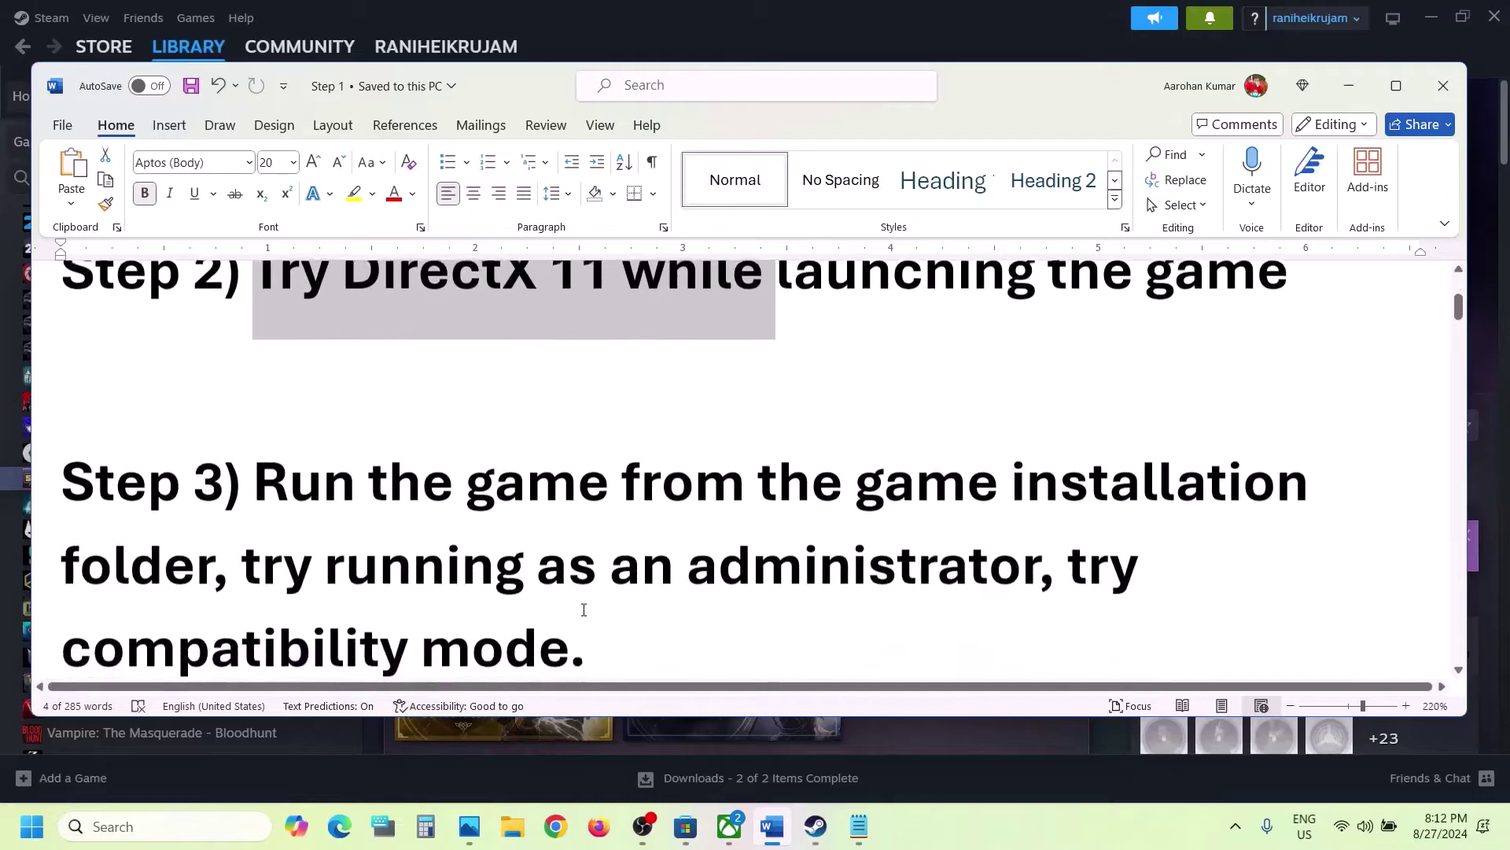
scroll(584, 610, "down", 1)
left_click_drag(254, 425, 209, 487)
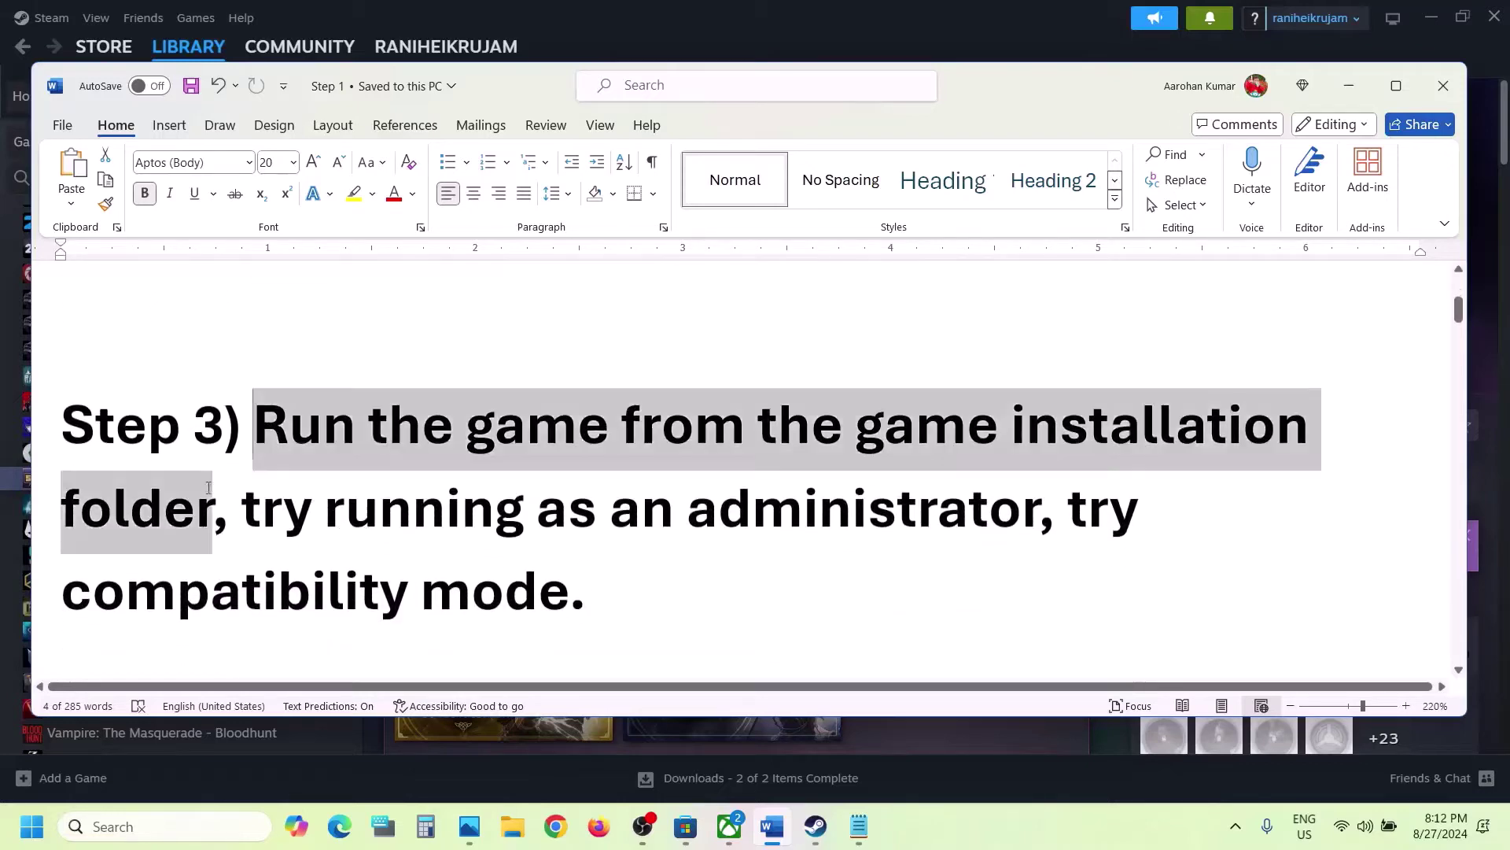
- Open SMITE 2's local files through Manage > Browse local files in the Steam library
left_click(700, 35)
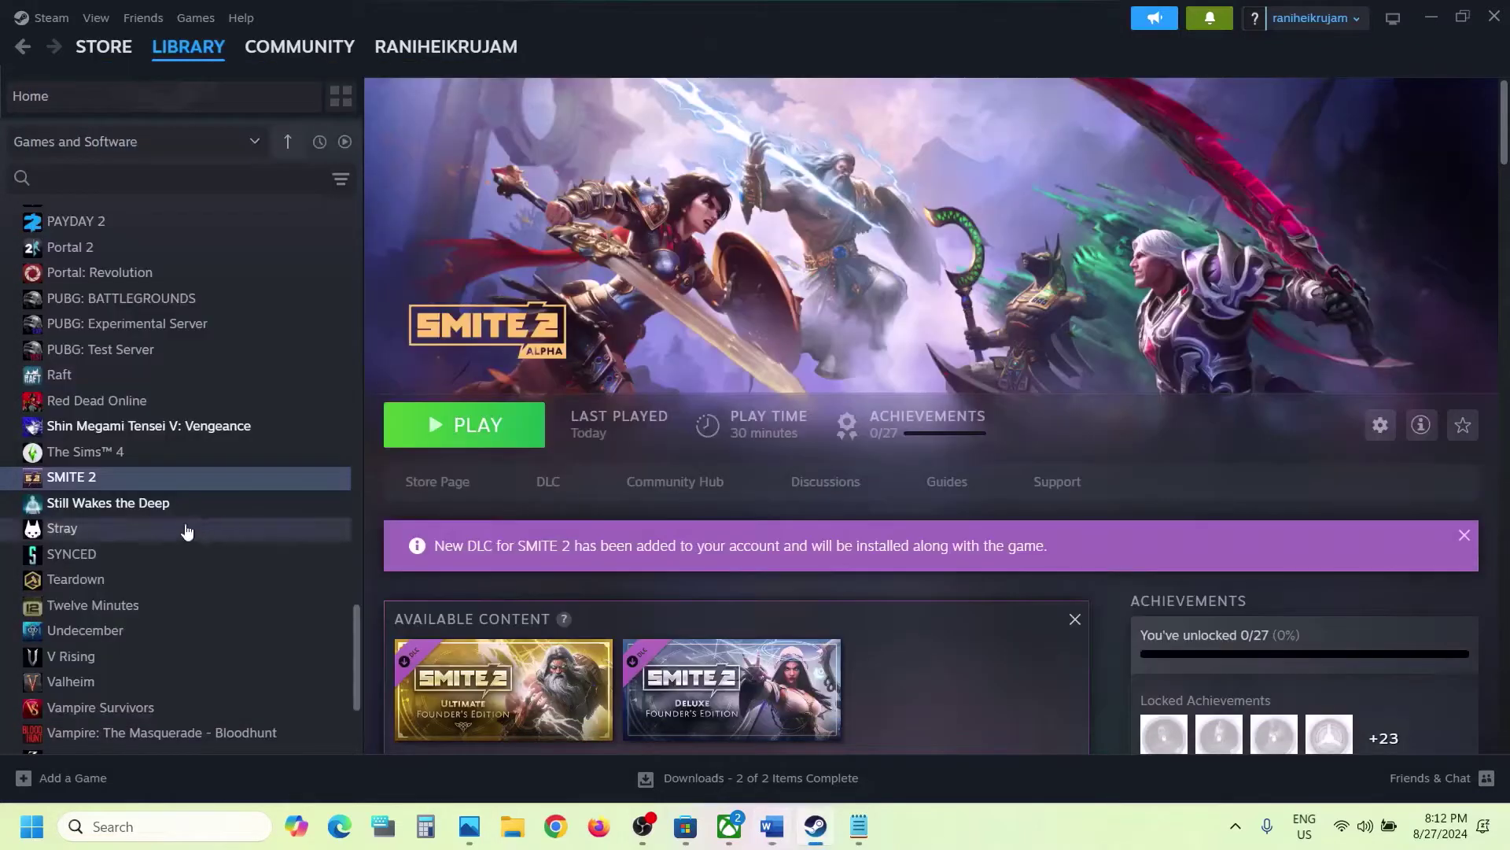
right_click(134, 477)
mouse_move(192, 589)
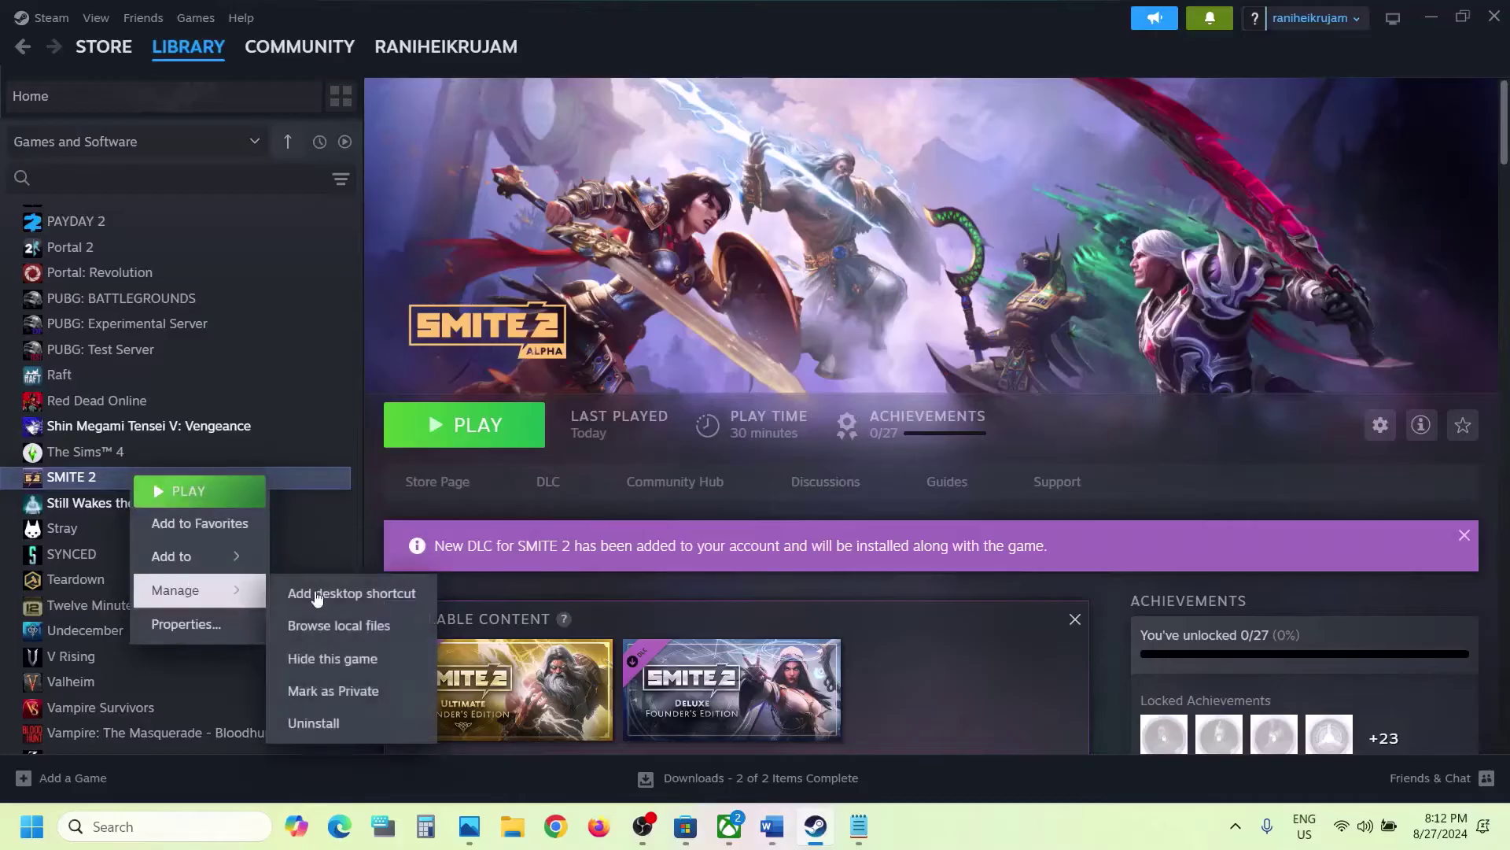
left_click(346, 627)
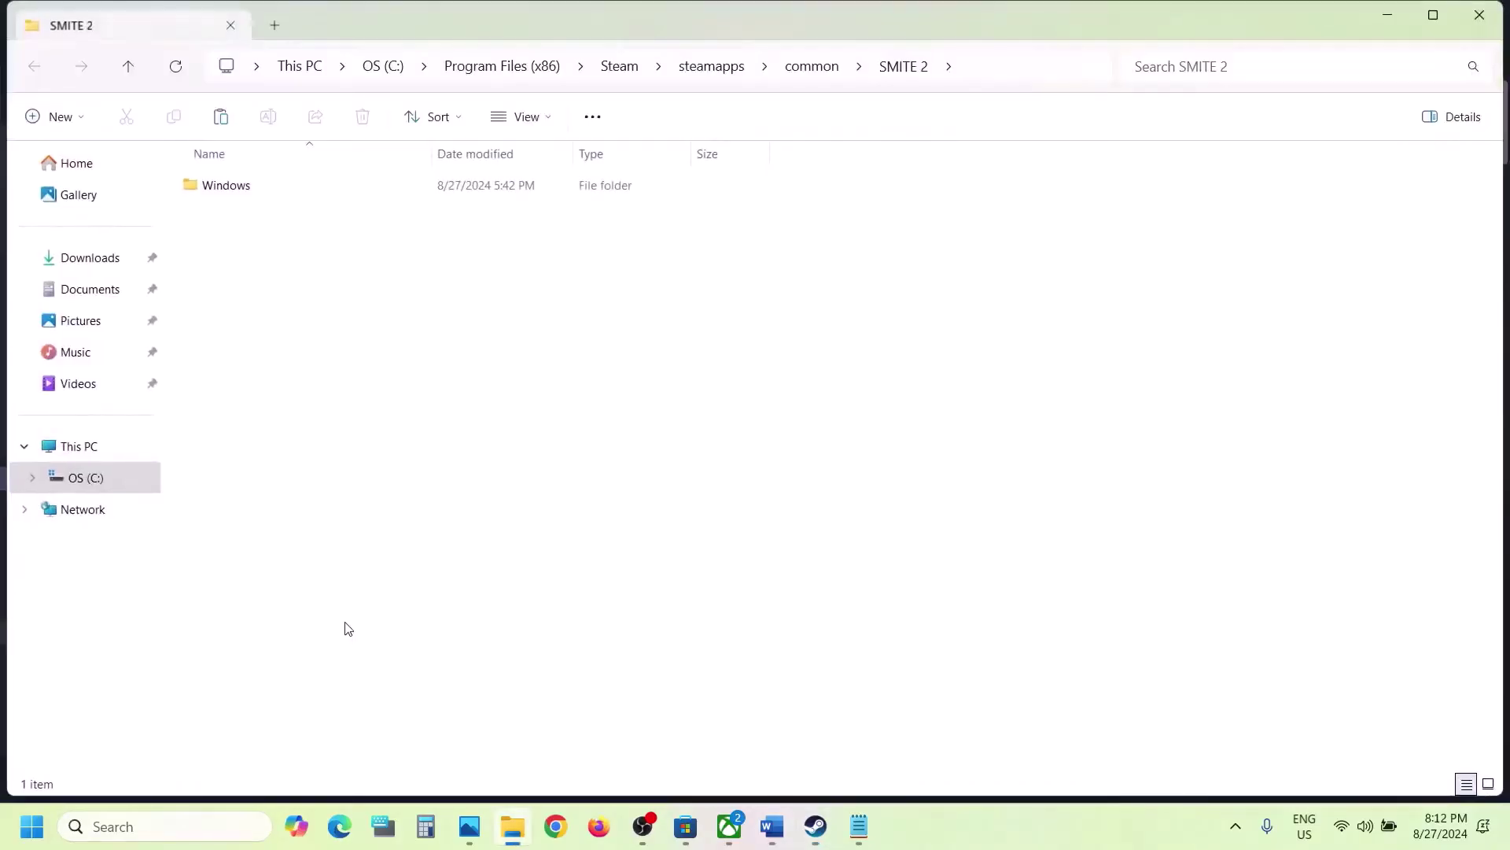
- Open the Windows folder and browse into Hemingway\Binaries\Win64 to Hemingway-Win64-Shipping
double_click(249, 192)
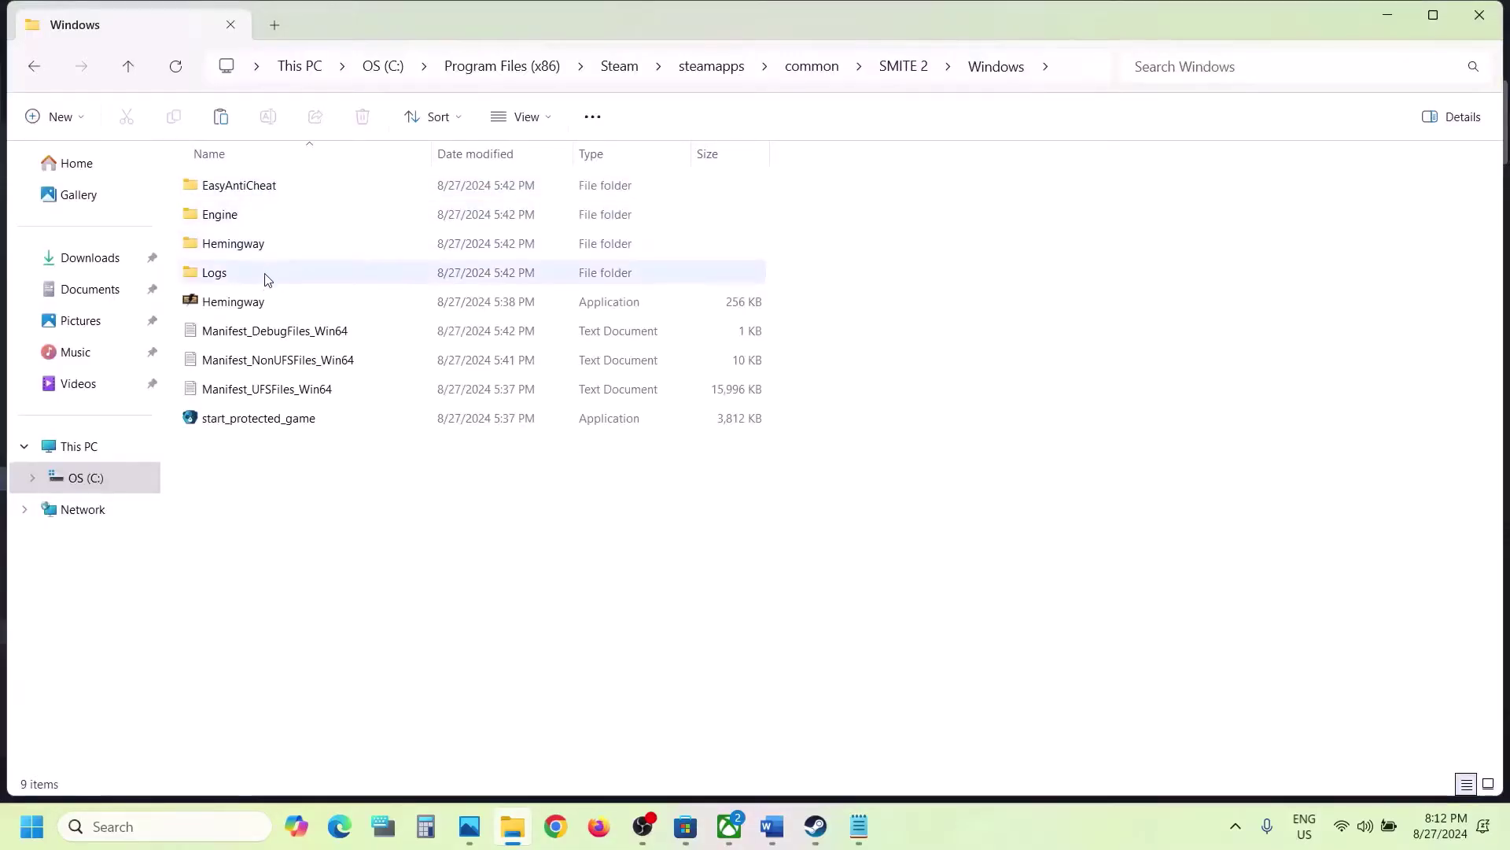
left_click(242, 307)
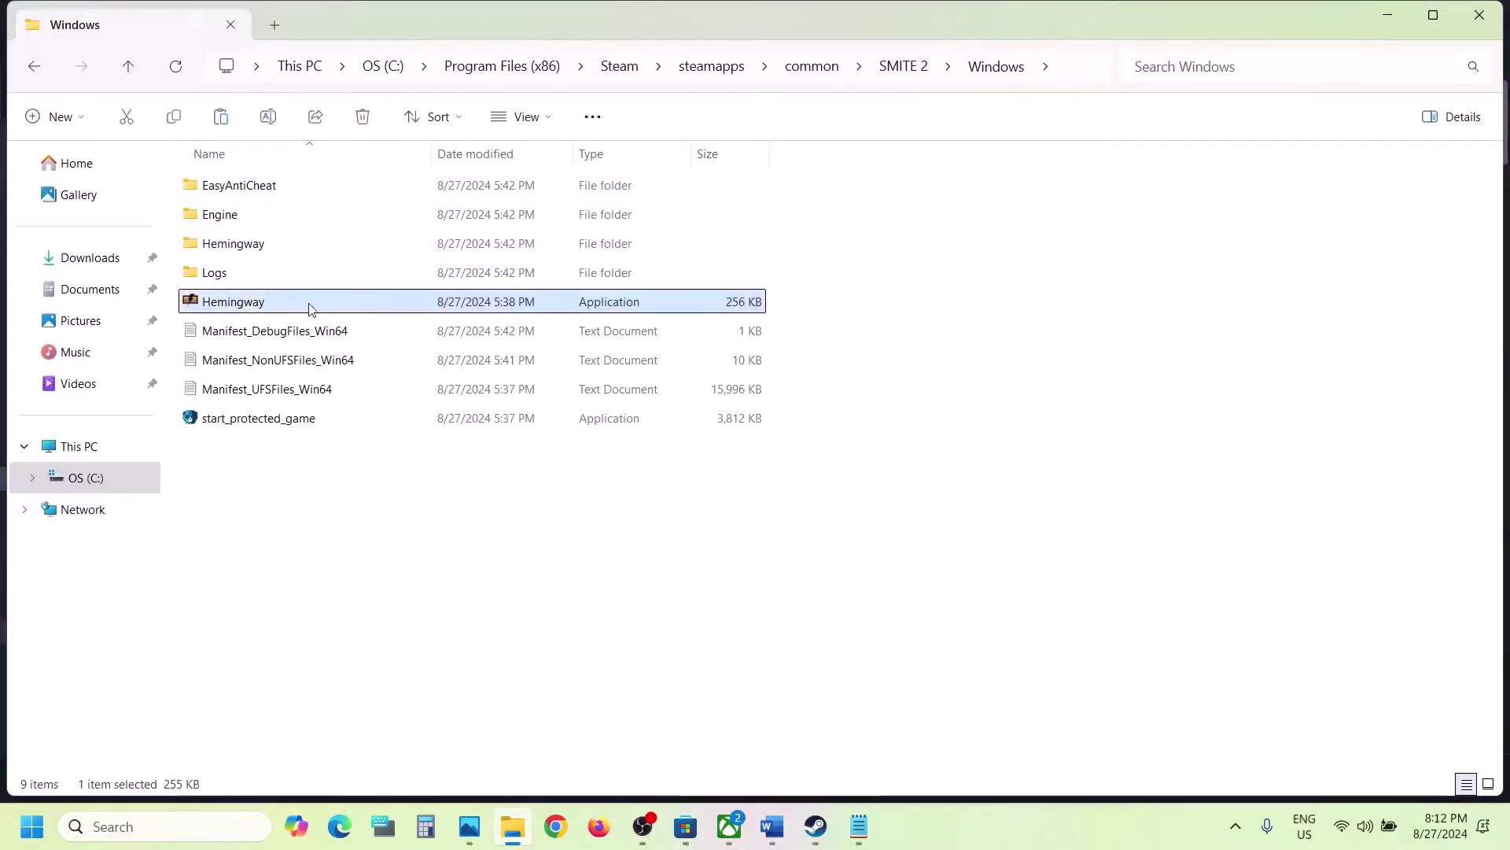
mouse_move(280, 309)
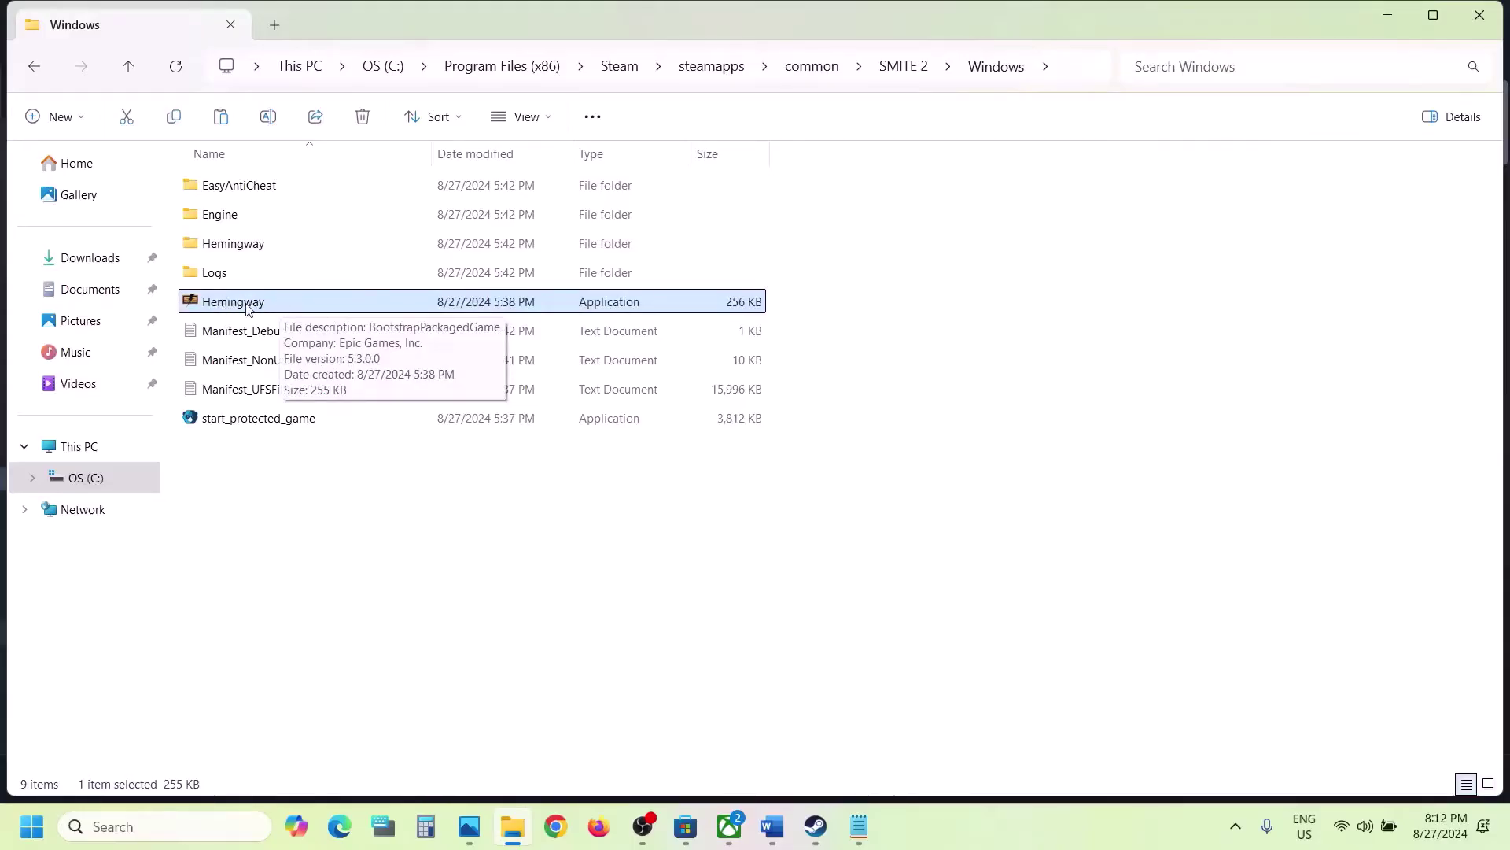
left_click(254, 246)
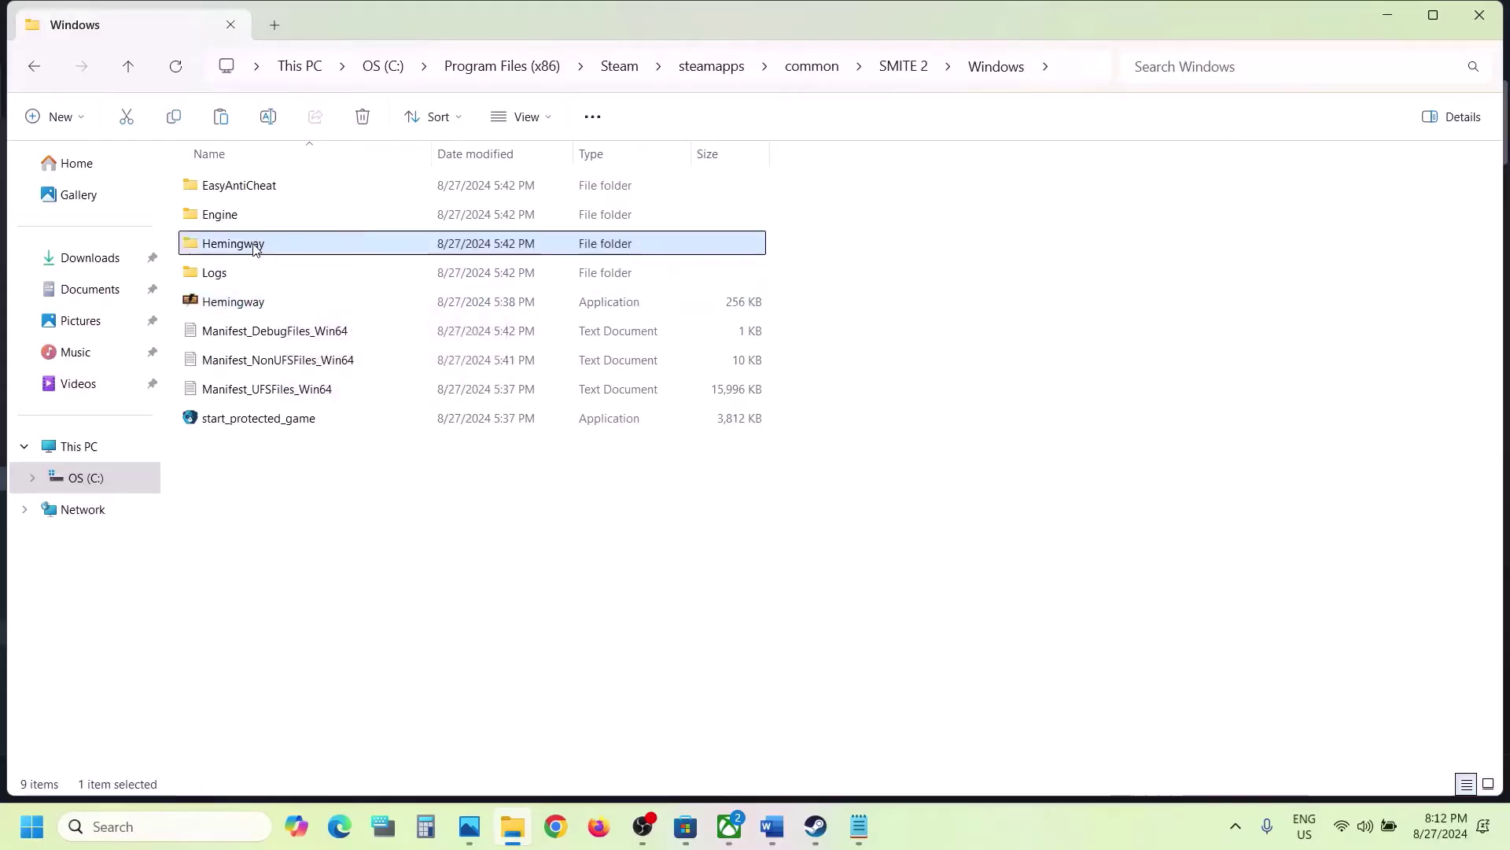
double_click(268, 249)
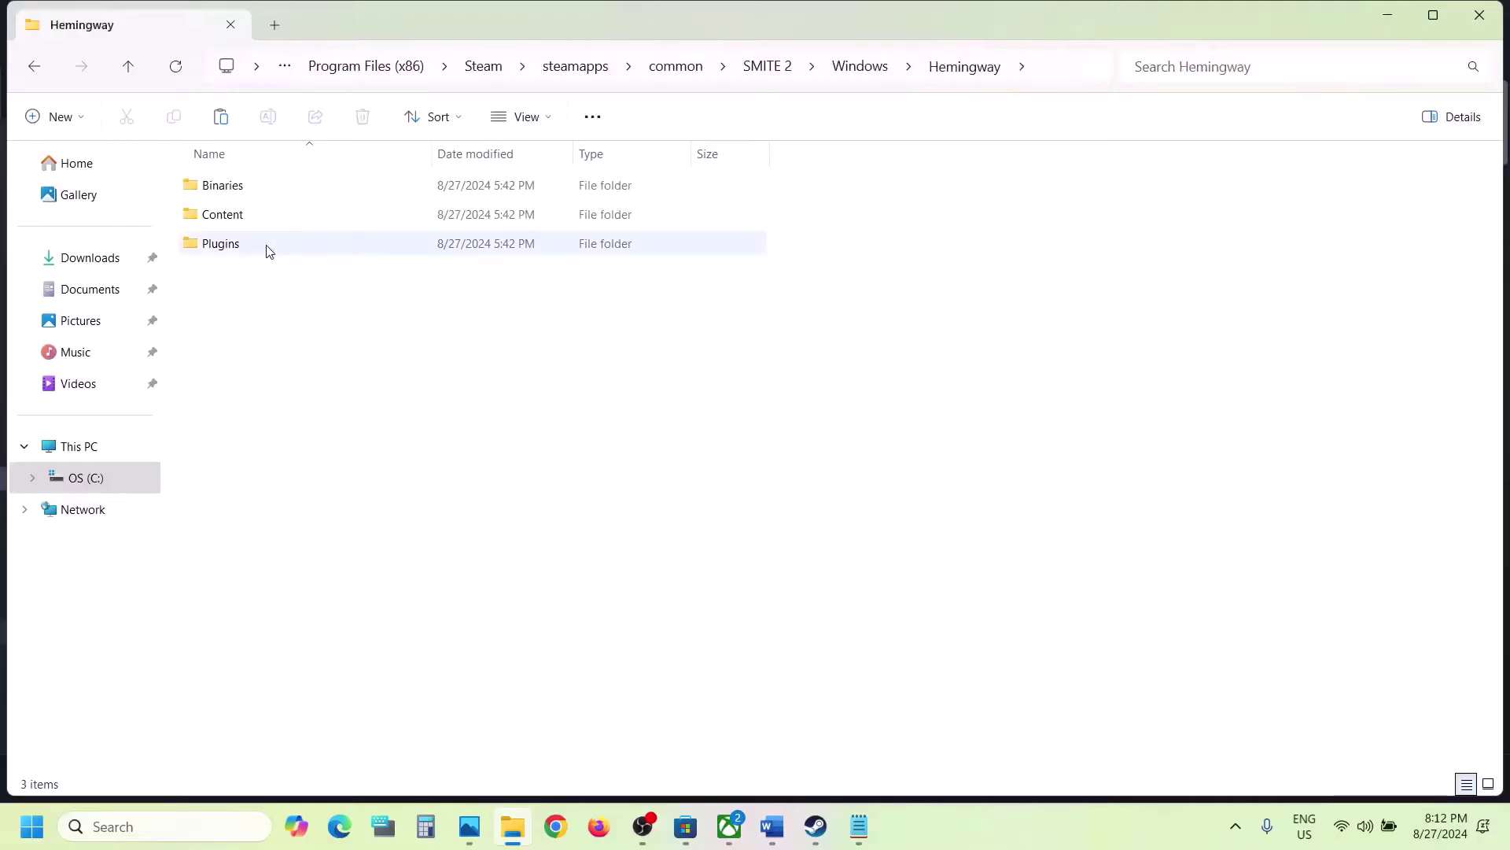
double_click(250, 195)
double_click(254, 195)
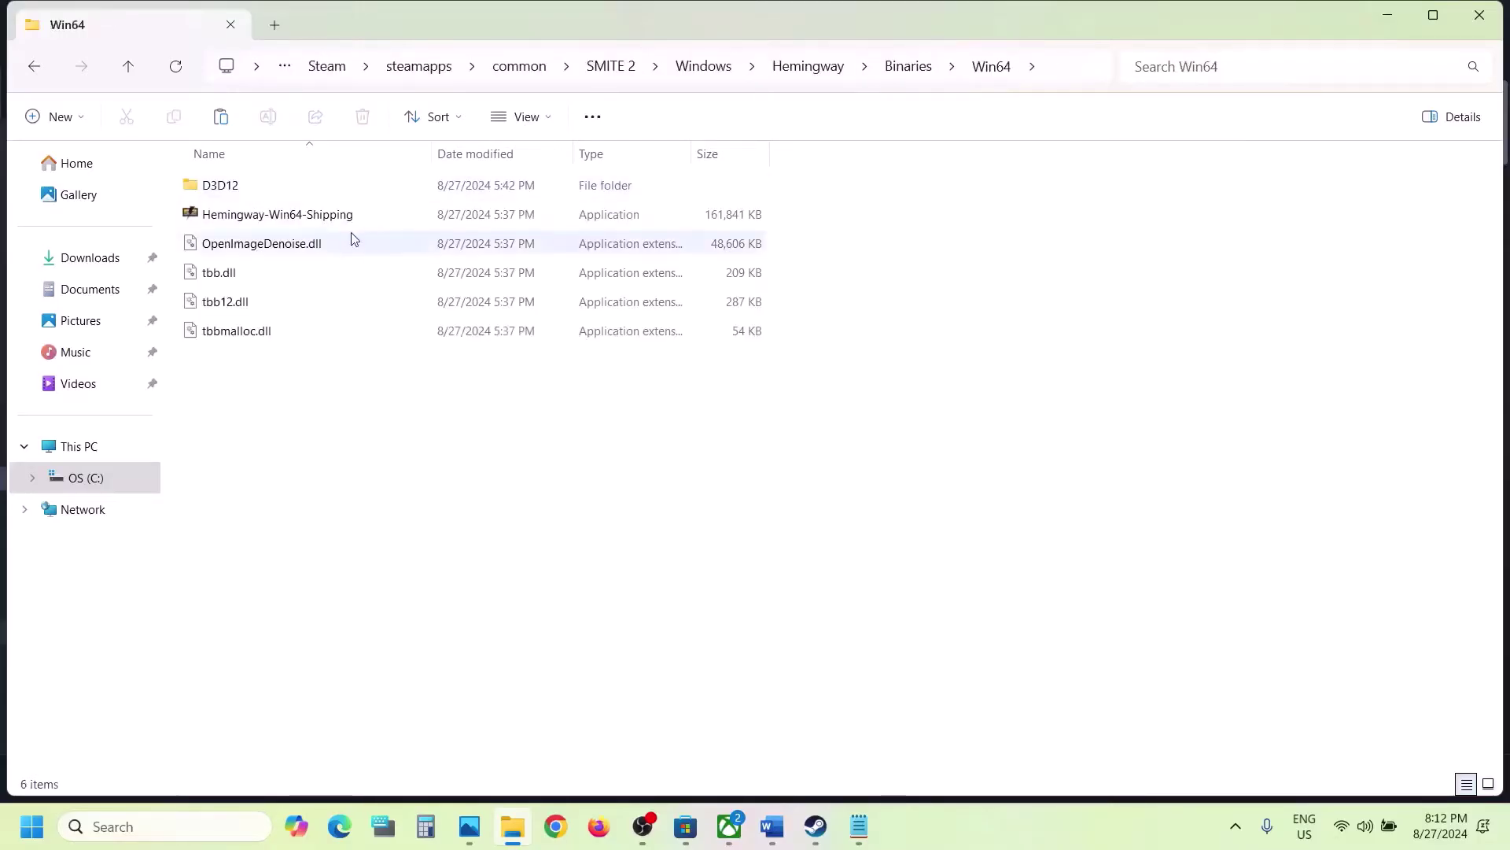
left_click(291, 223)
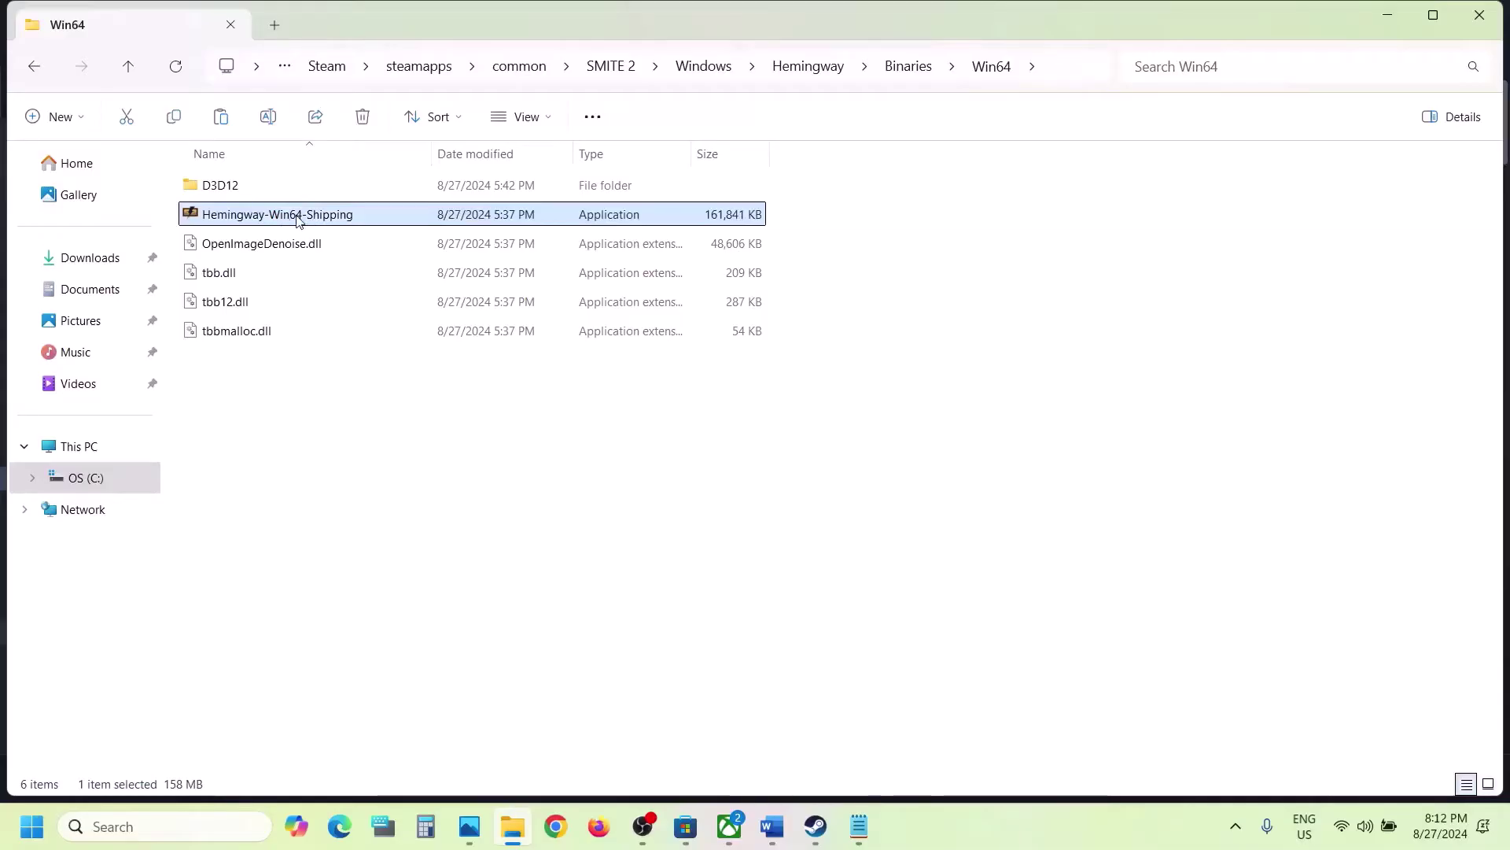
- Go back up three levels to the Windows folder and select the Hemingway application
left_click(132, 71)
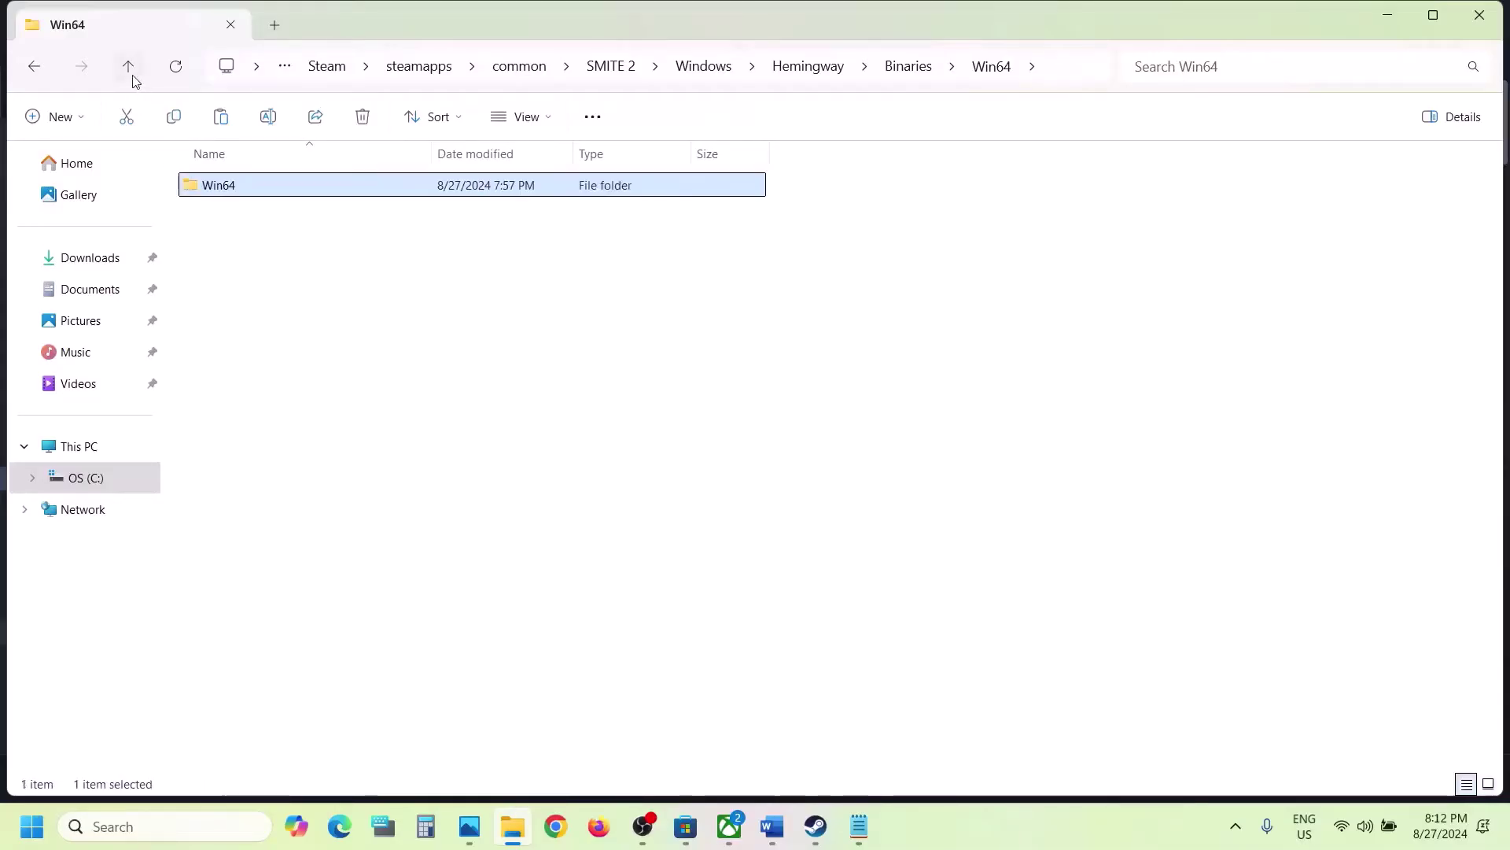
left_click(132, 71)
left_click(130, 73)
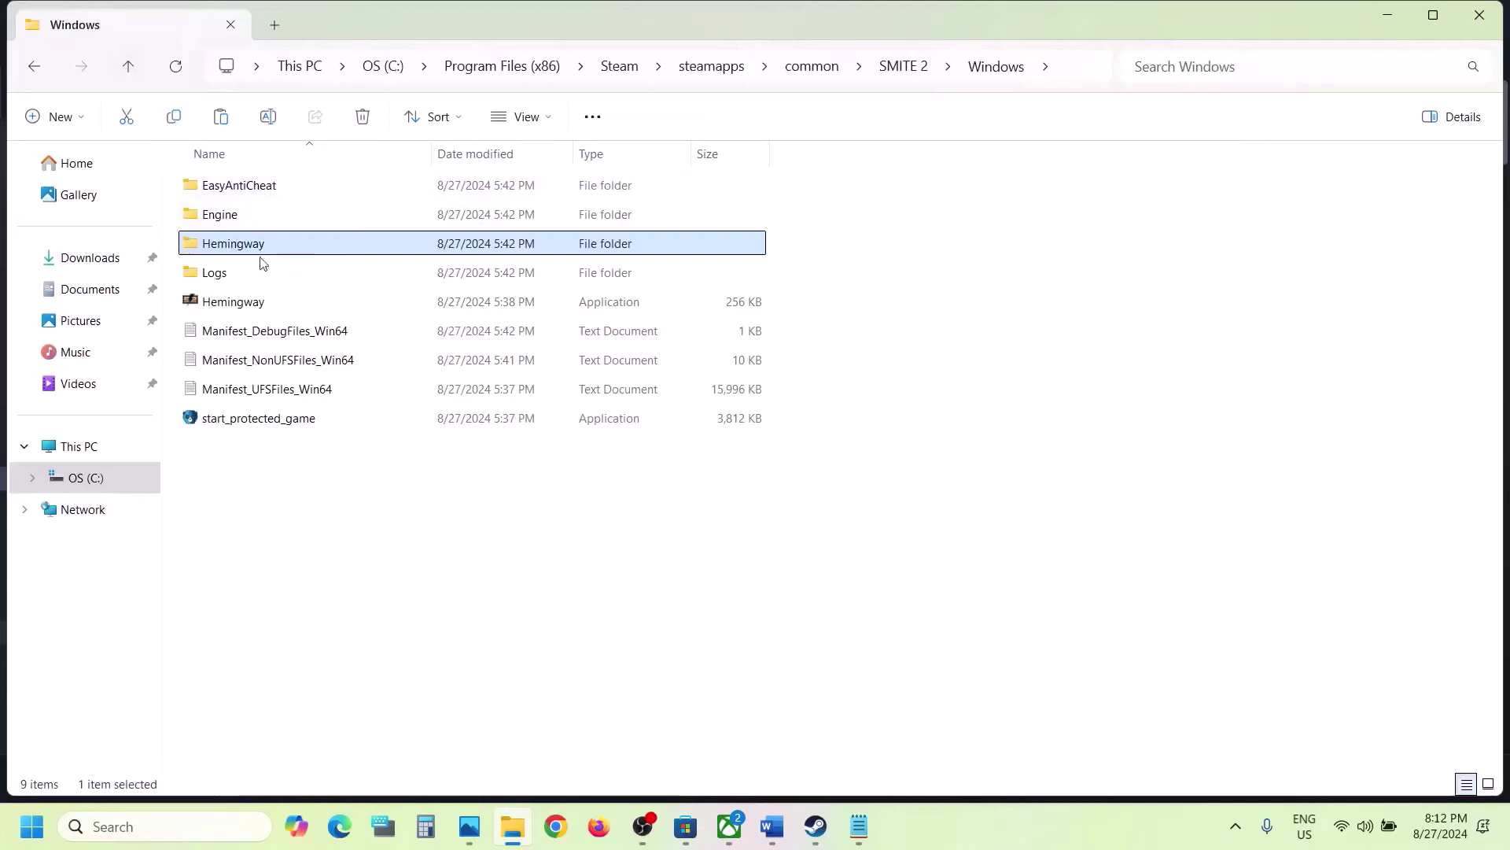
left_click(287, 309)
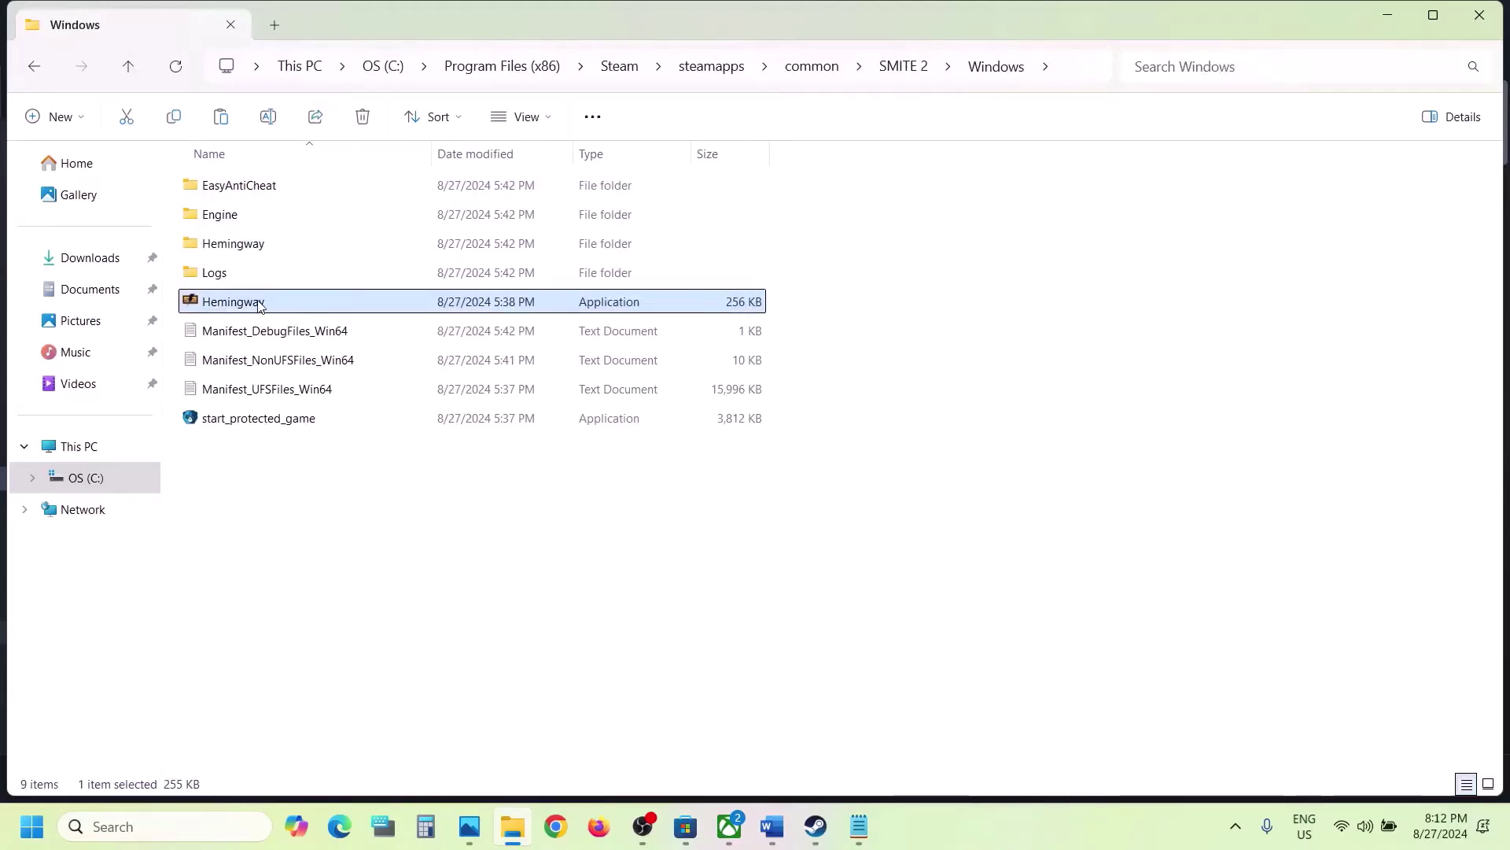
- Set the Hemingway application to run as administrator in its Compatibility properties
right_click(261, 306)
left_click(331, 515)
left_click(362, 308)
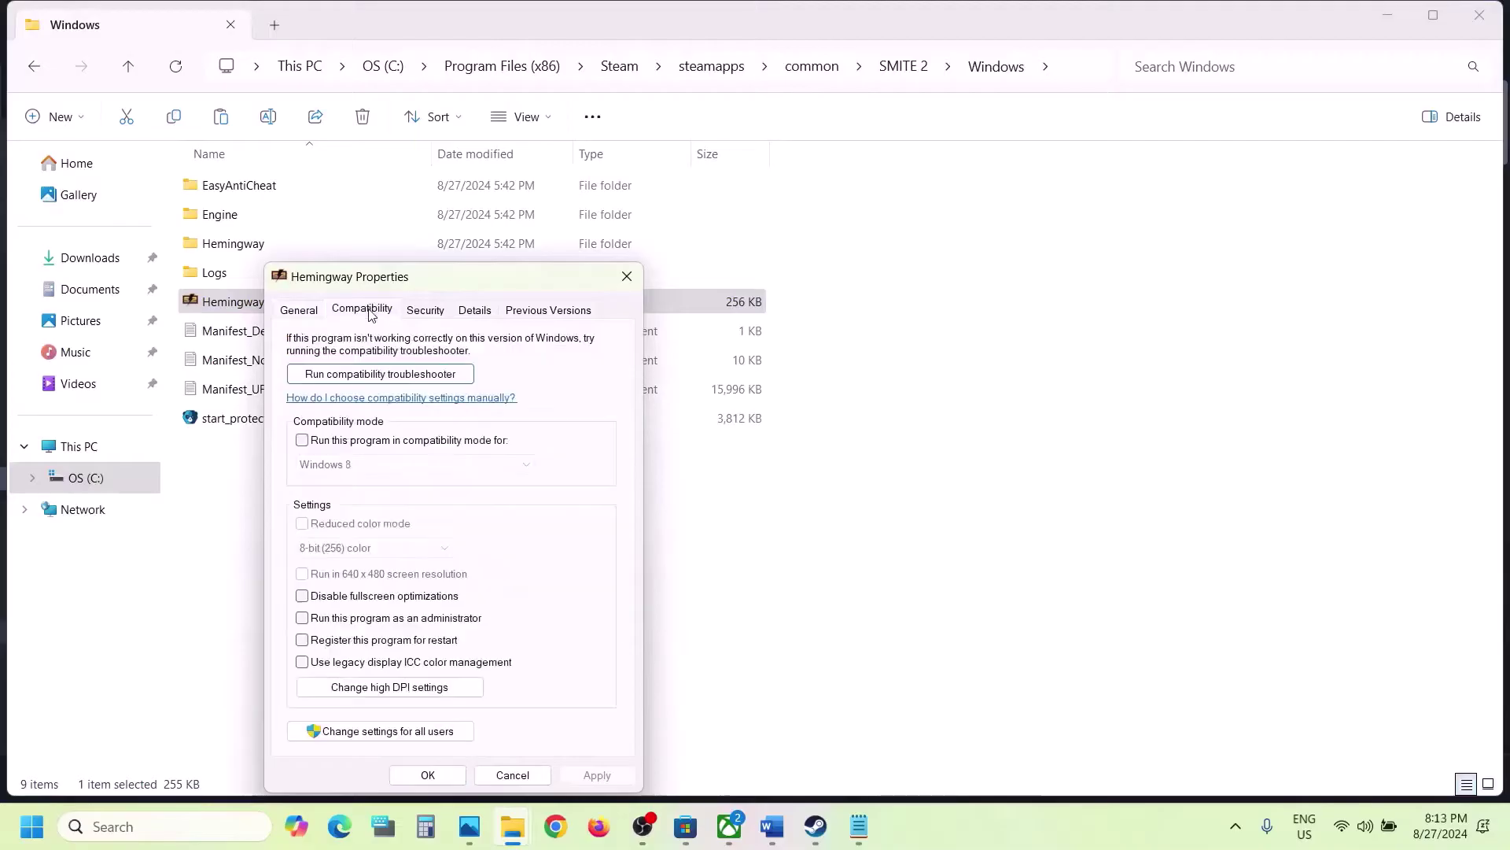
left_click(303, 619)
left_click(597, 776)
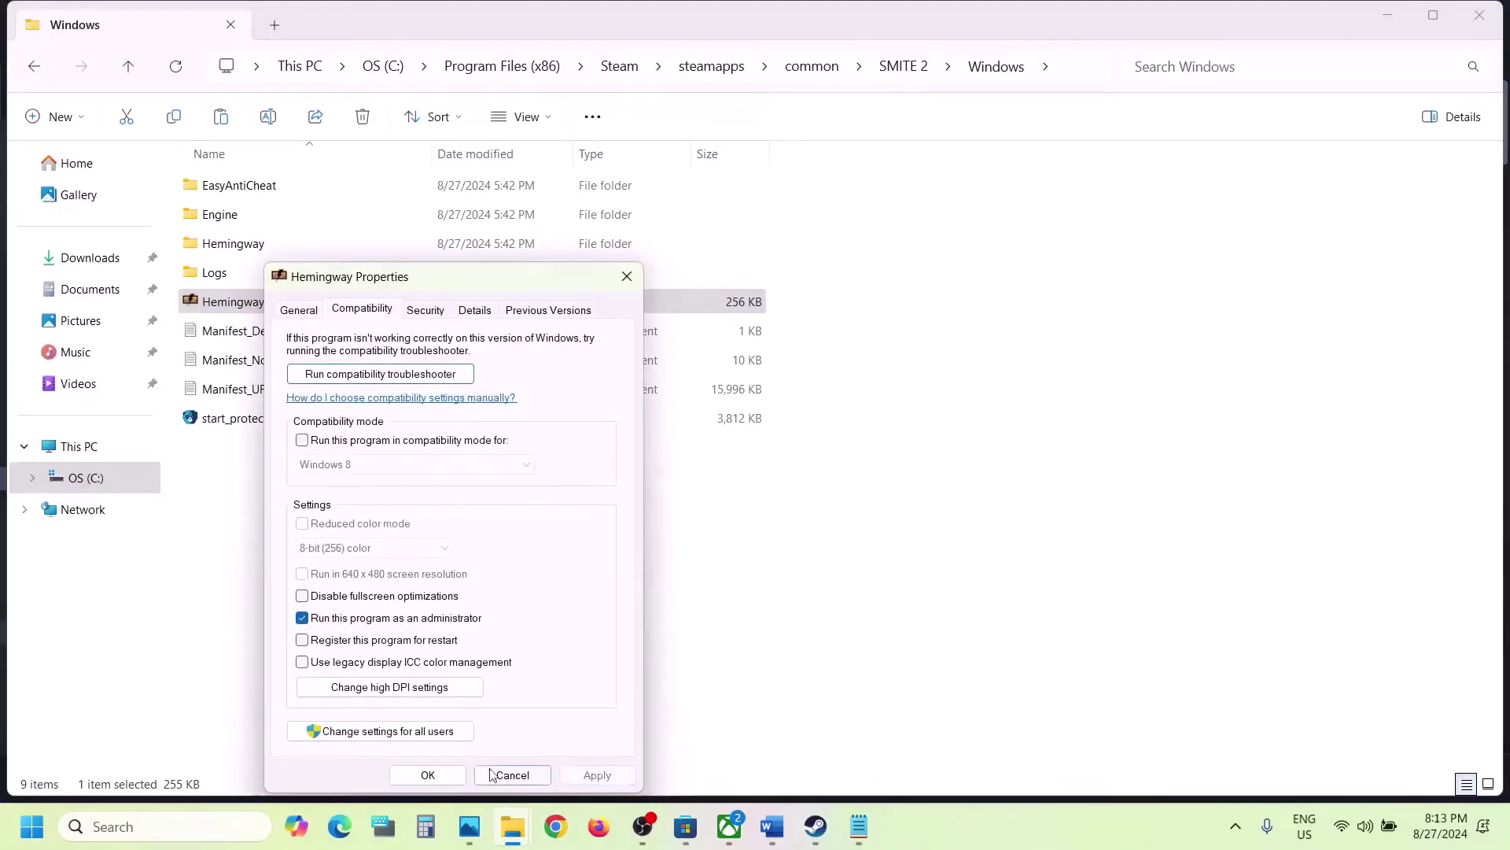
left_click(431, 776)
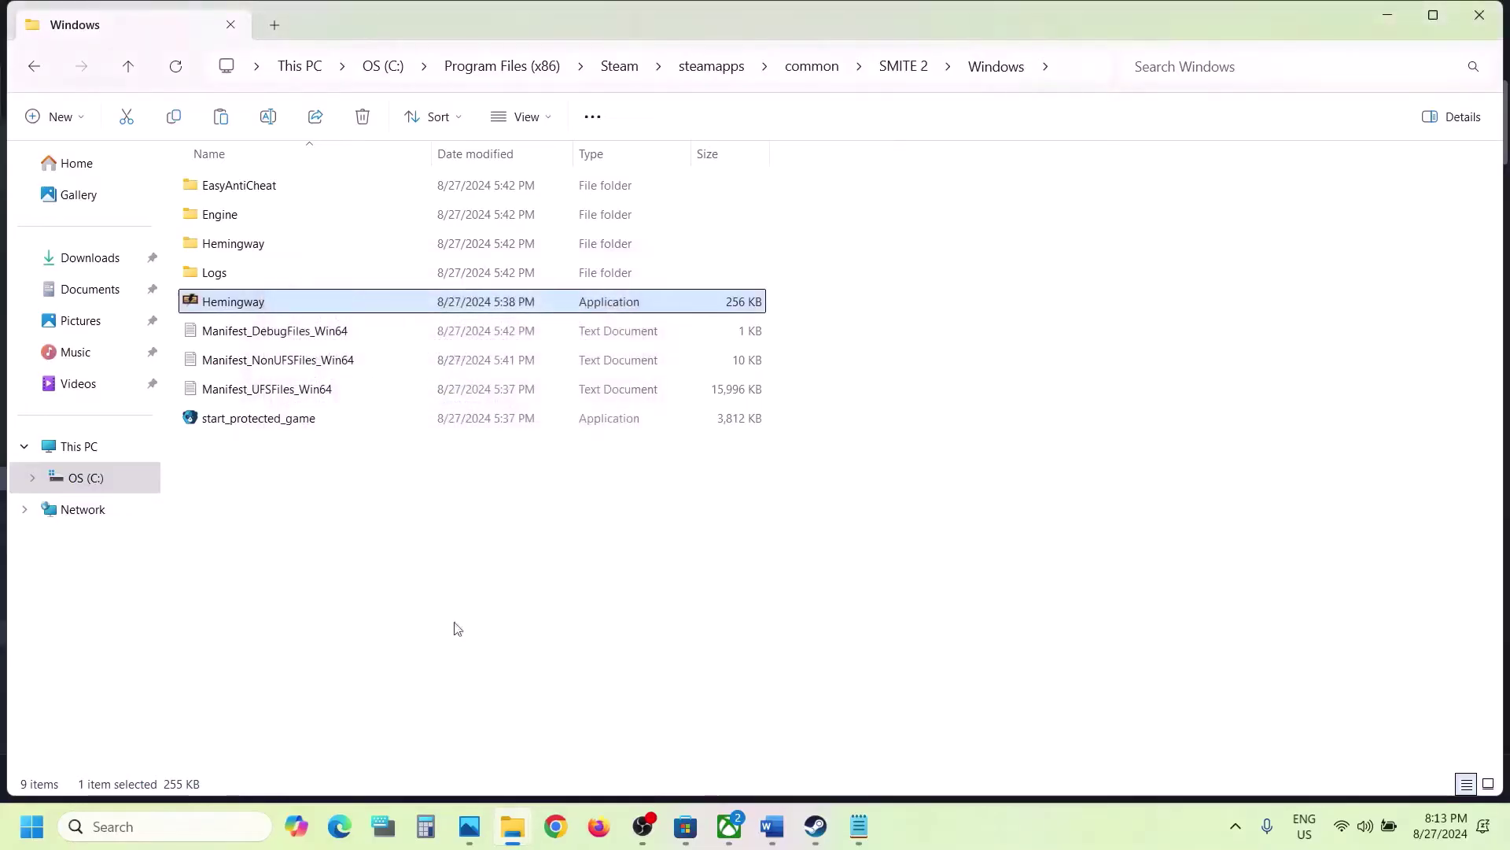
- Reopen Hemingway's properties and set its compatibility mode to Windows 7
right_click(248, 305)
left_click(339, 515)
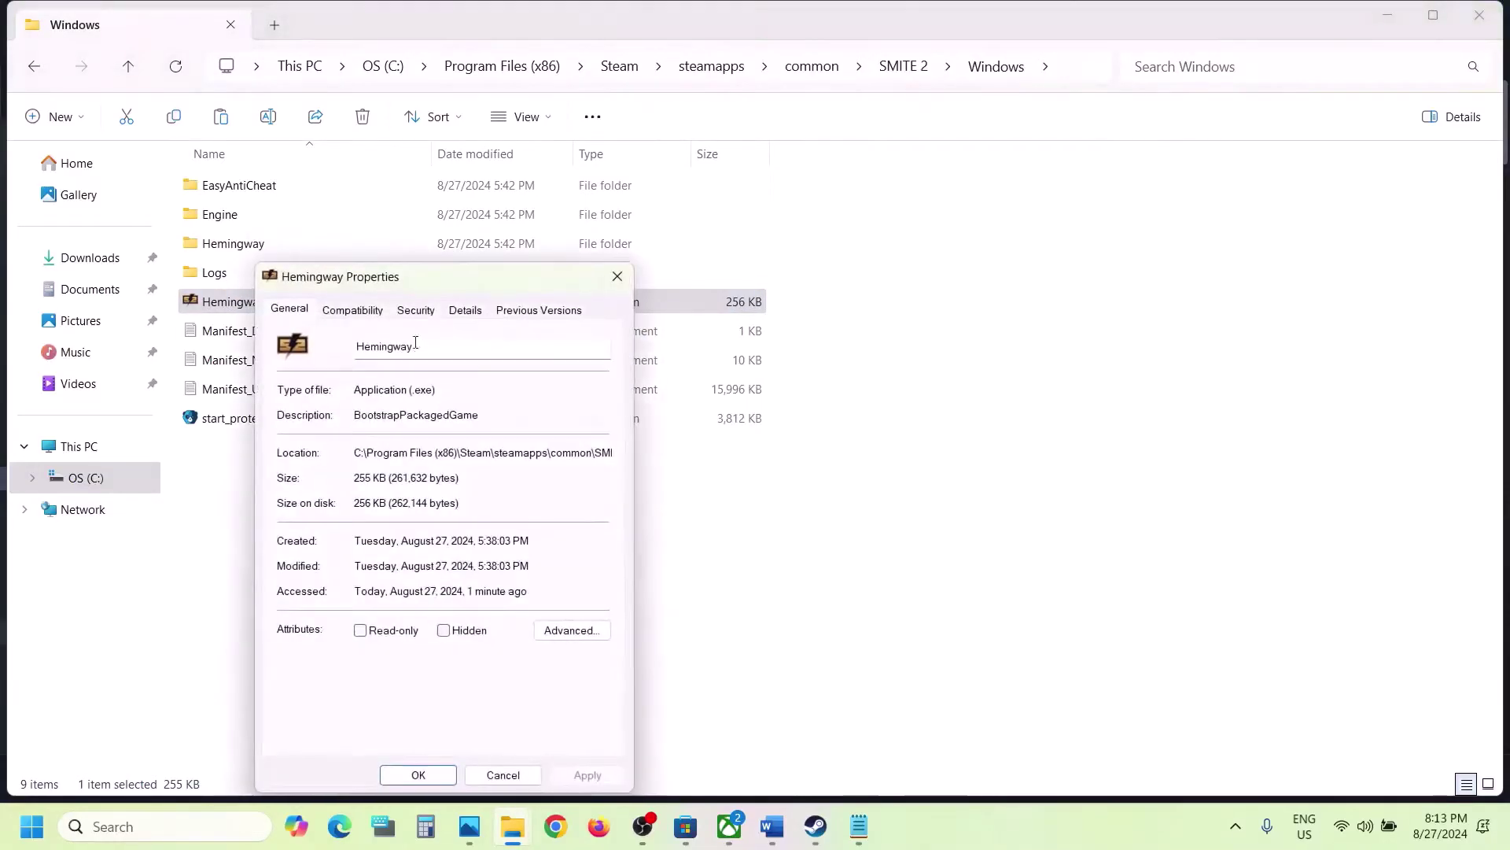
left_click(368, 310)
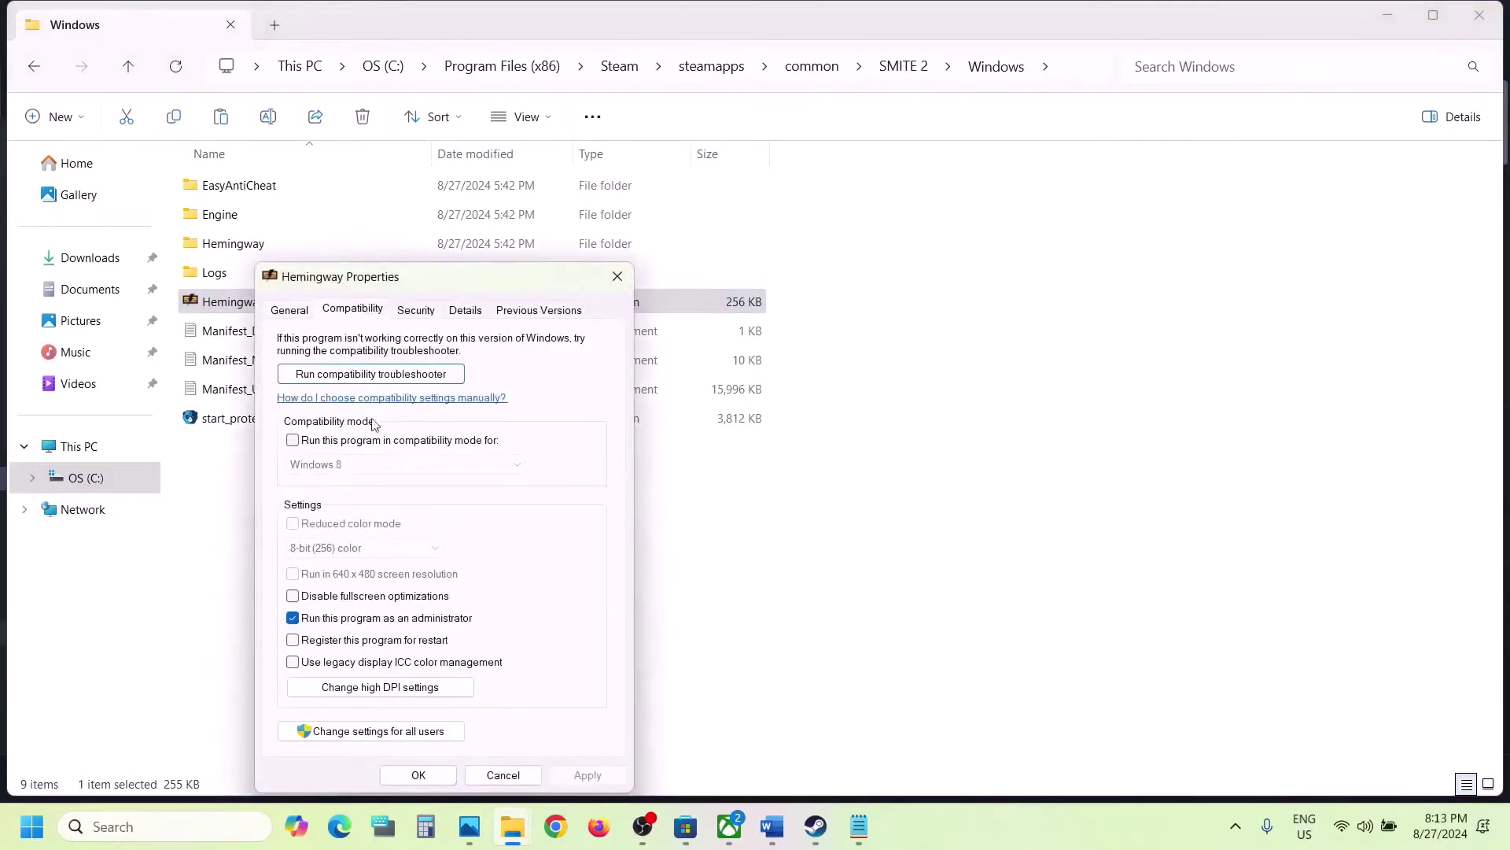
left_click(294, 441)
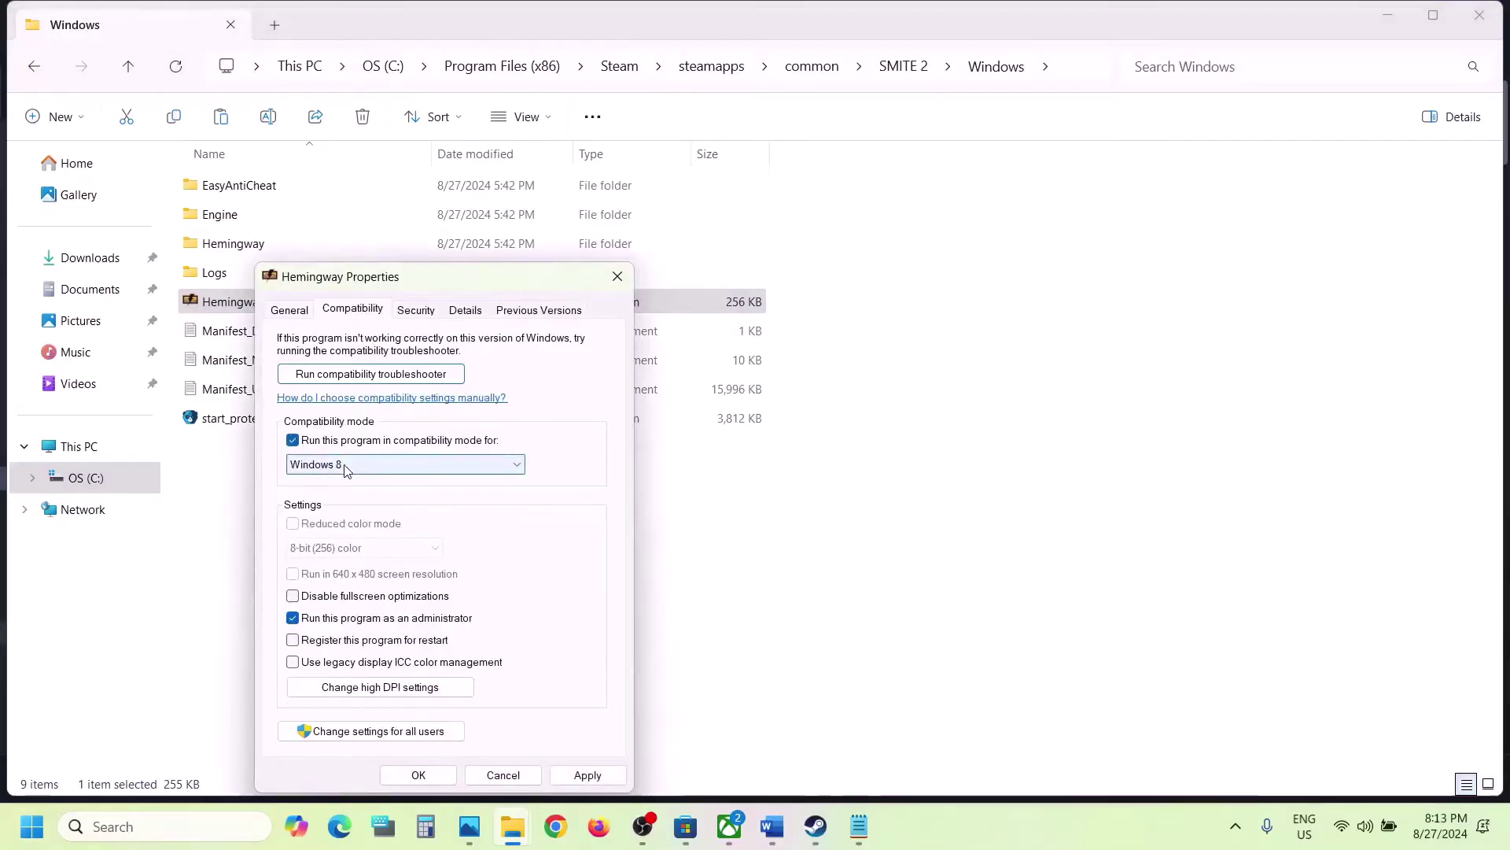
left_click(588, 775)
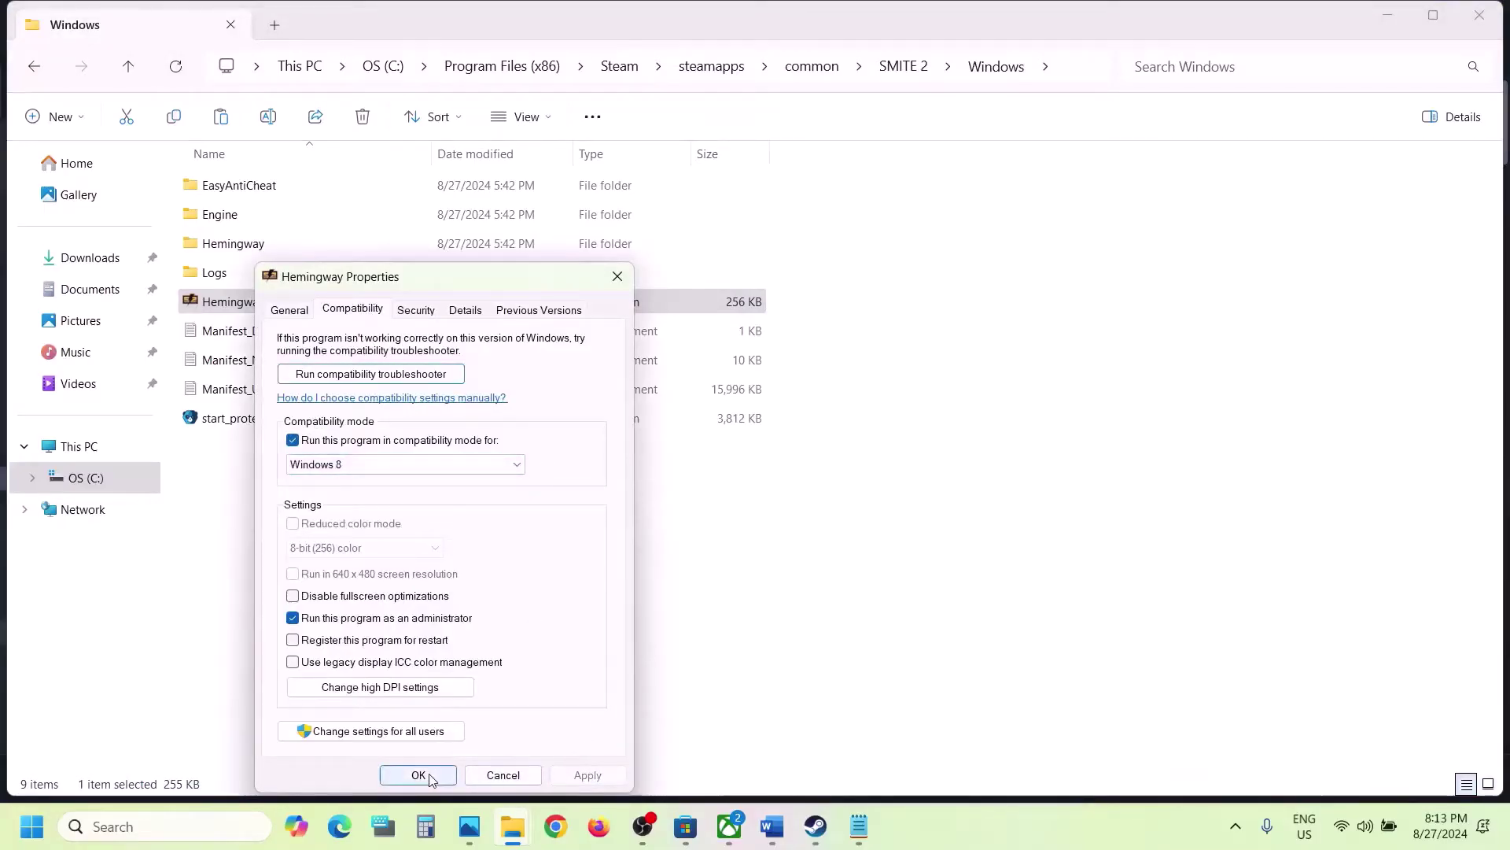
left_click(363, 466)
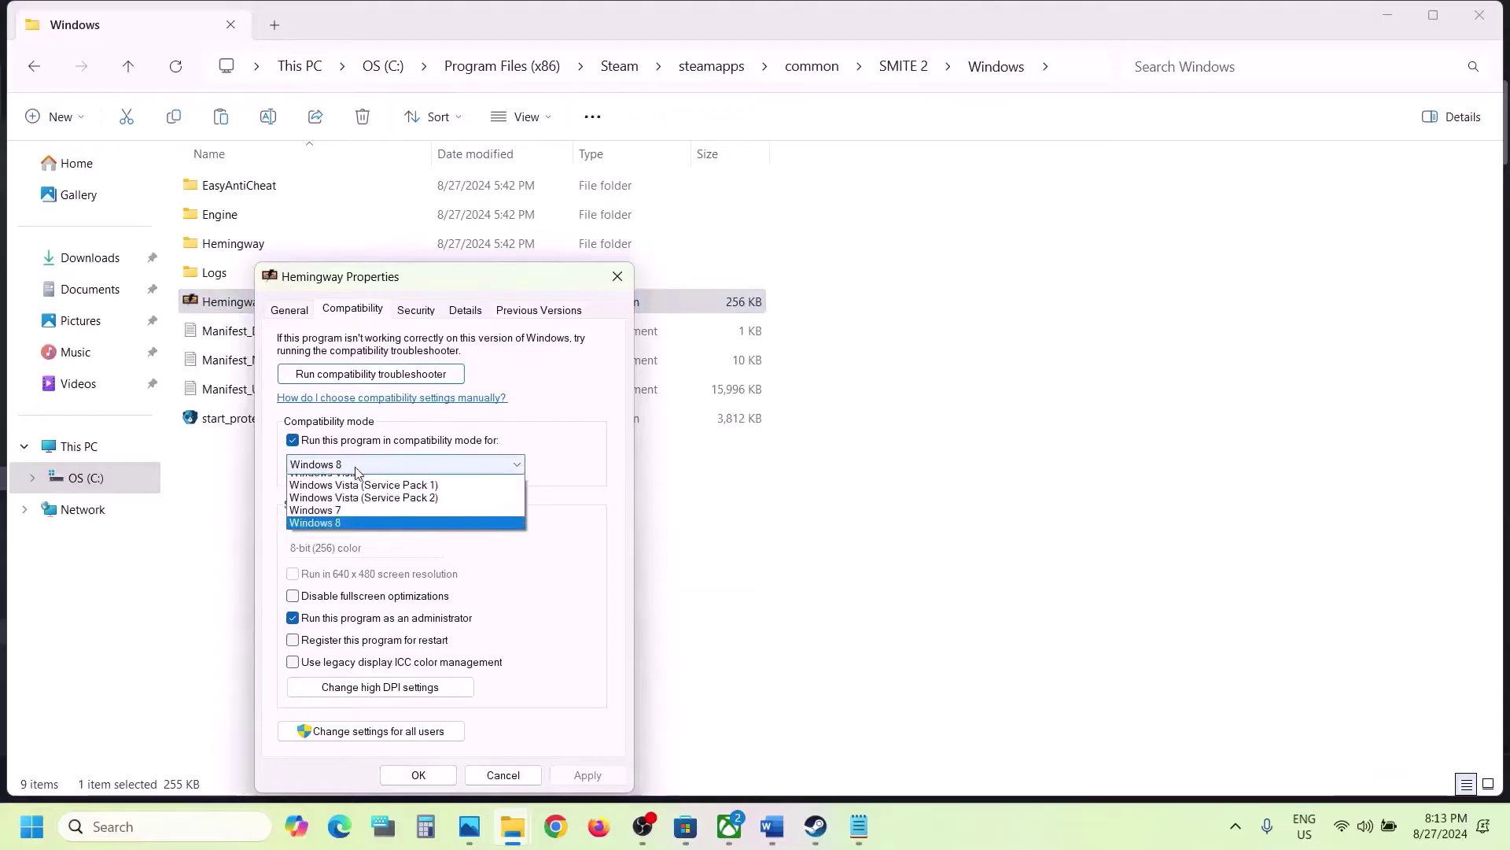
left_click(348, 520)
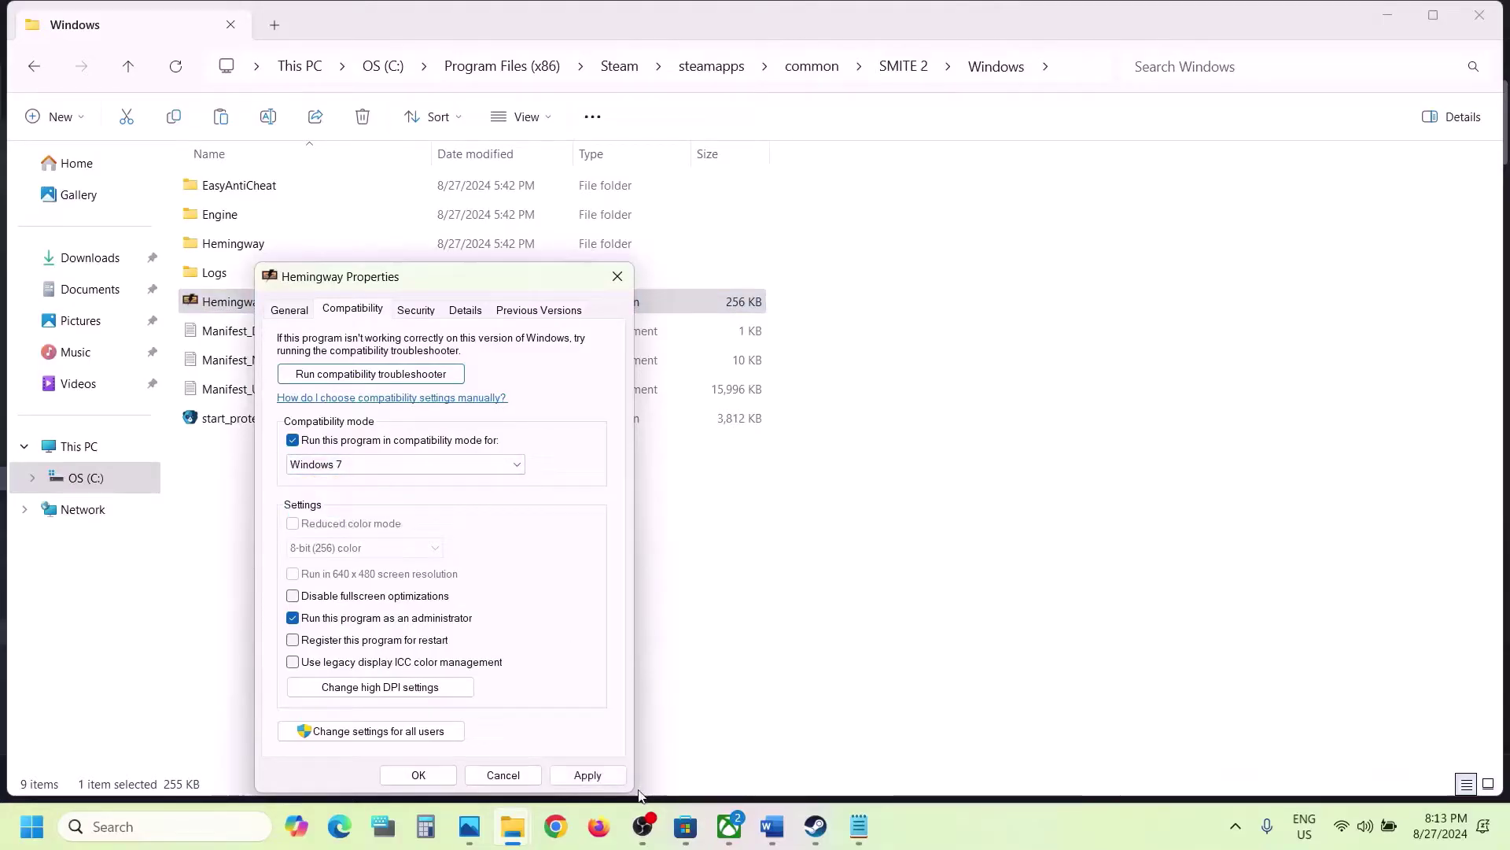
left_click(588, 774)
left_click(591, 775)
left_click(419, 775)
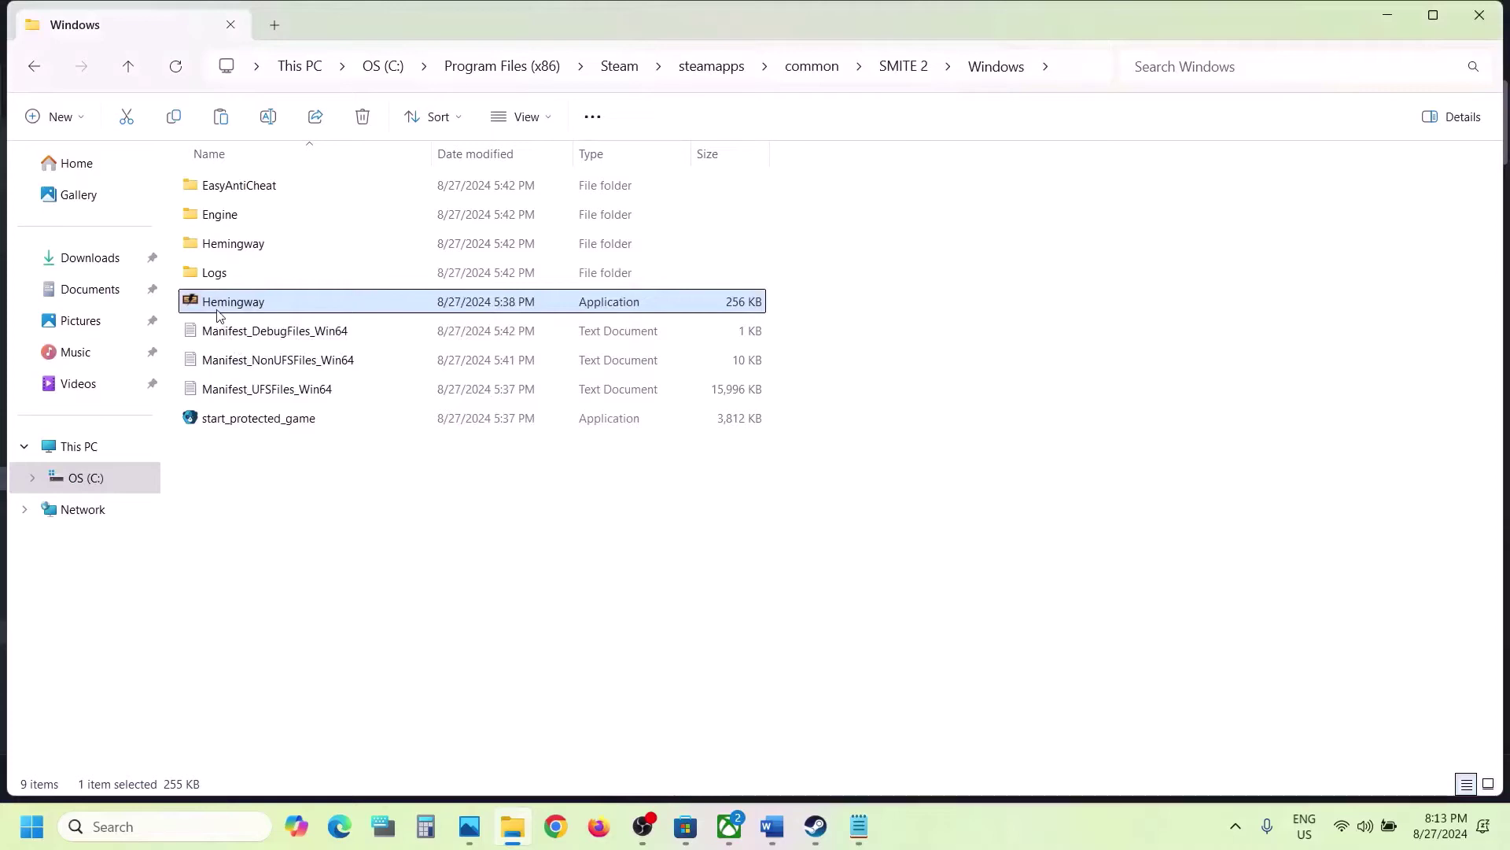
- Navigate from the Windows folder into Hemingway\Binaries\Win64 and select Hemingway-Win64-Shipping
left_click(239, 420)
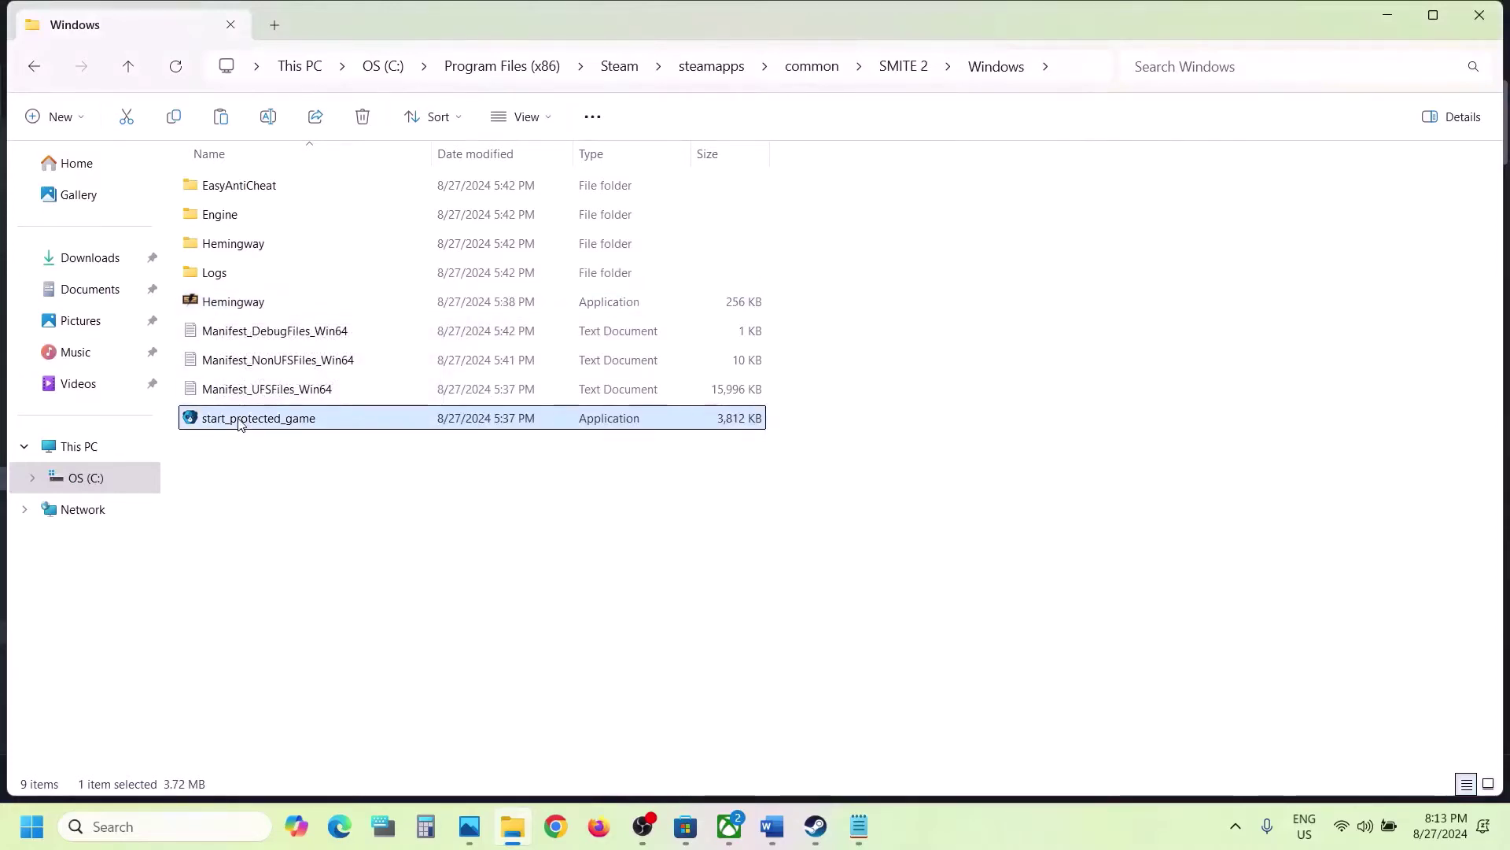
left_click(235, 245)
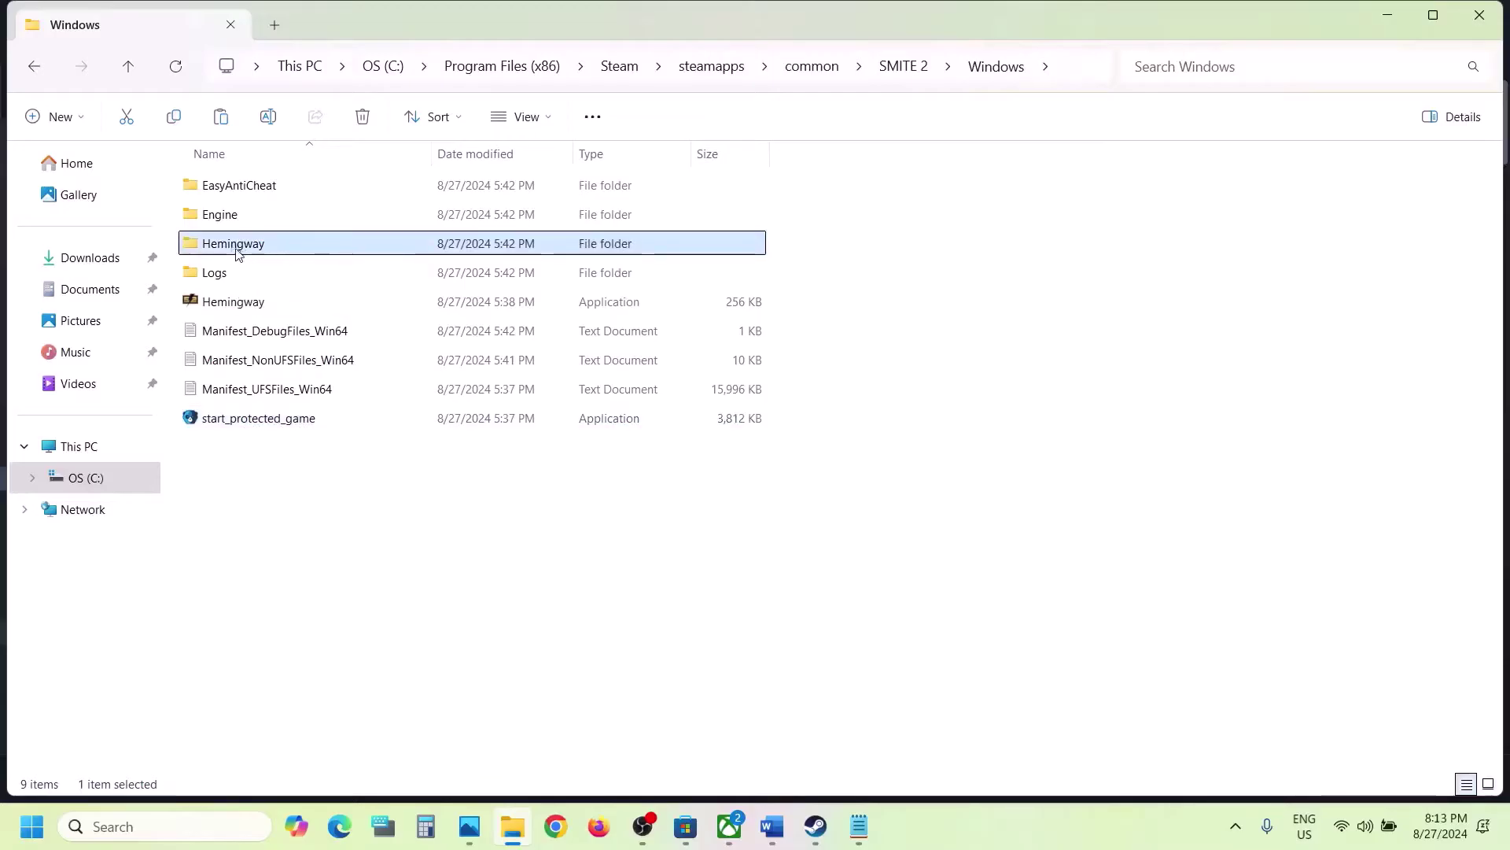
double_click(239, 247)
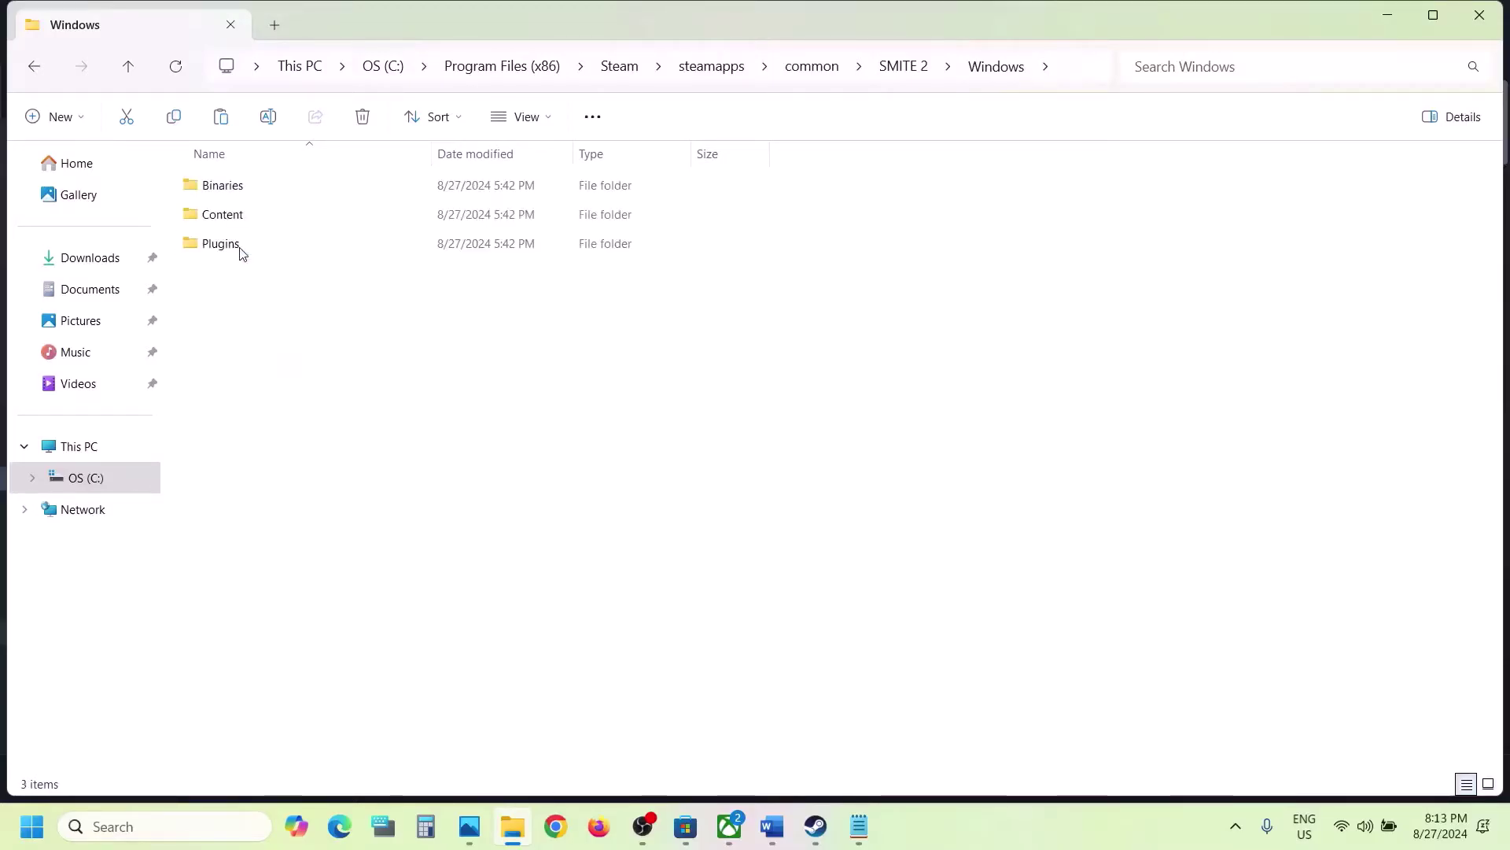
left_click(229, 185)
double_click(229, 184)
double_click(230, 184)
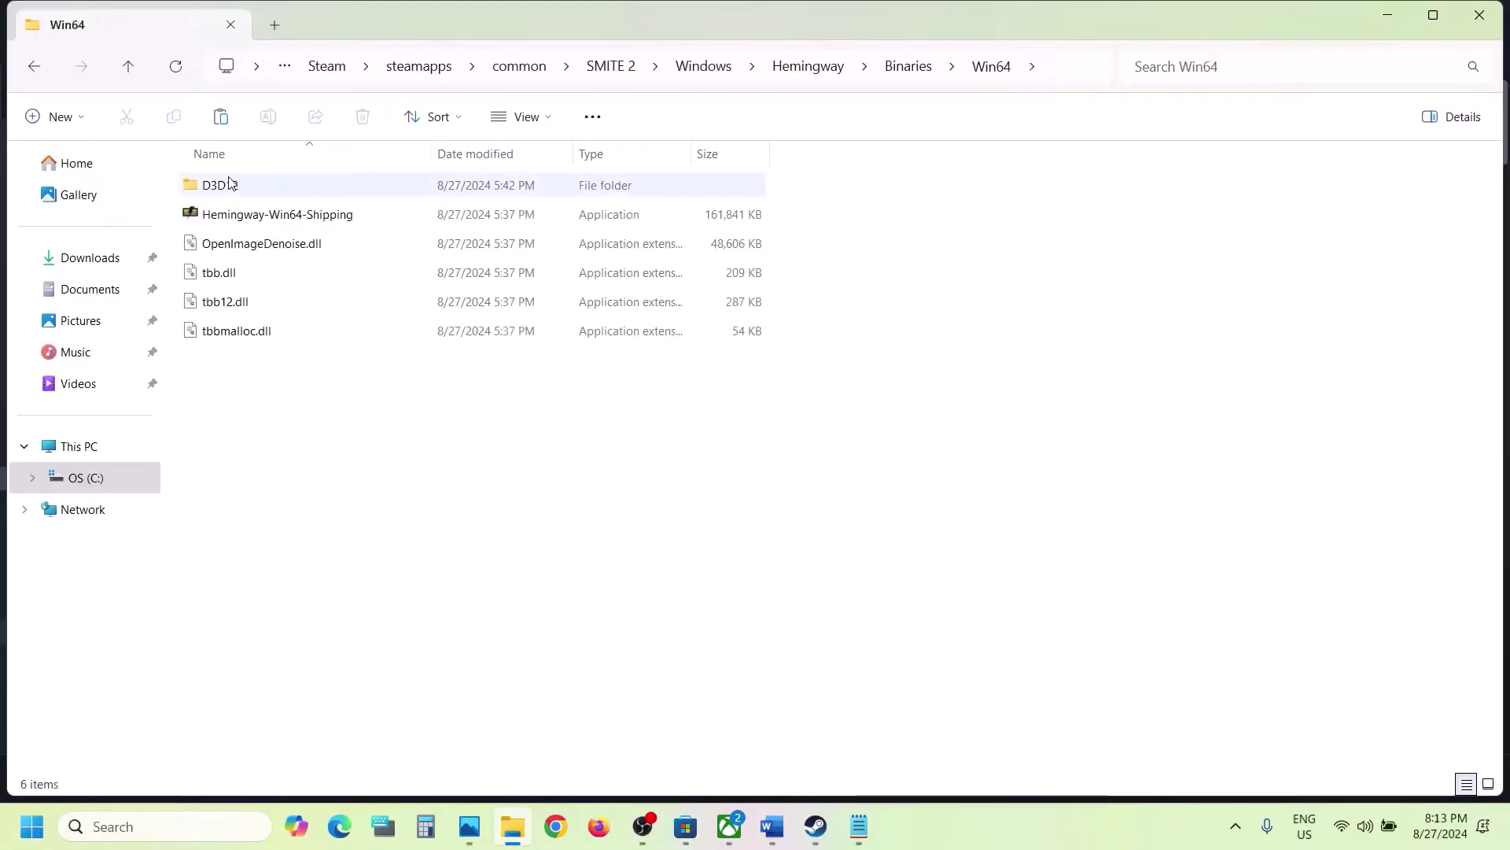
left_click(271, 224)
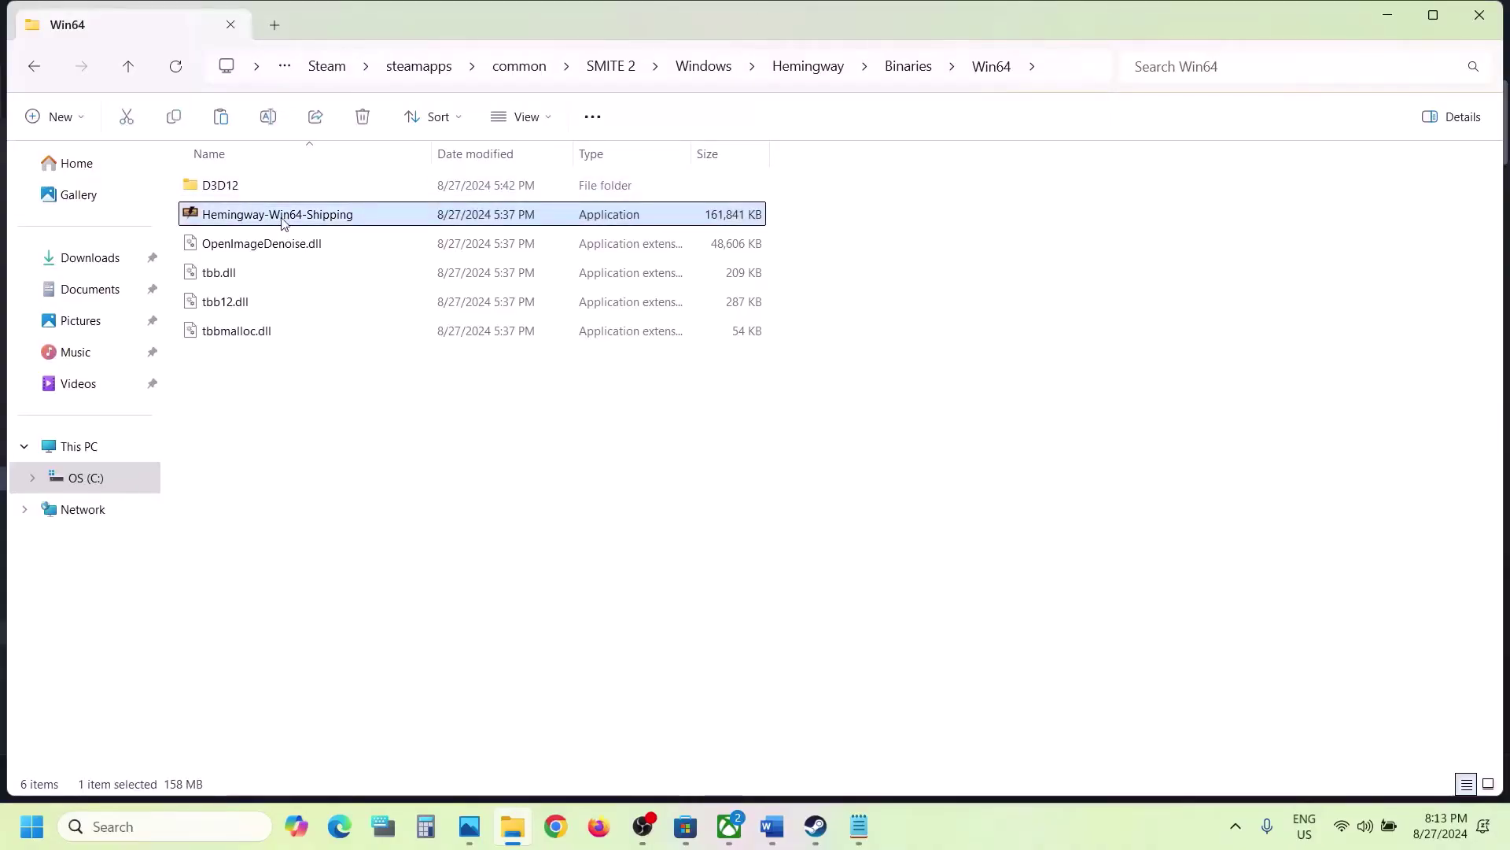
- View Hemingway-Win64-Shipping's Compatibility properties and close them without changes
right_click(283, 223)
left_click(374, 502)
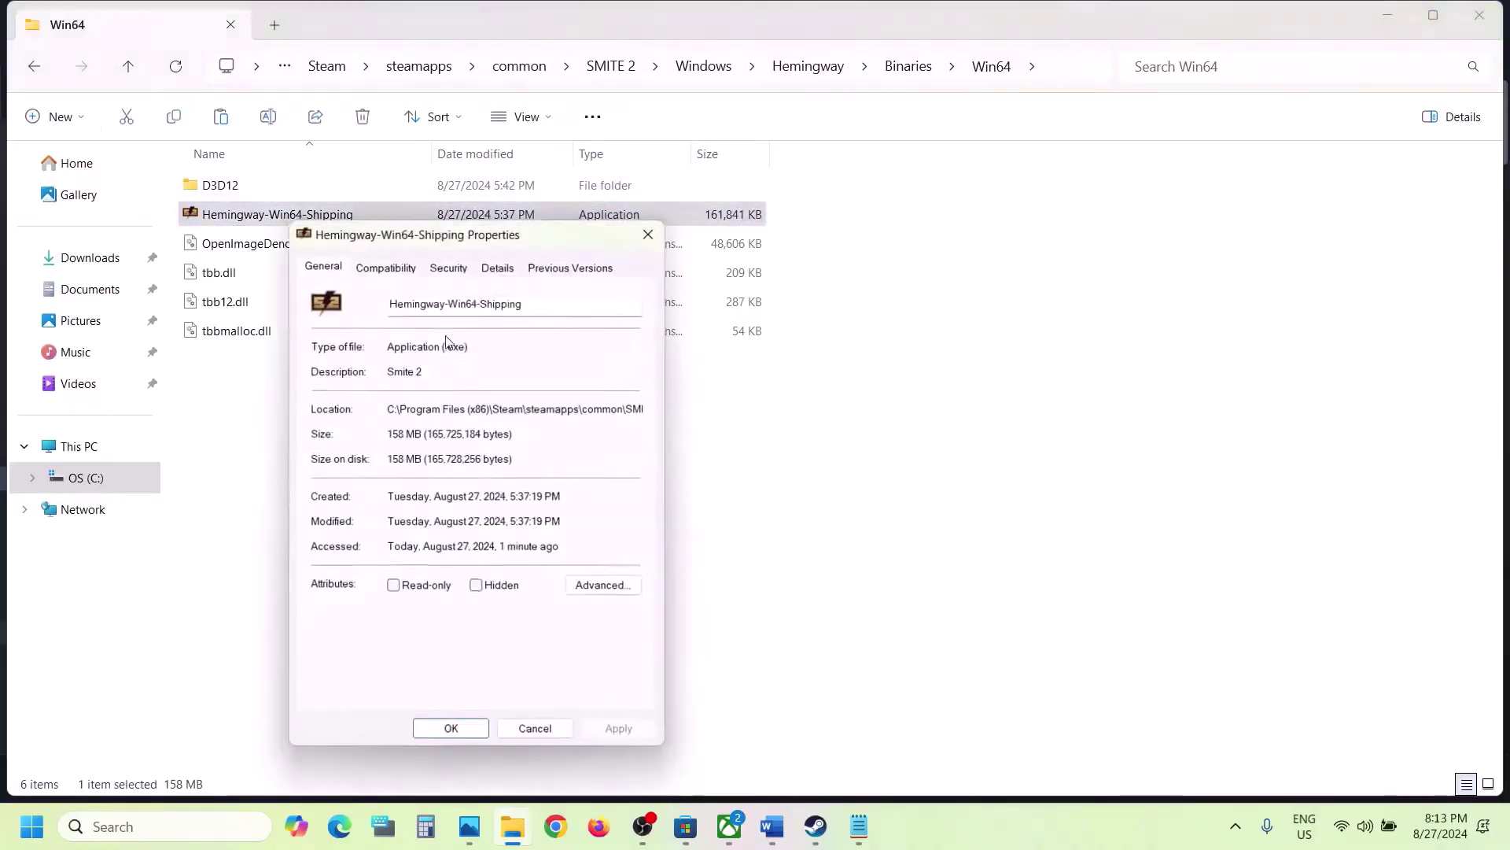
left_click(387, 268)
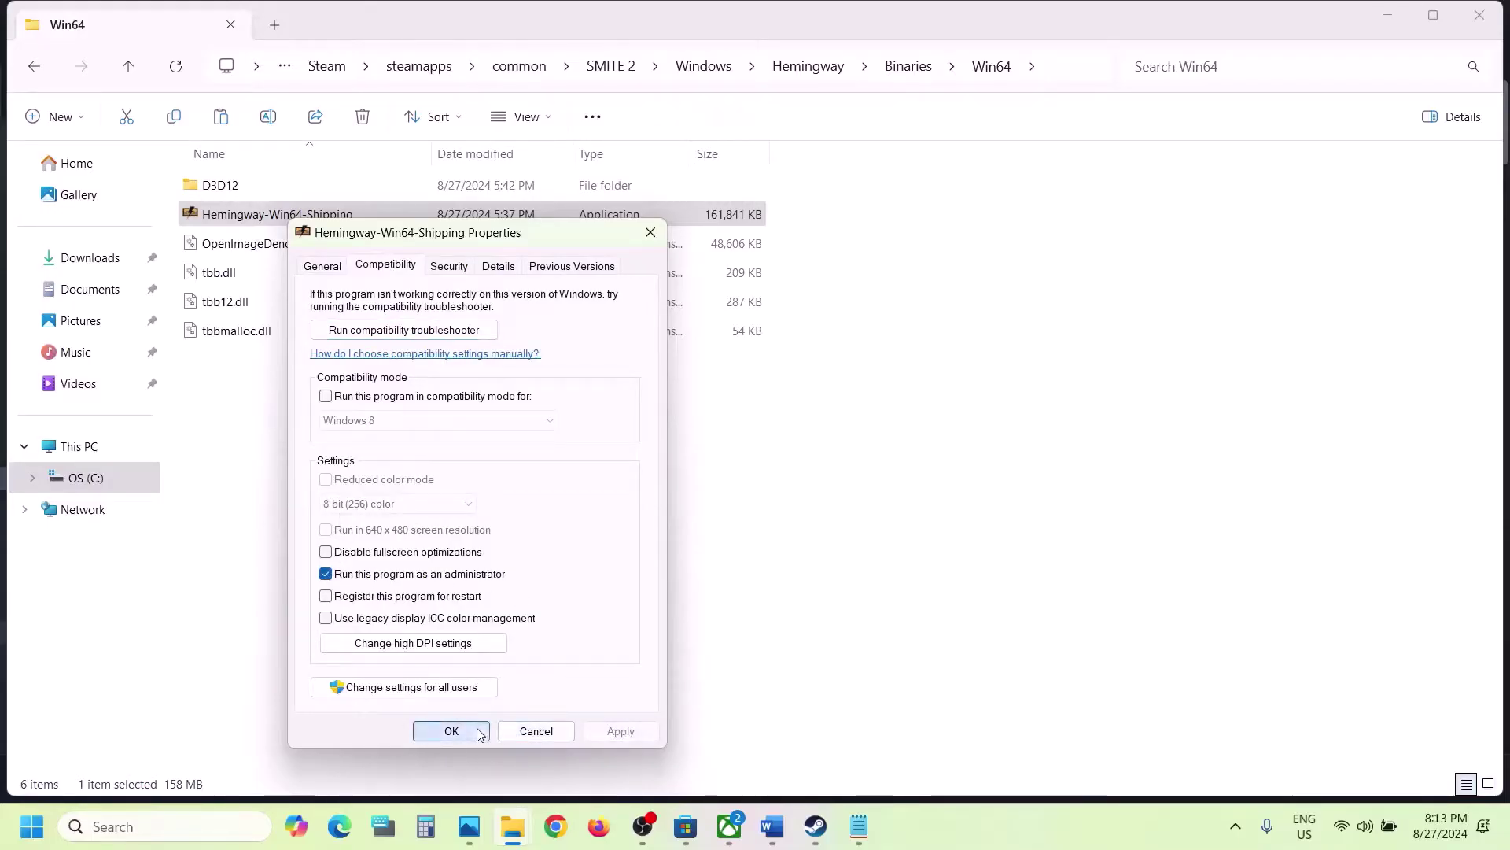
left_click(452, 731)
- Set Hemingway-Win64-Shipping to Windows 7 compatibility mode and save the settings
right_click(292, 228)
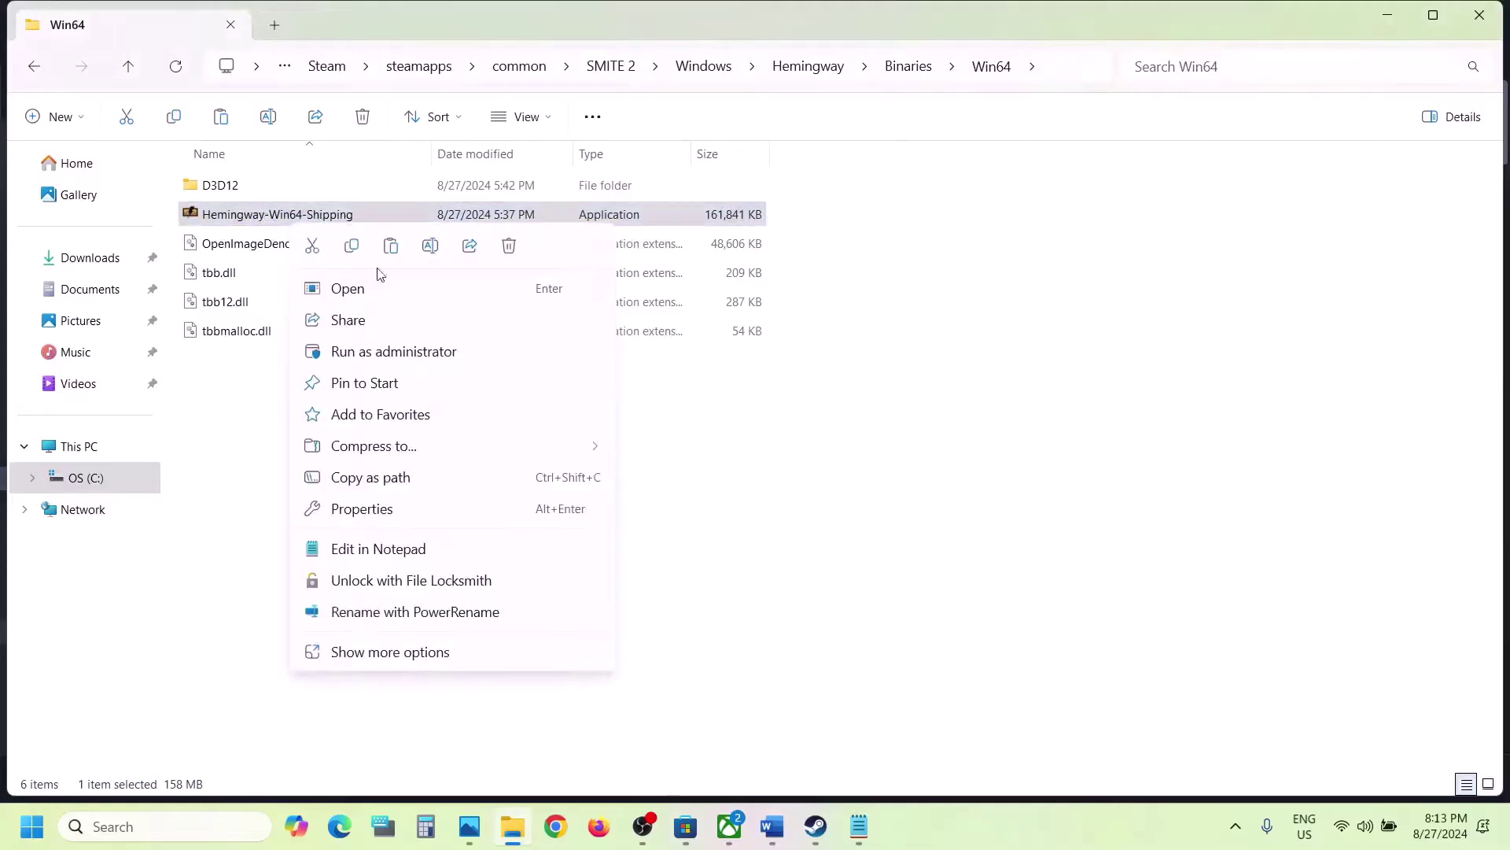
left_click(384, 508)
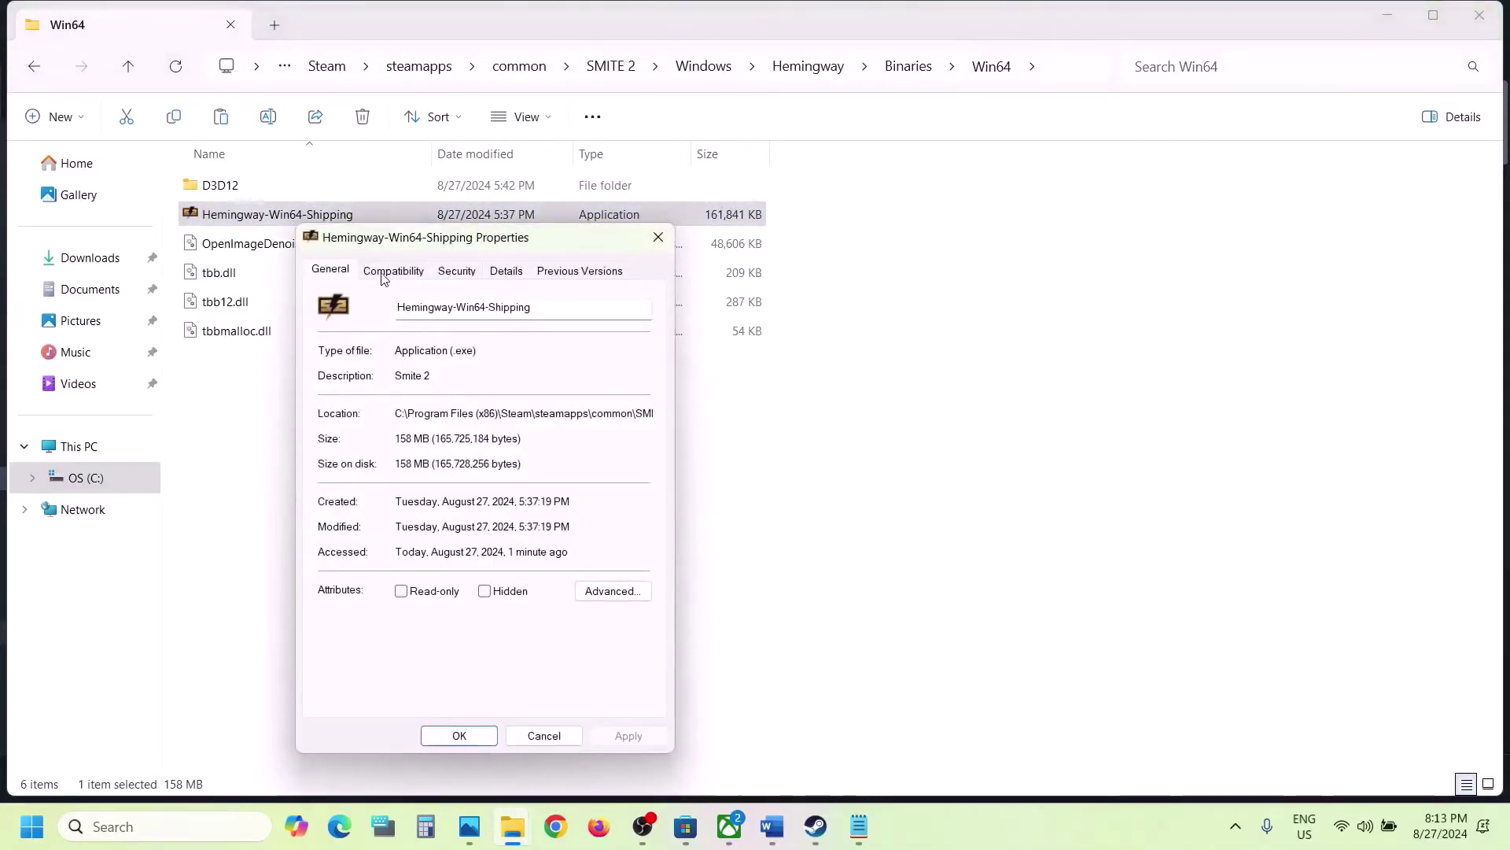
left_click(385, 276)
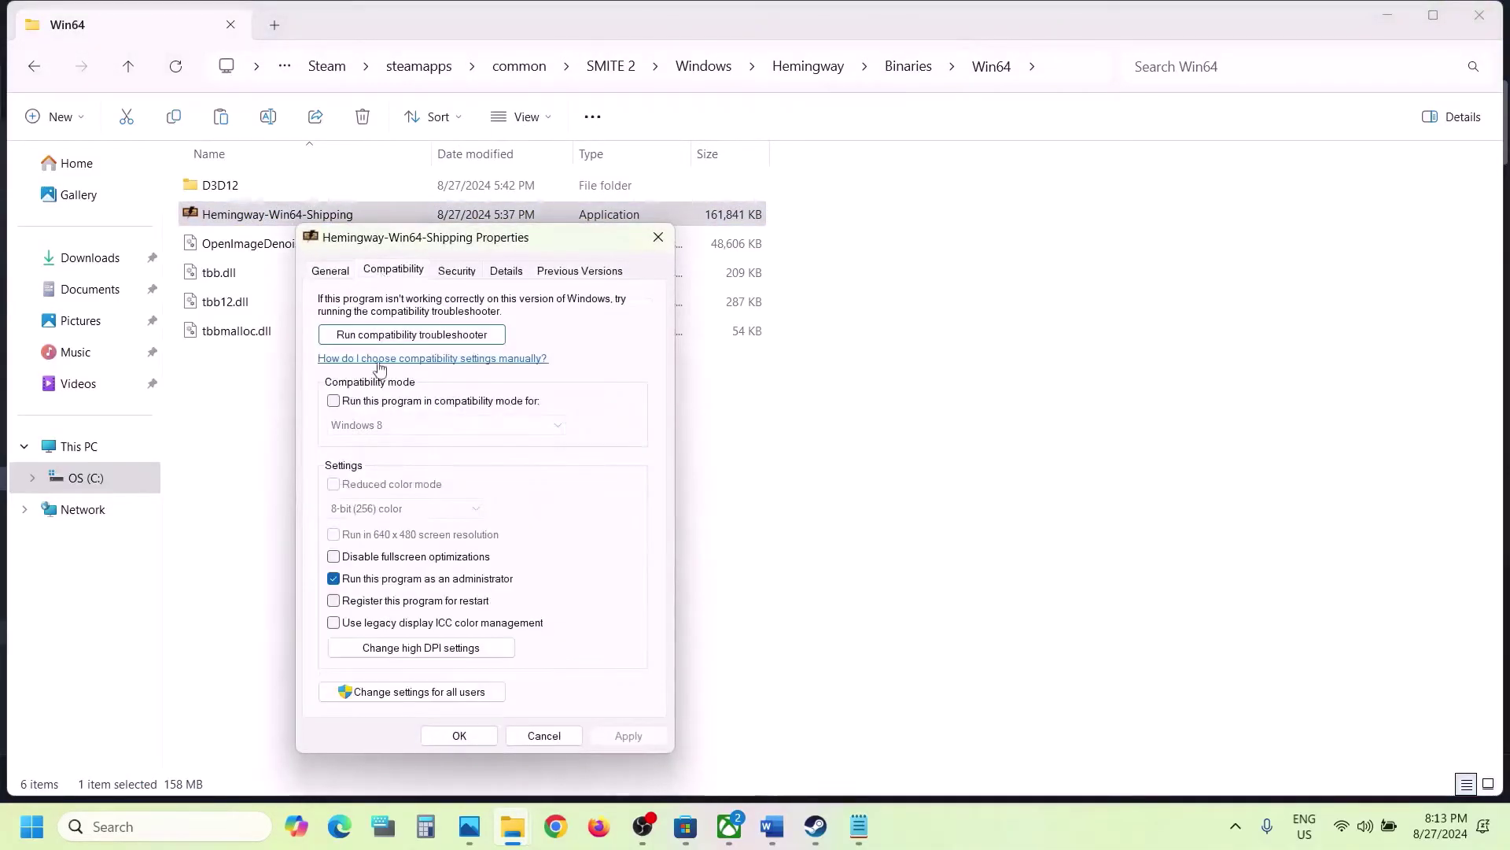
left_click(334, 401)
left_click(622, 736)
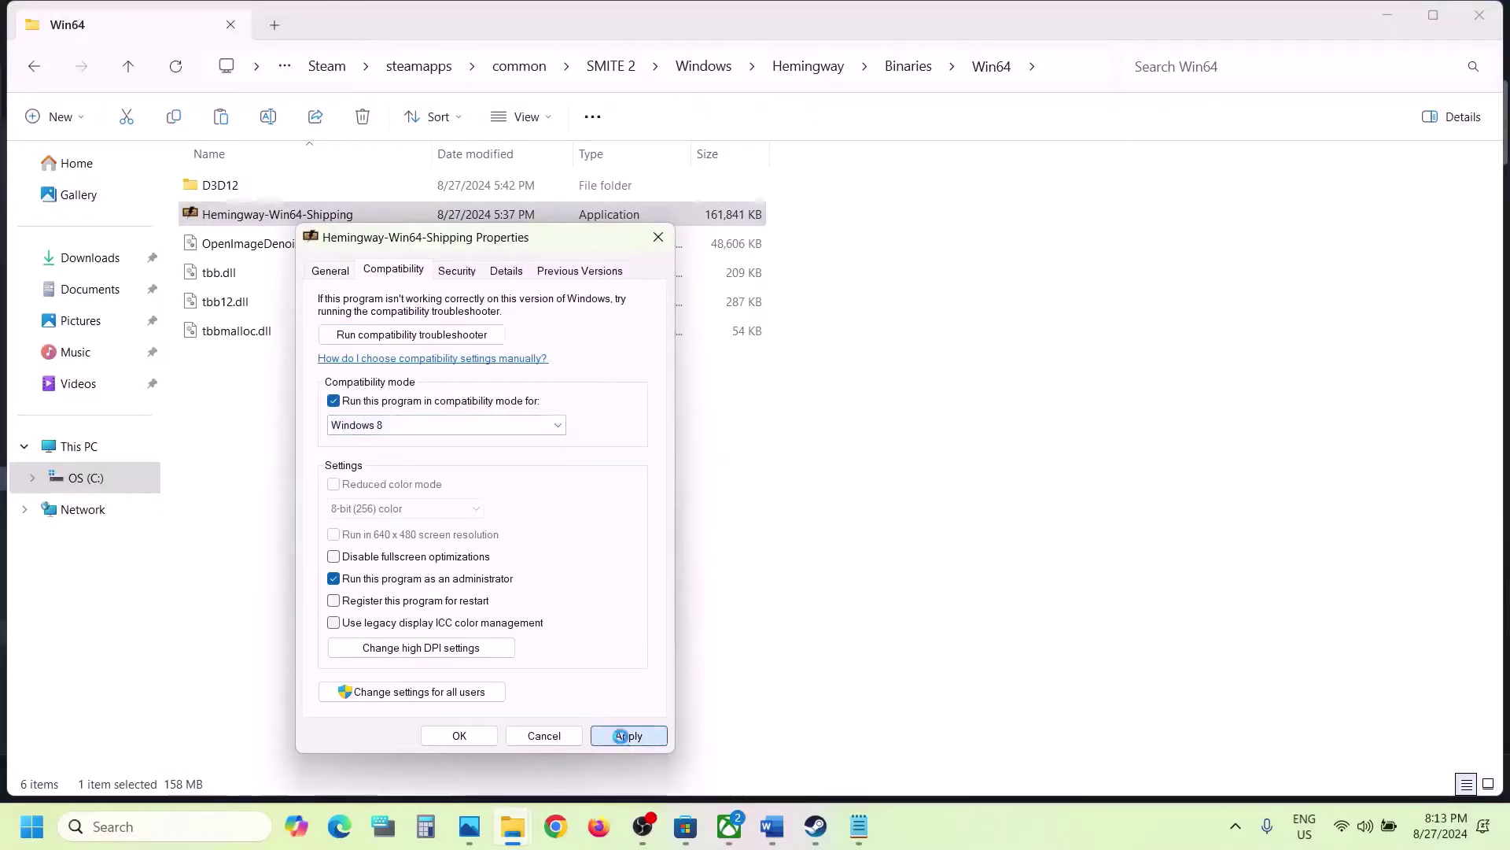
left_click(374, 429)
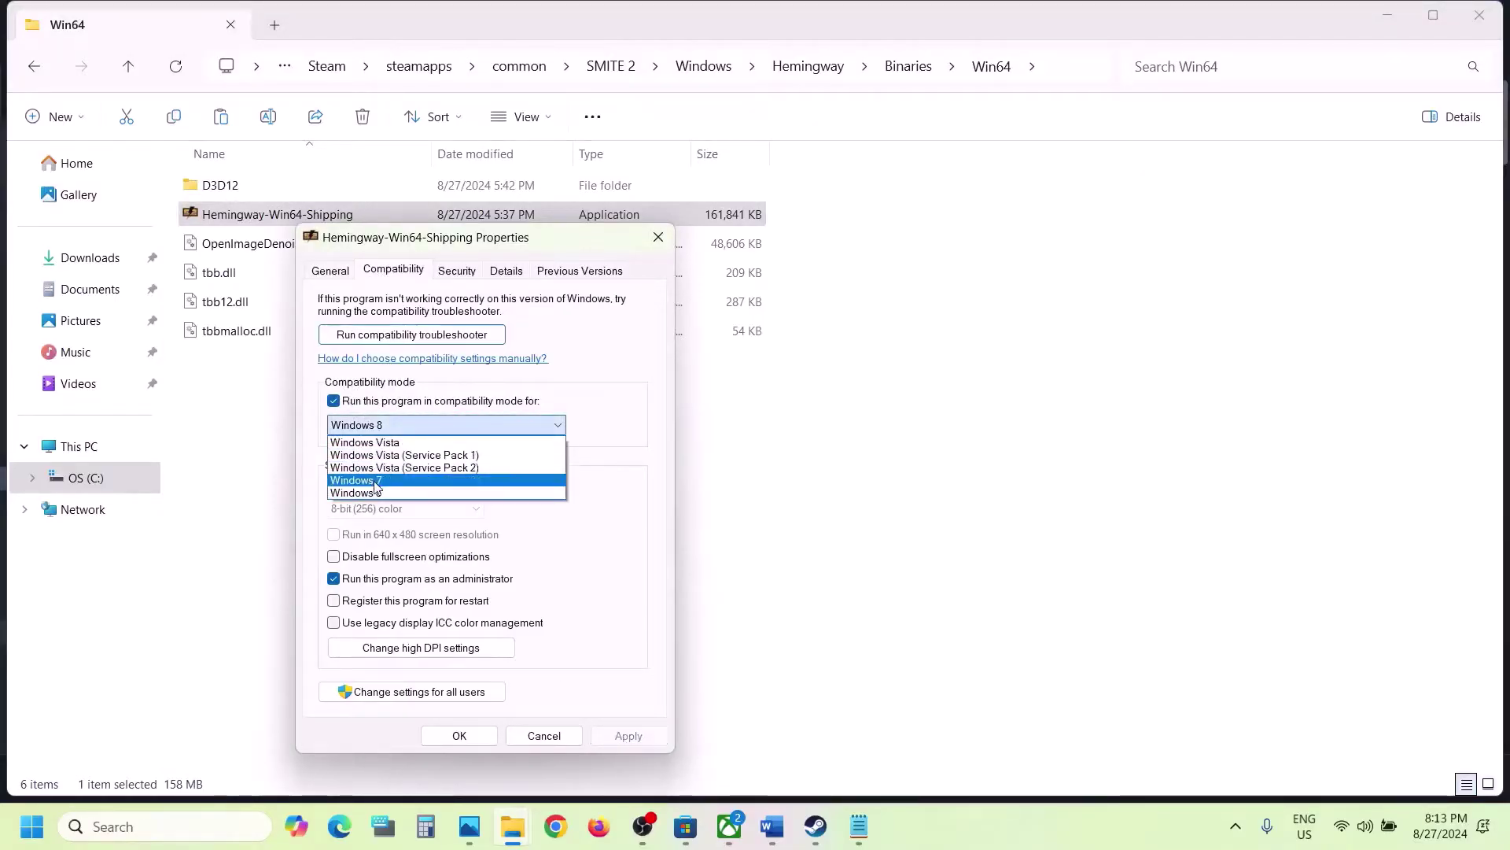
left_click(376, 481)
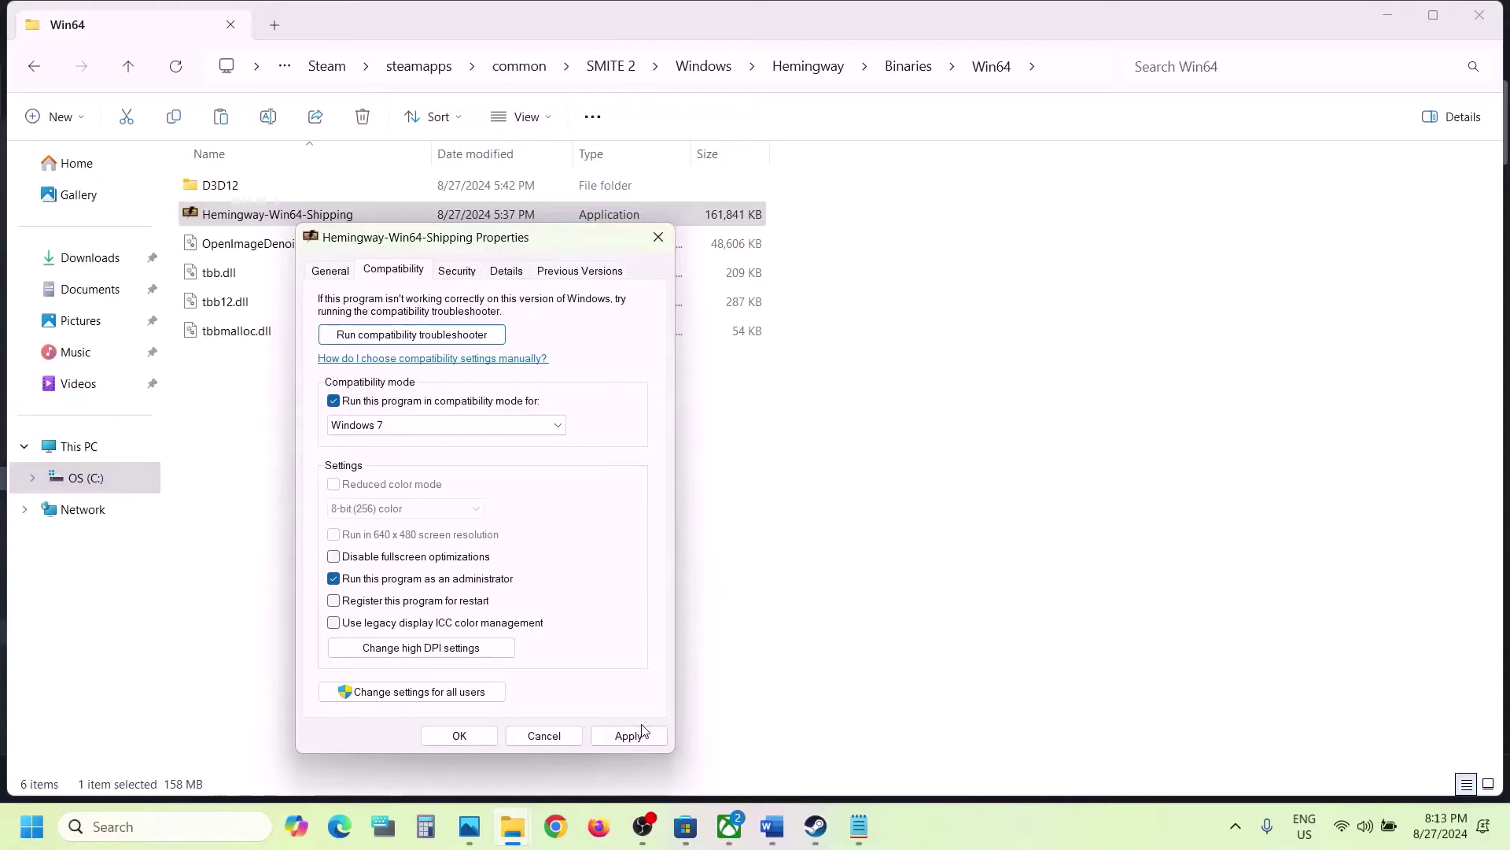
left_click(642, 731)
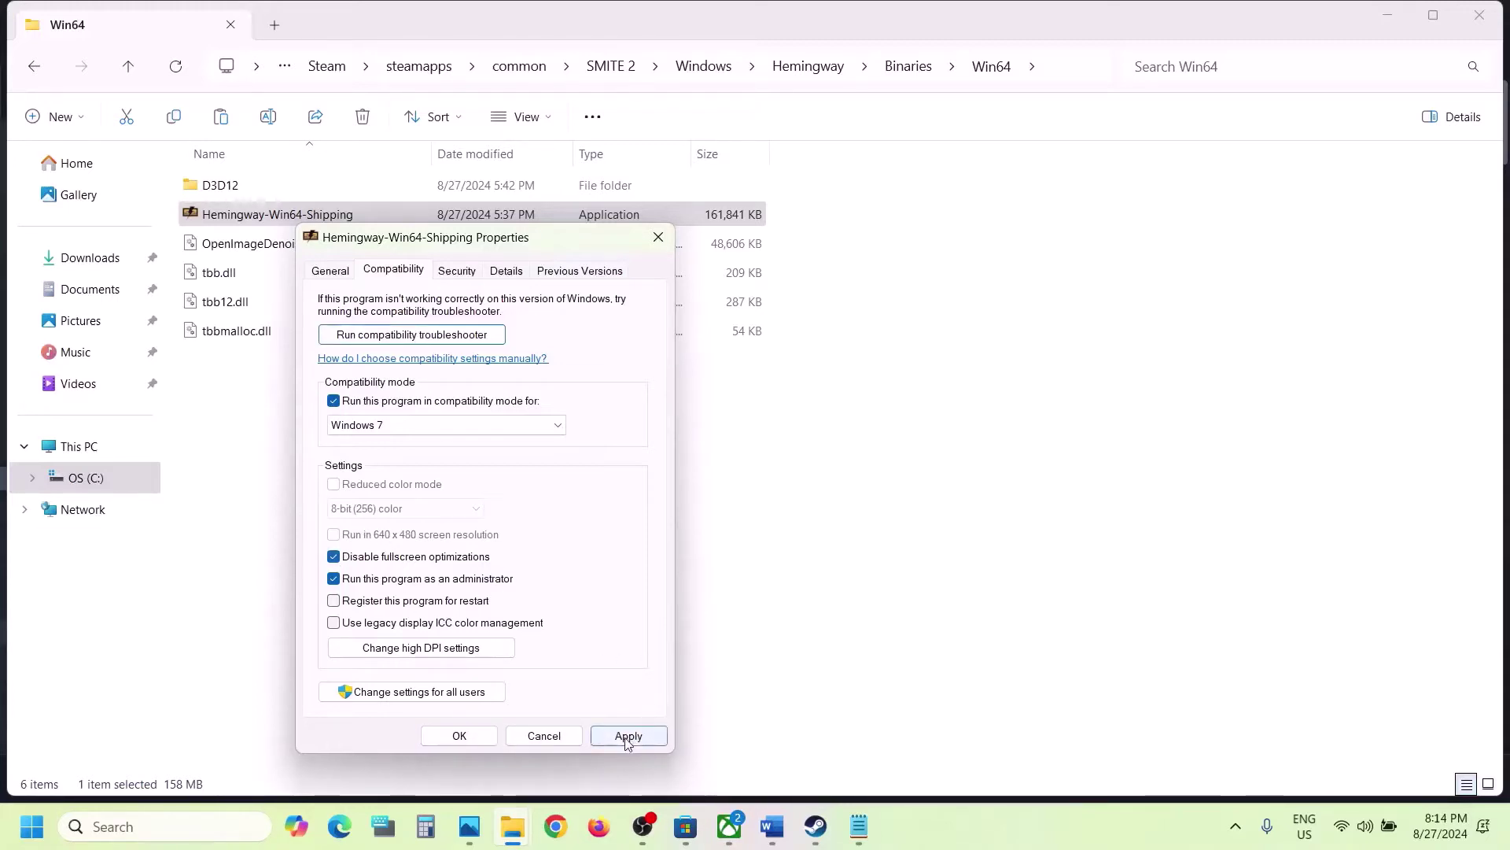
left_click(625, 736)
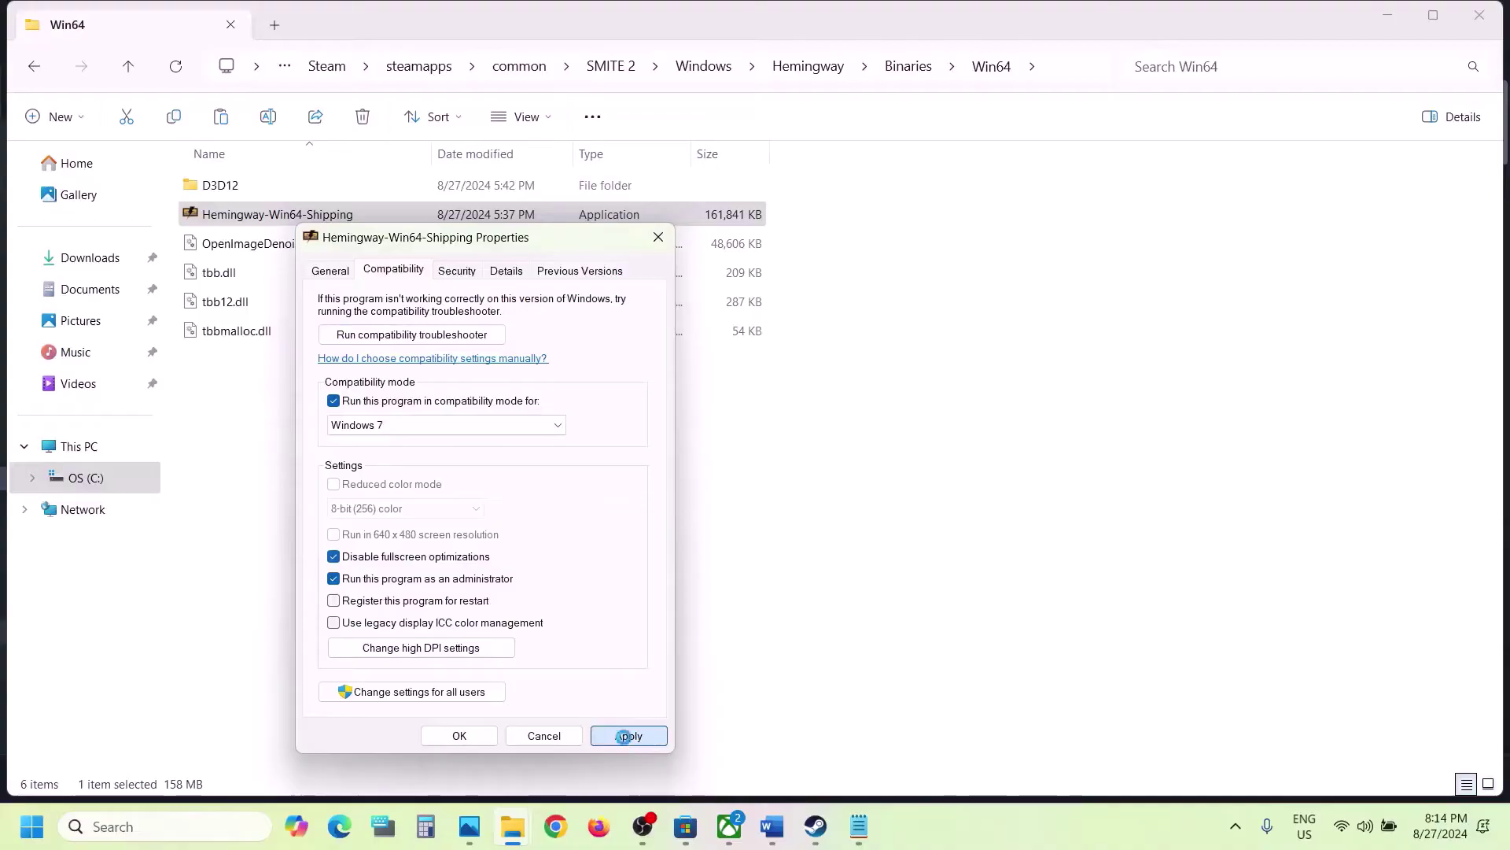
left_click(461, 733)
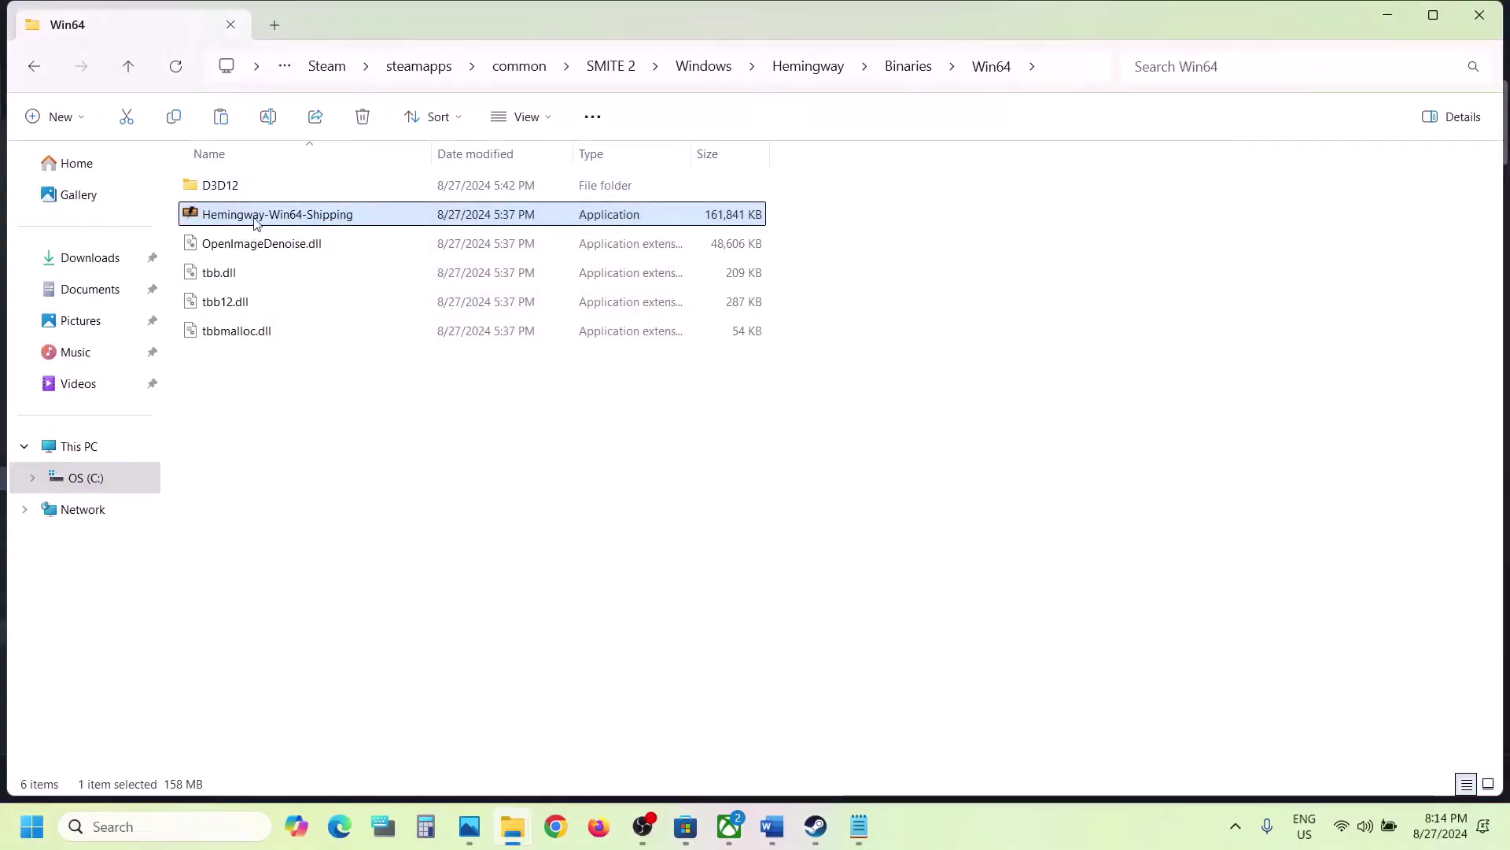
- Turn off compatibility mode and run-as-administrator for Hemingway-Win64-Shipping
right_click(256, 224)
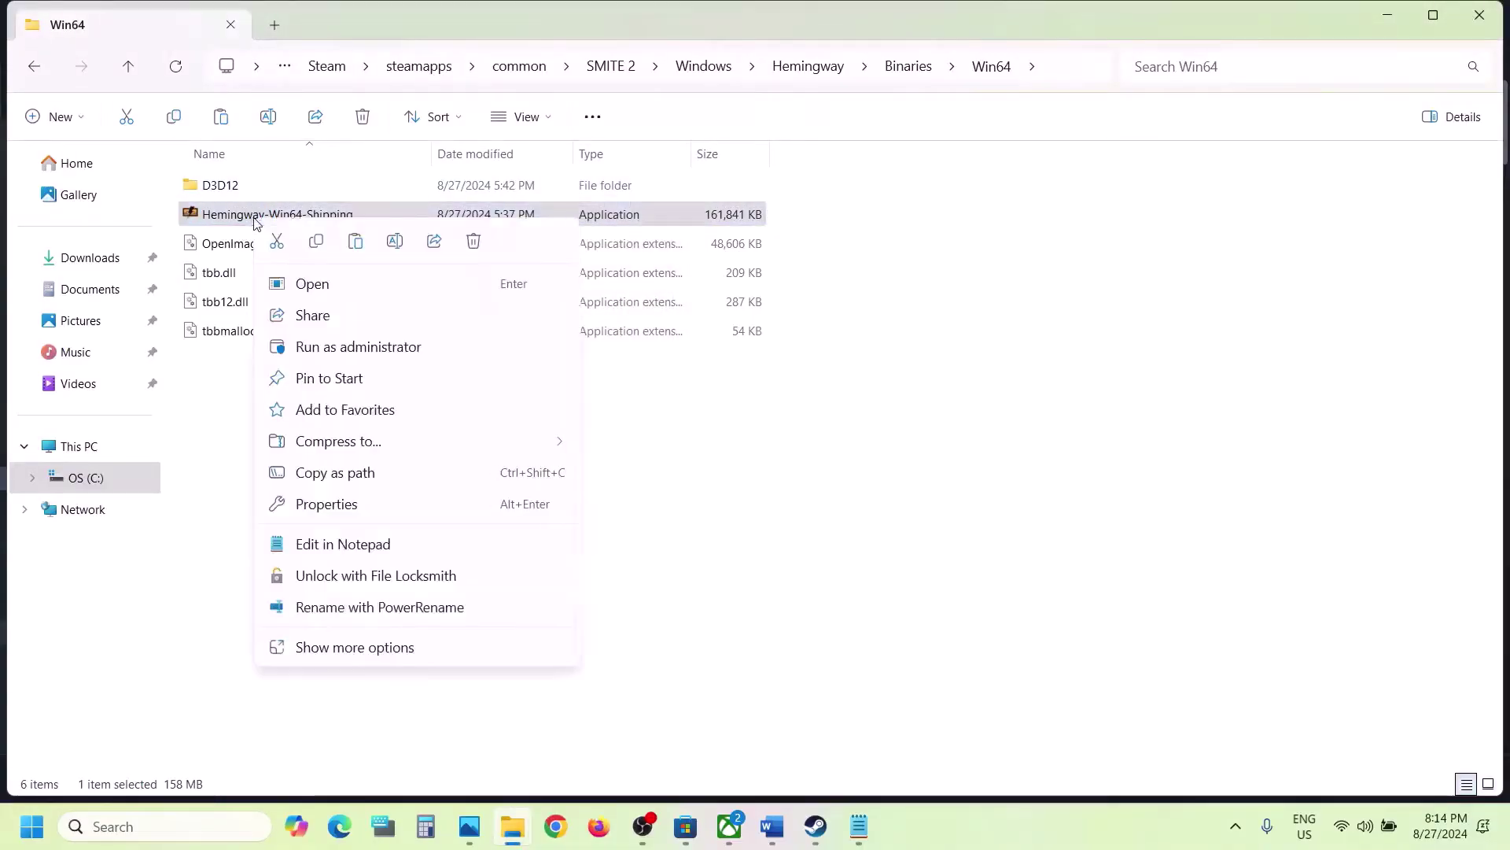
left_click(331, 510)
left_click(357, 266)
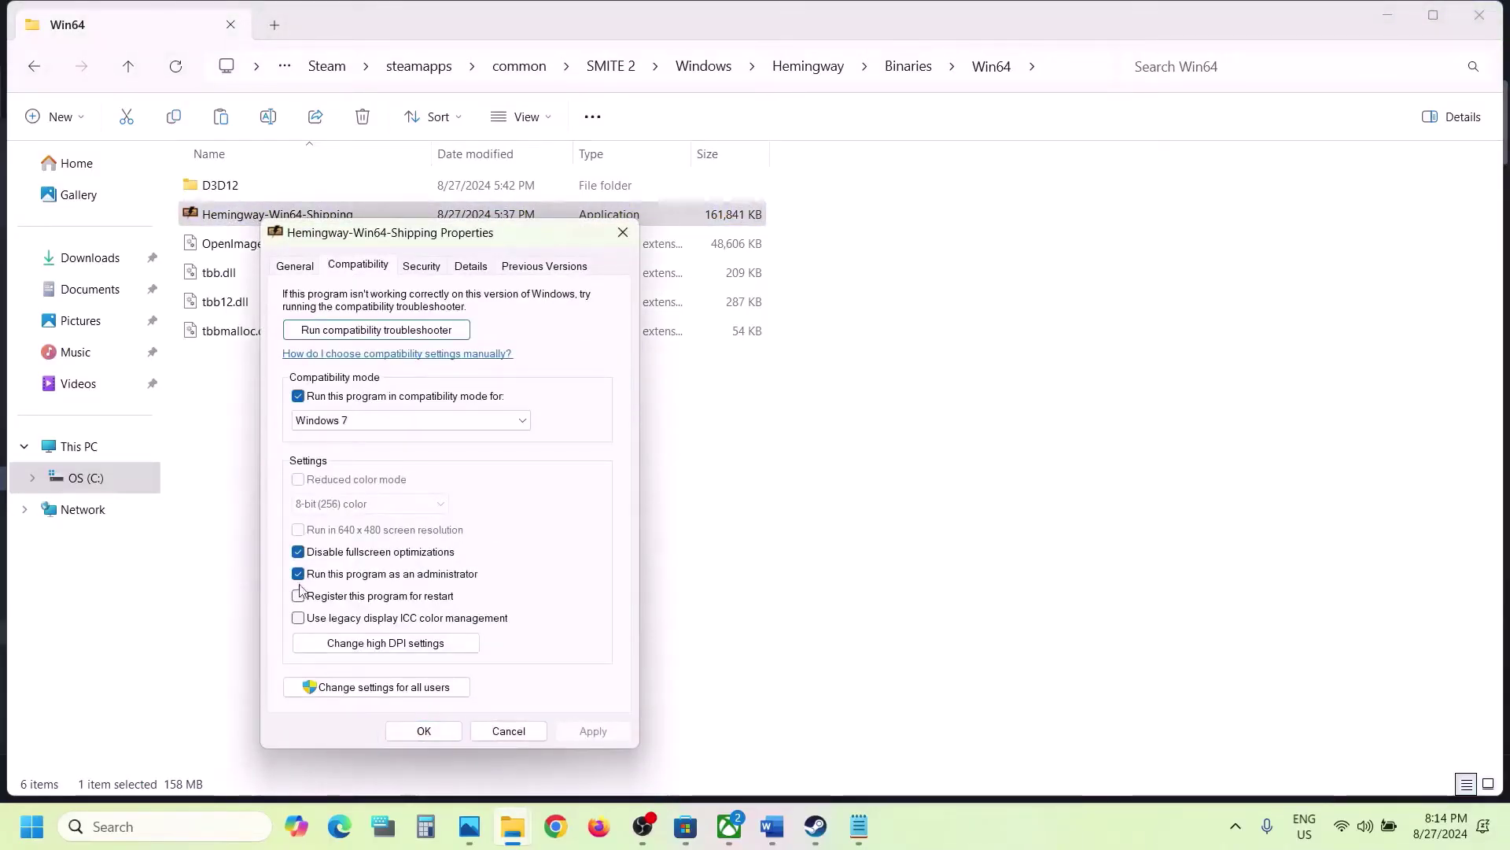
left_click(299, 395)
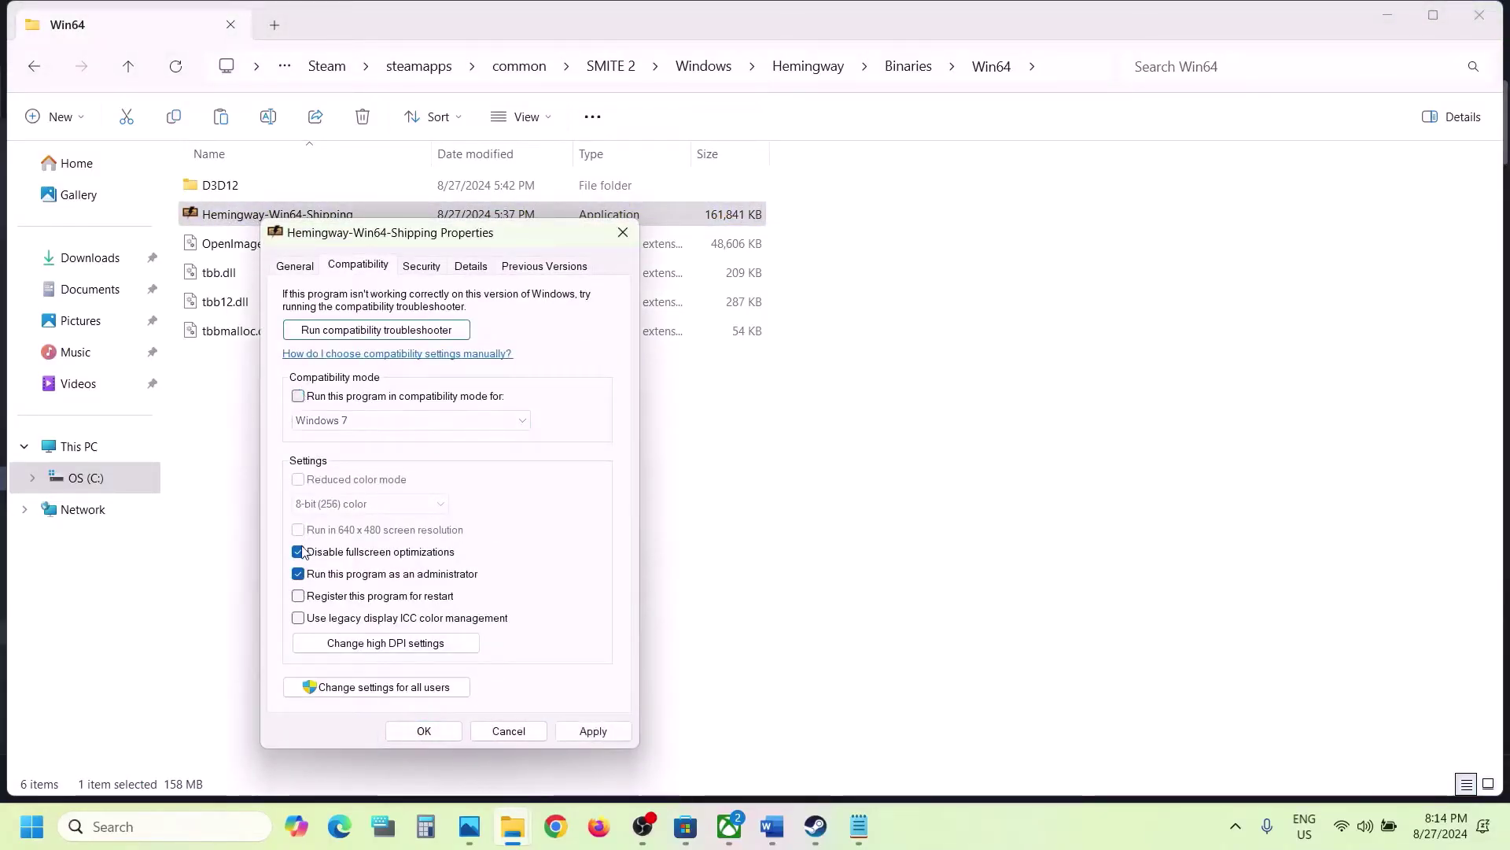
left_click(298, 575)
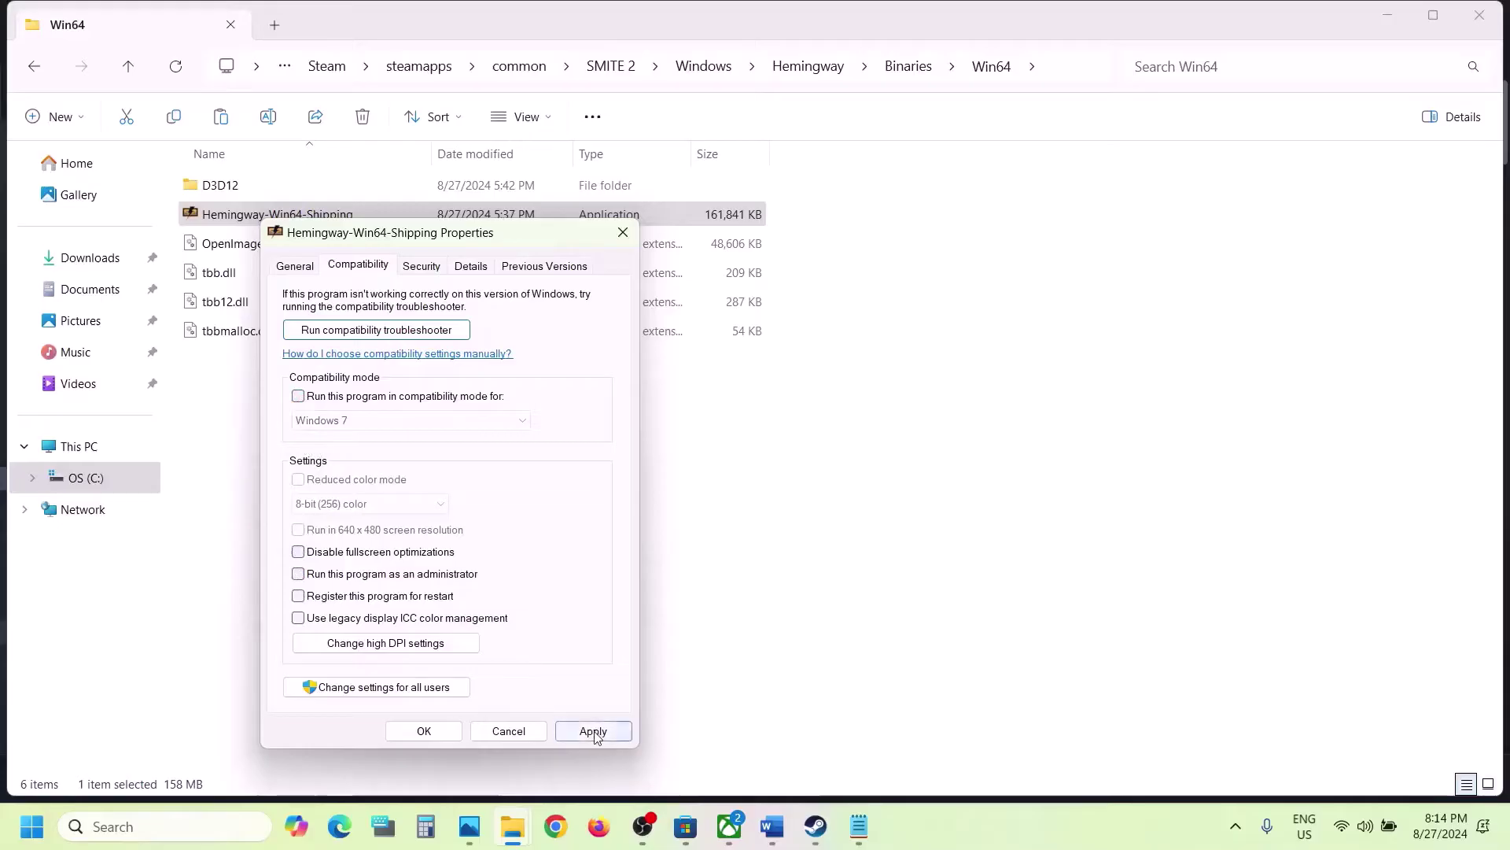
left_click(594, 732)
left_click(429, 733)
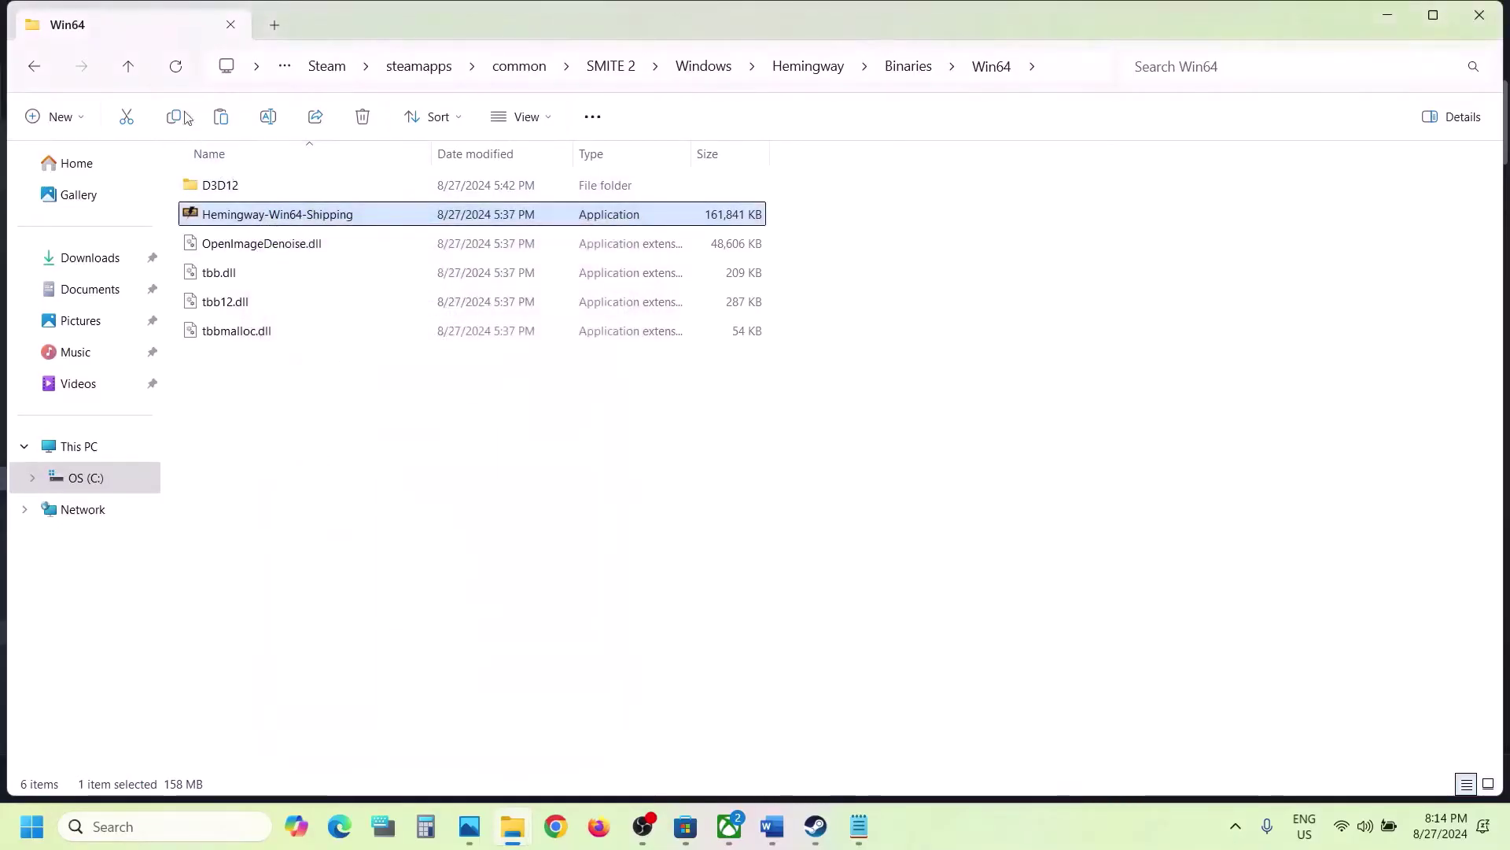
- Clear Hemingway.exe's compatibility mode, fullscreen optimizations and administrator options, then close Explorer
left_click(128, 66)
left_click(128, 66)
left_click(128, 67)
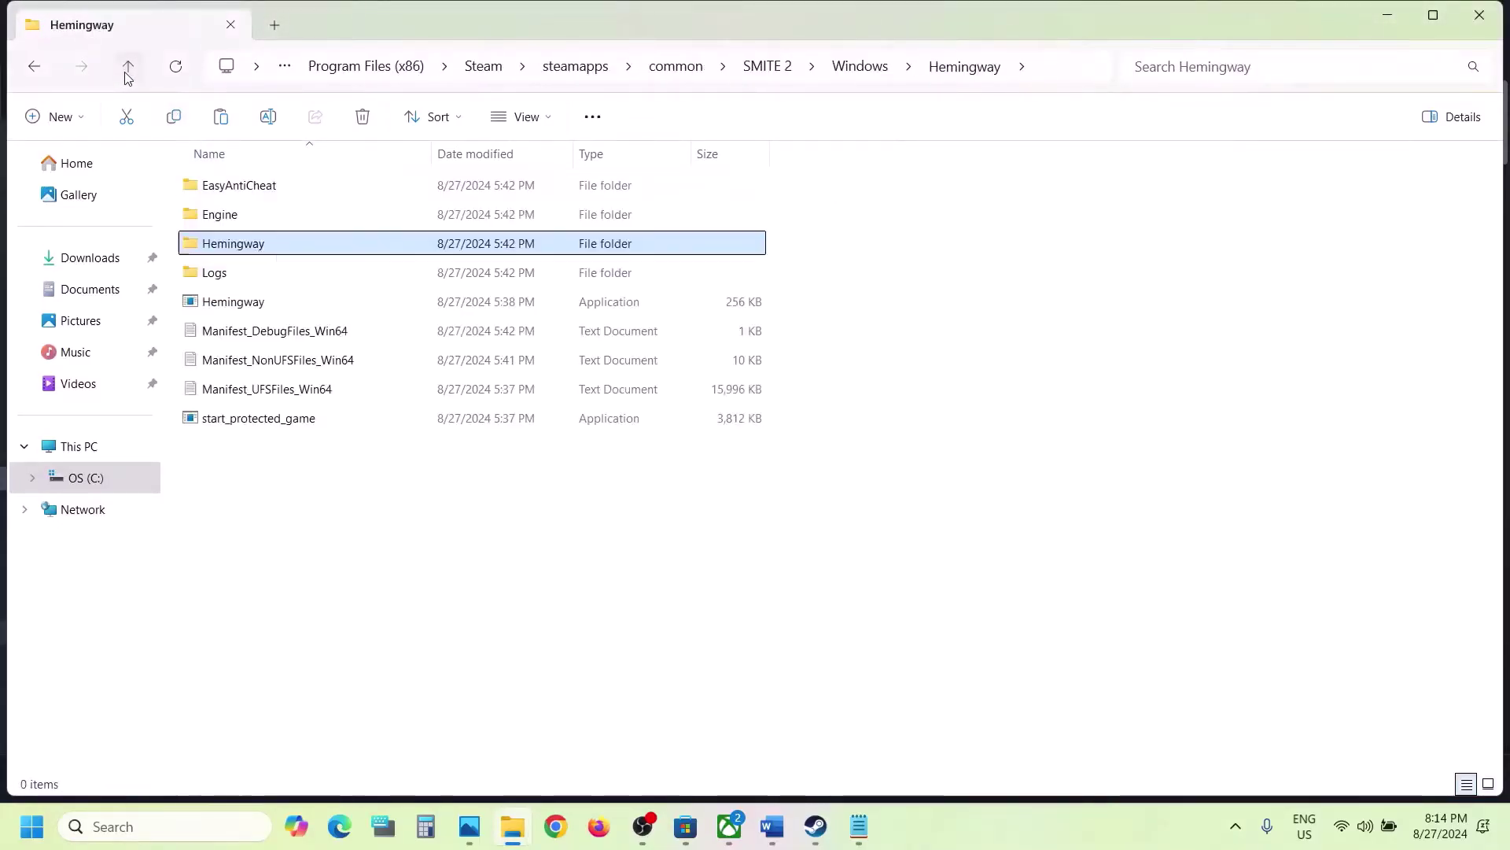
left_click(233, 301)
right_click(236, 301)
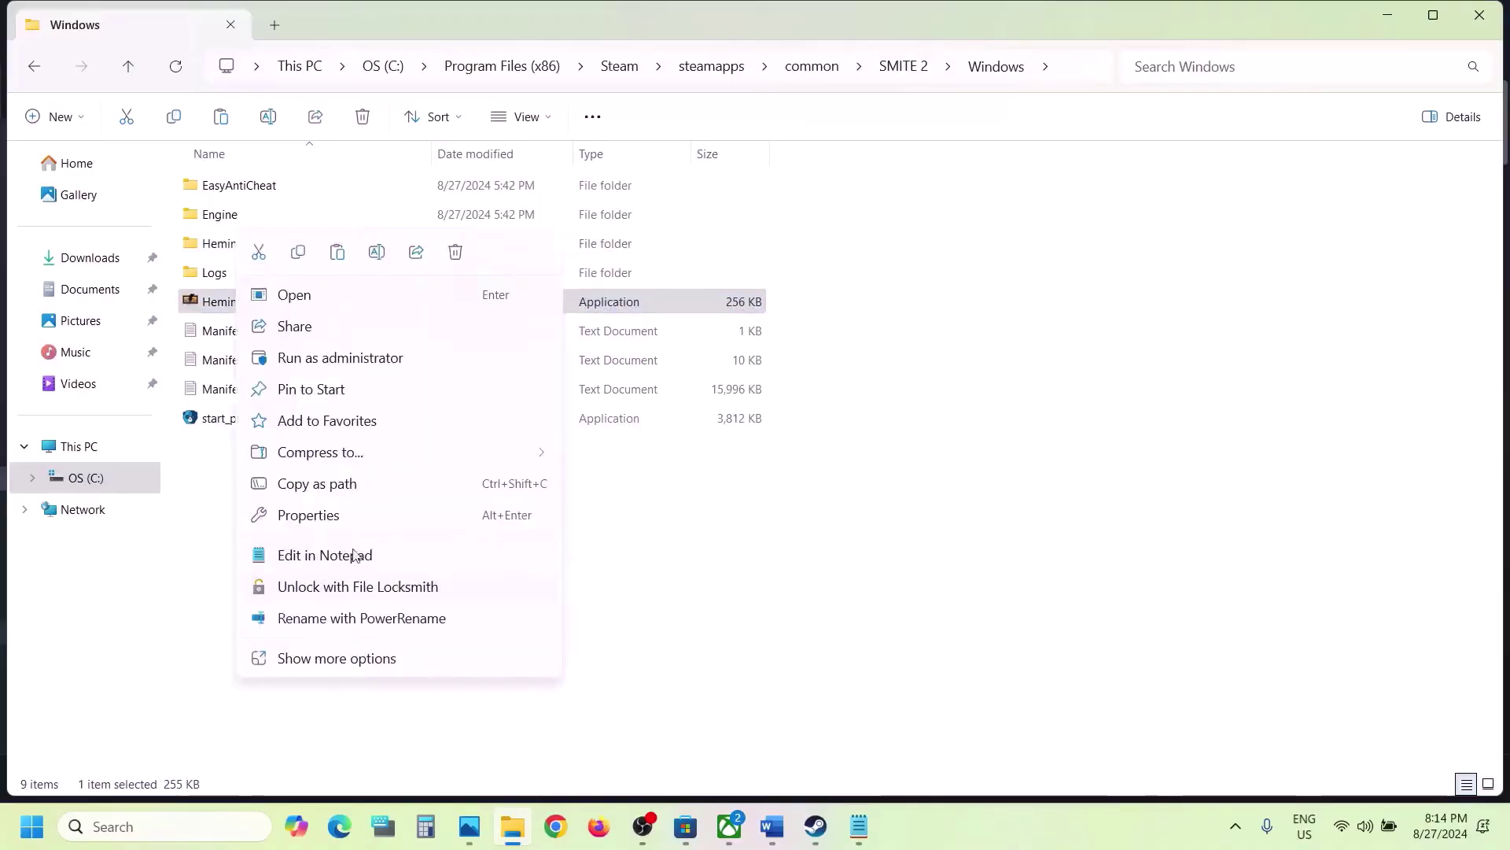
left_click(337, 515)
left_click(346, 309)
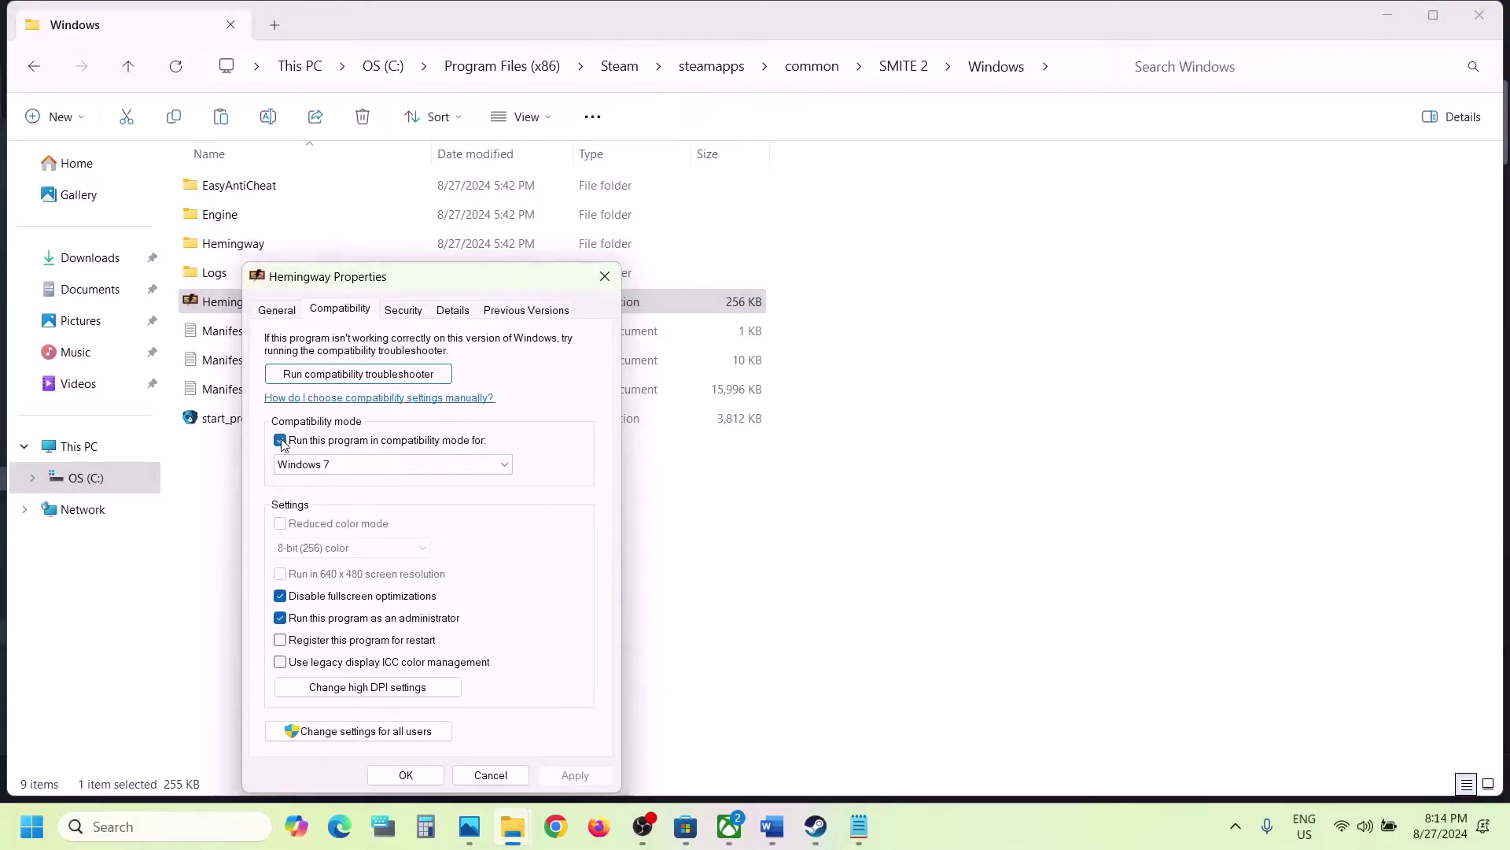
left_click(281, 441)
left_click(281, 597)
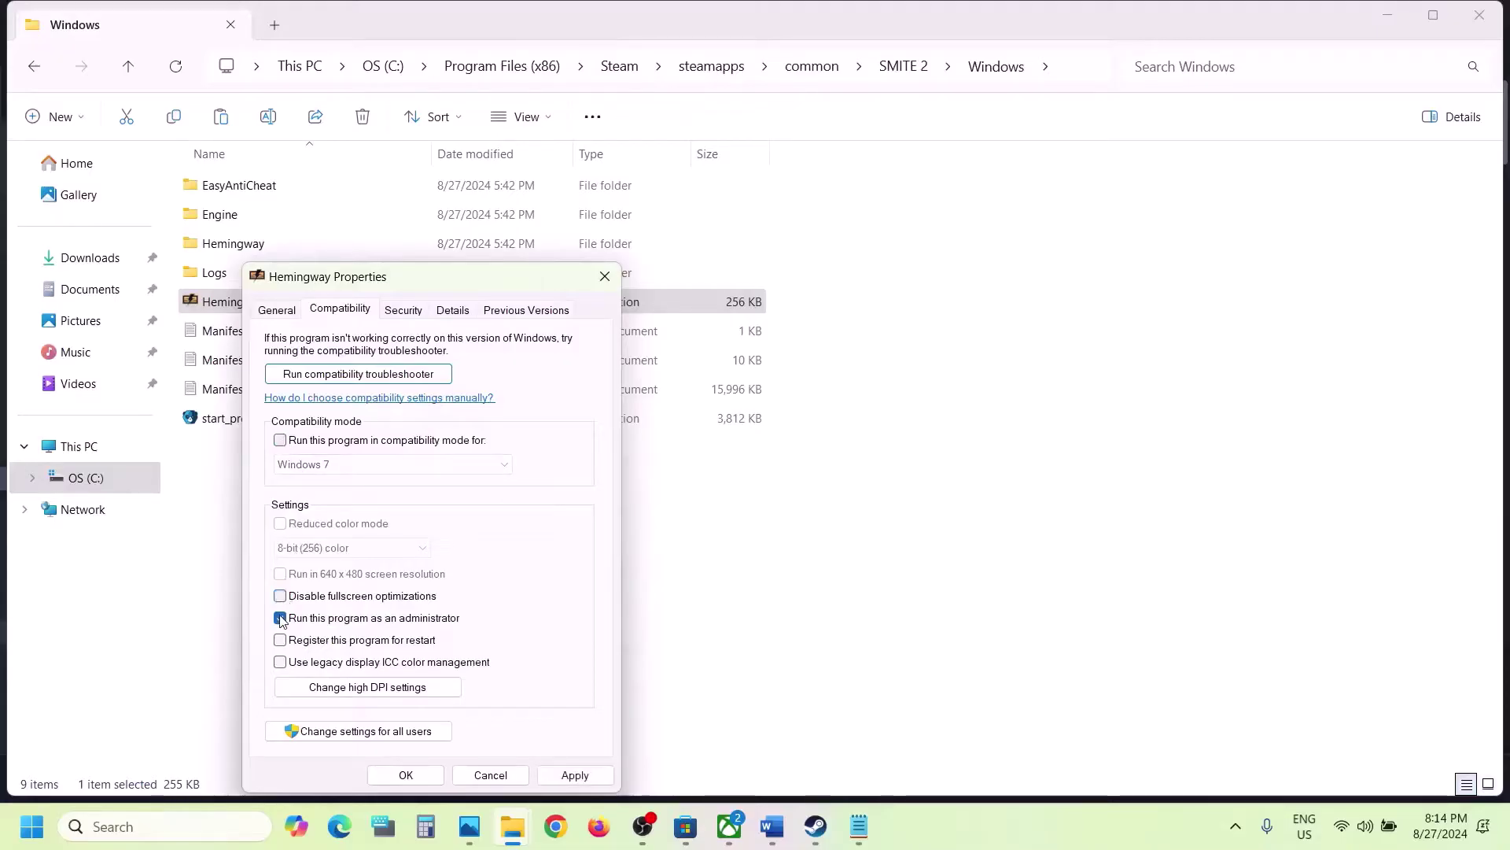
left_click(280, 619)
left_click(573, 774)
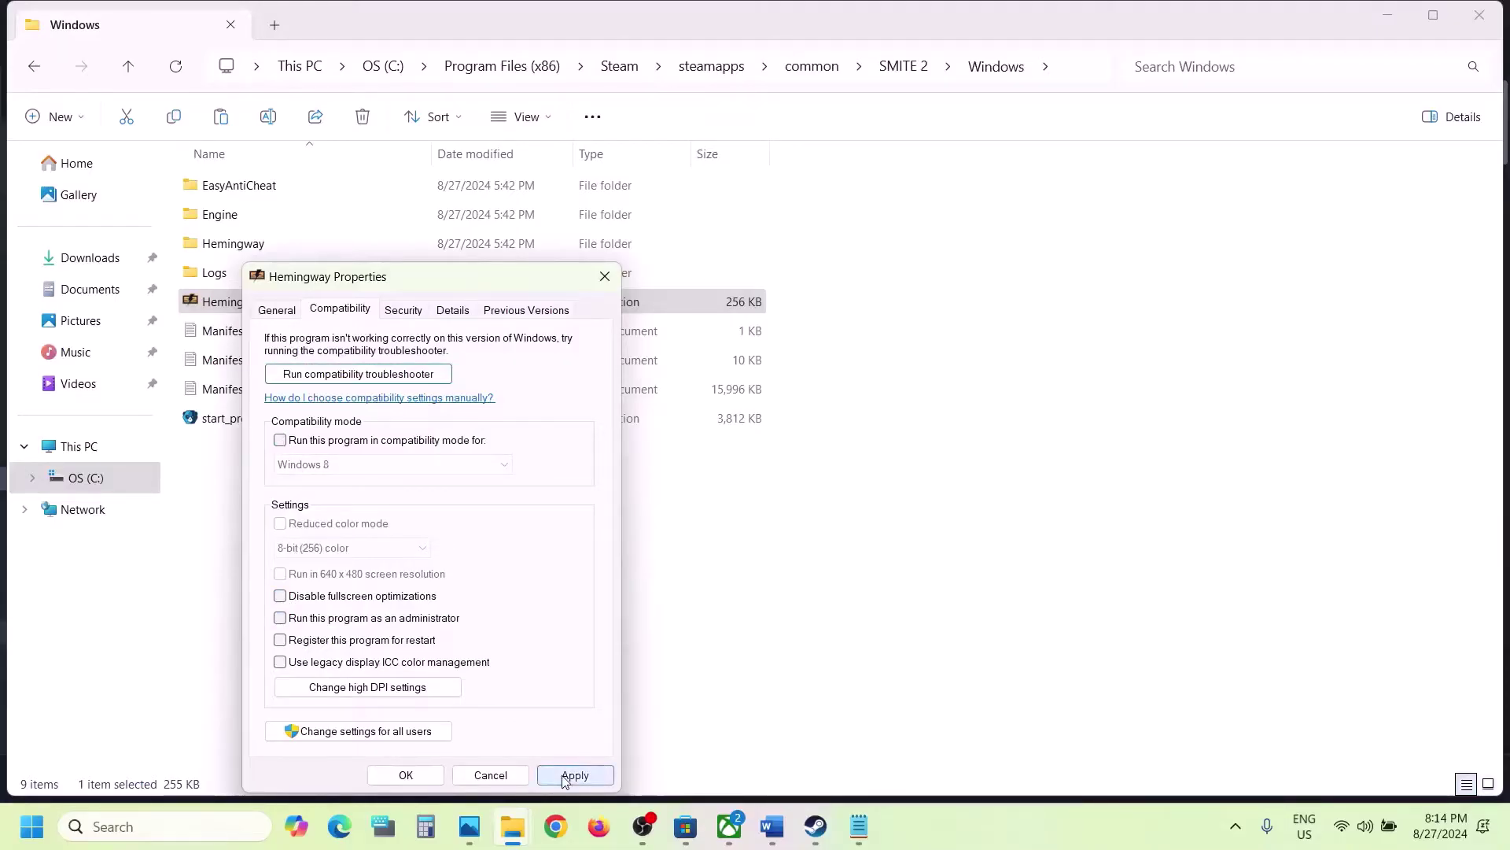
left_click(423, 773)
left_click(1475, 24)
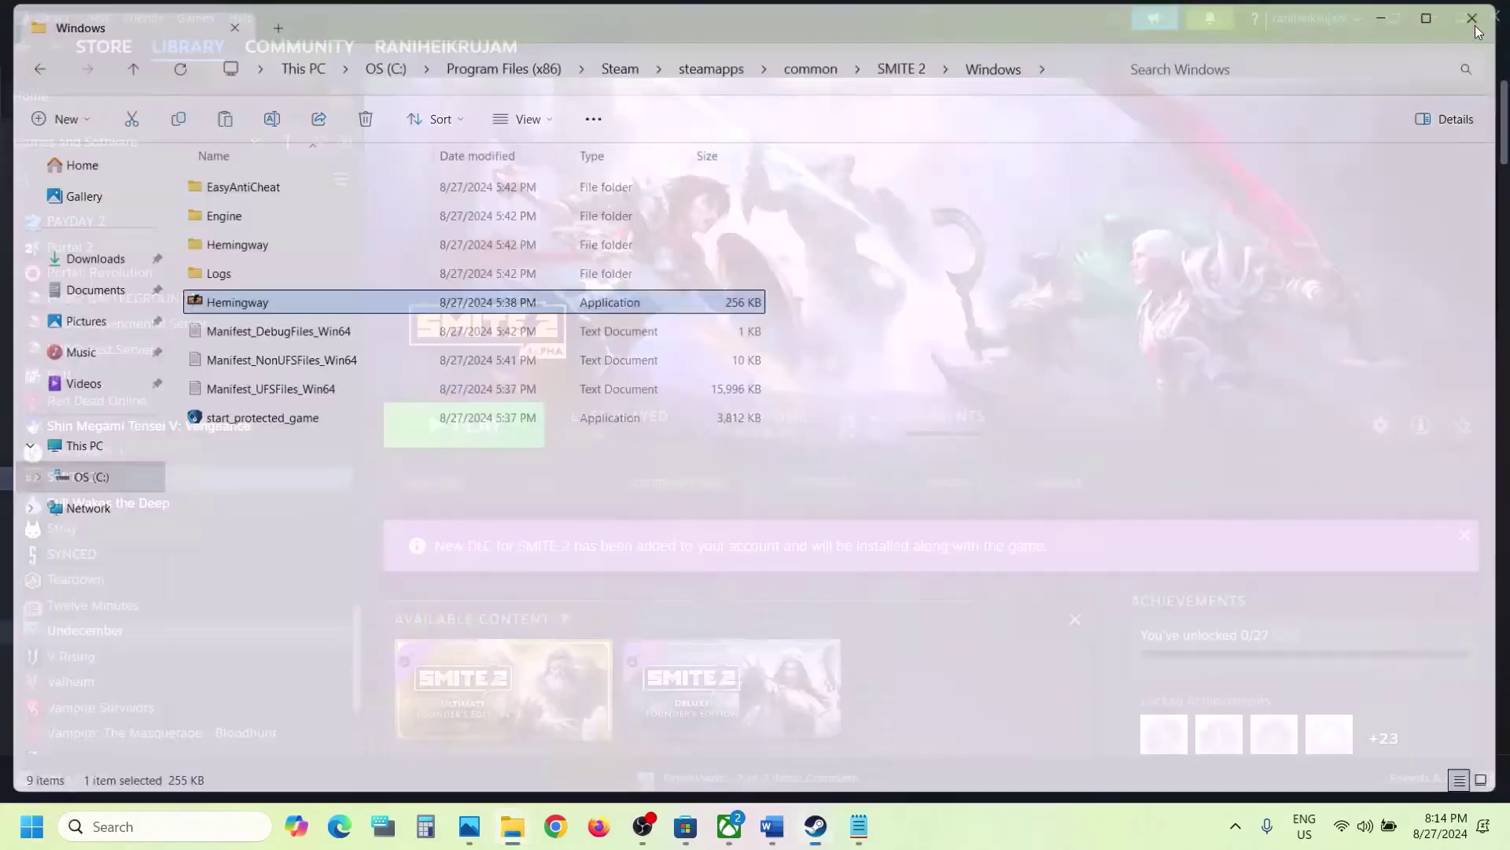
- Read Word's Step 3 antivirus-exception notes on allowing the game exe, then open Settings with Win+I
left_click(772, 827)
scroll(667, 547, "down", 5)
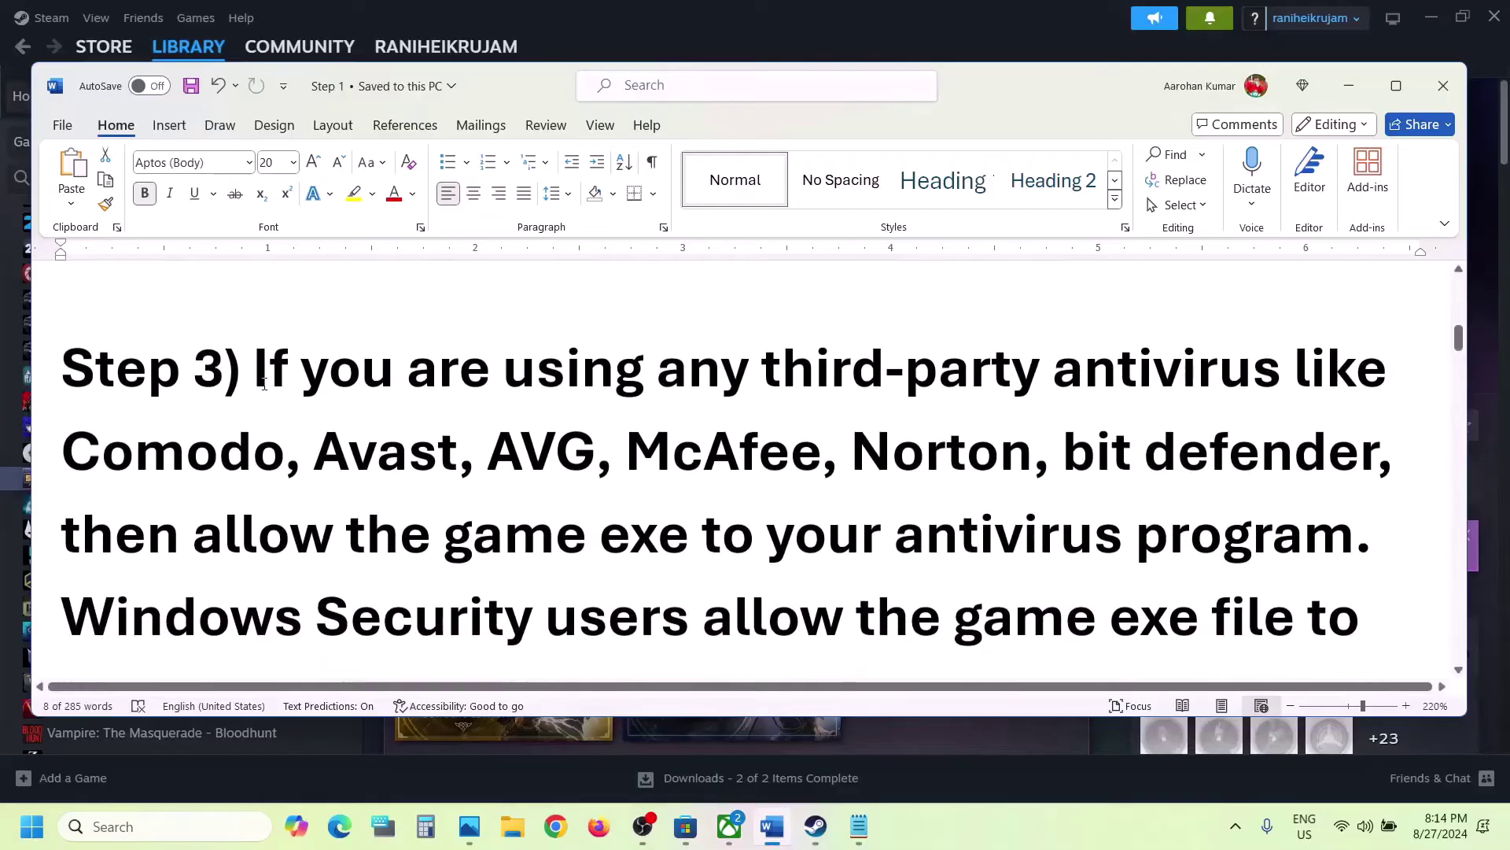
left_click_drag(263, 383, 1022, 456)
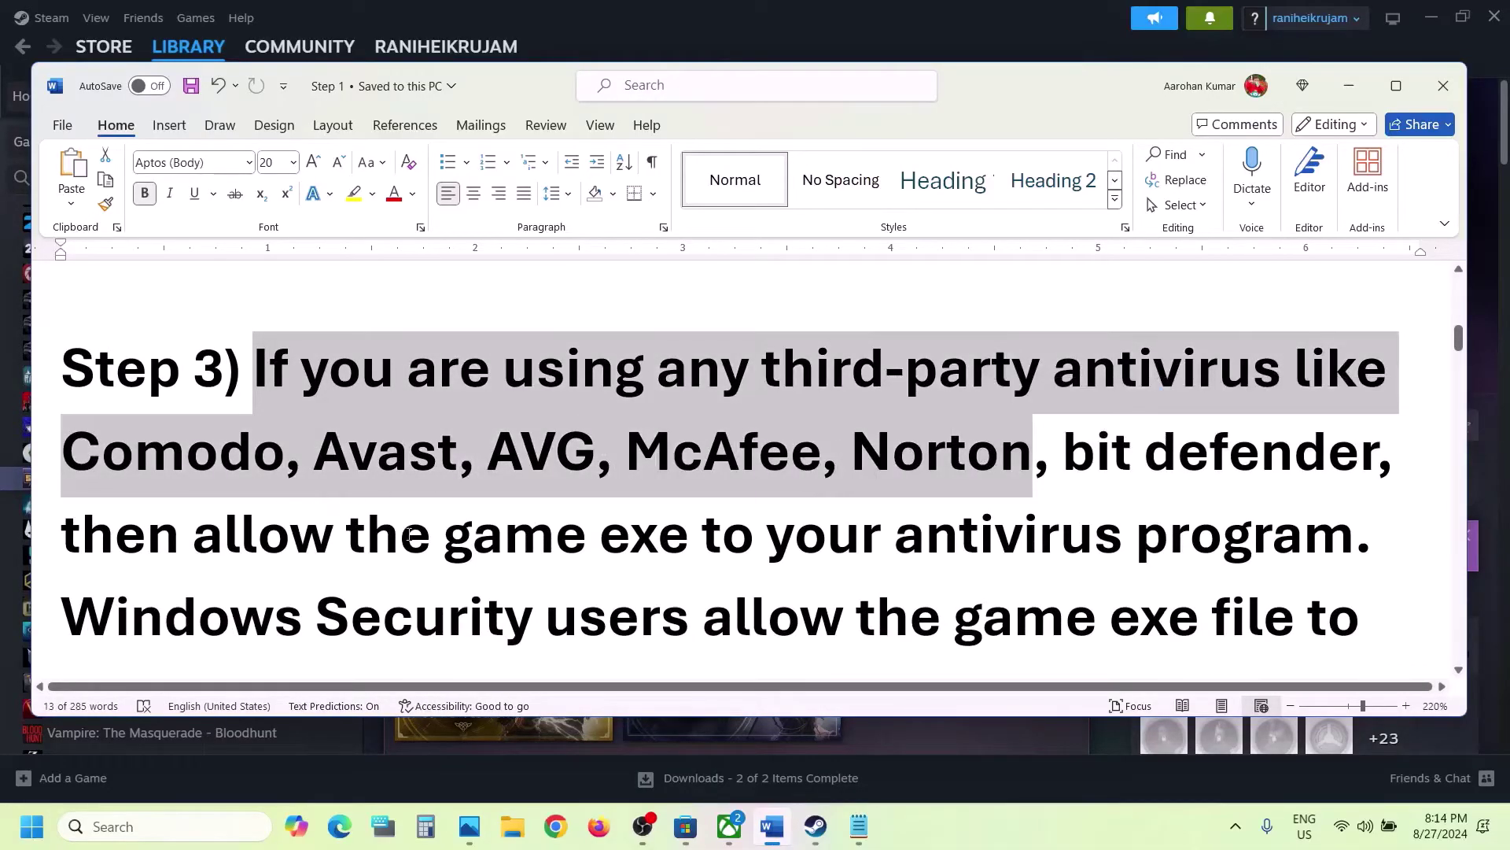
left_click_drag(202, 543, 1354, 543)
scroll(578, 529, "down", 1)
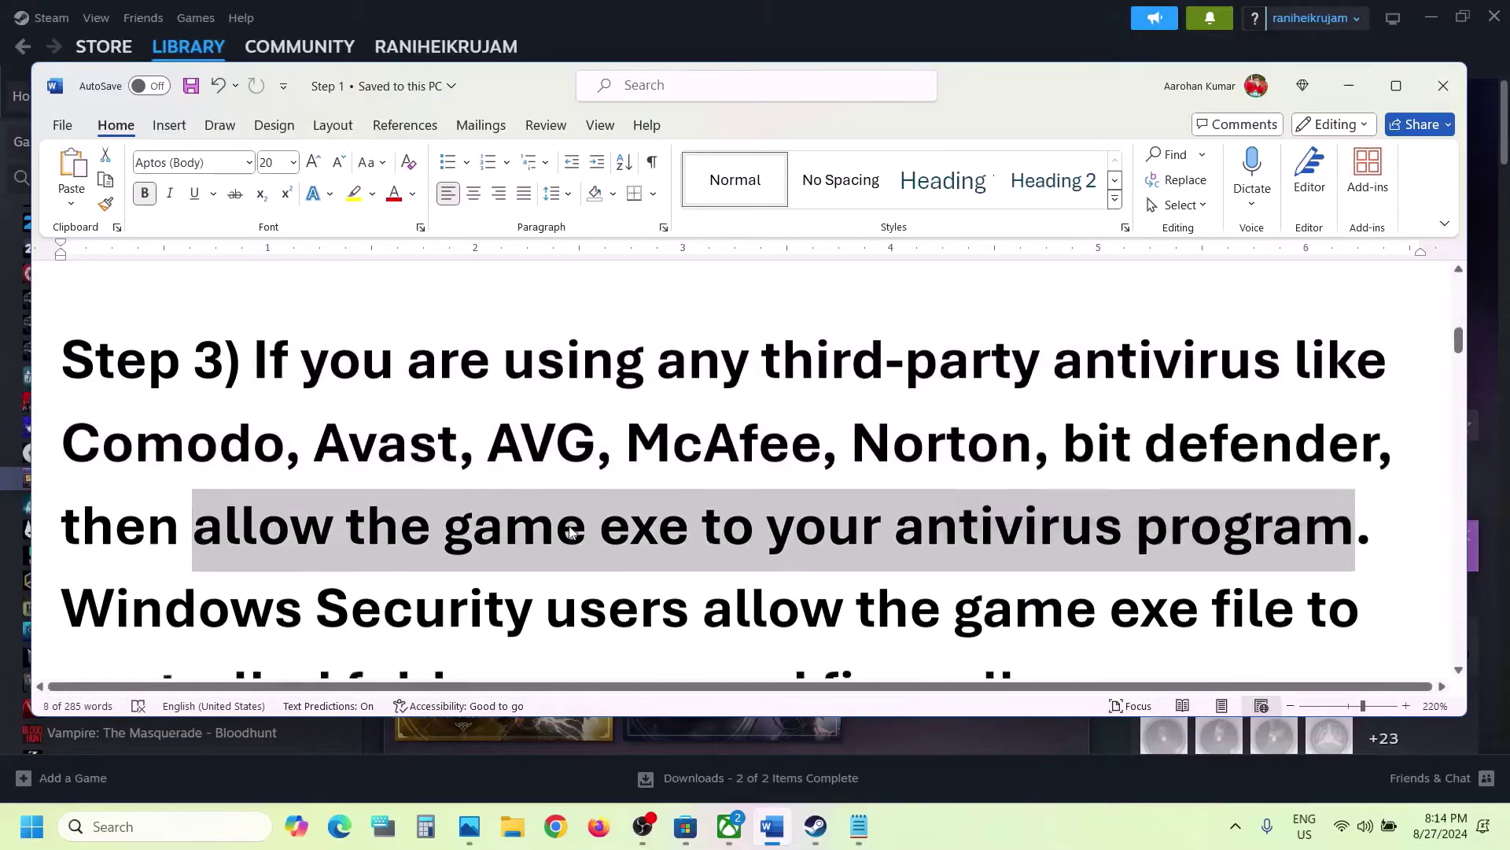
left_click_drag(144, 544, 459, 544)
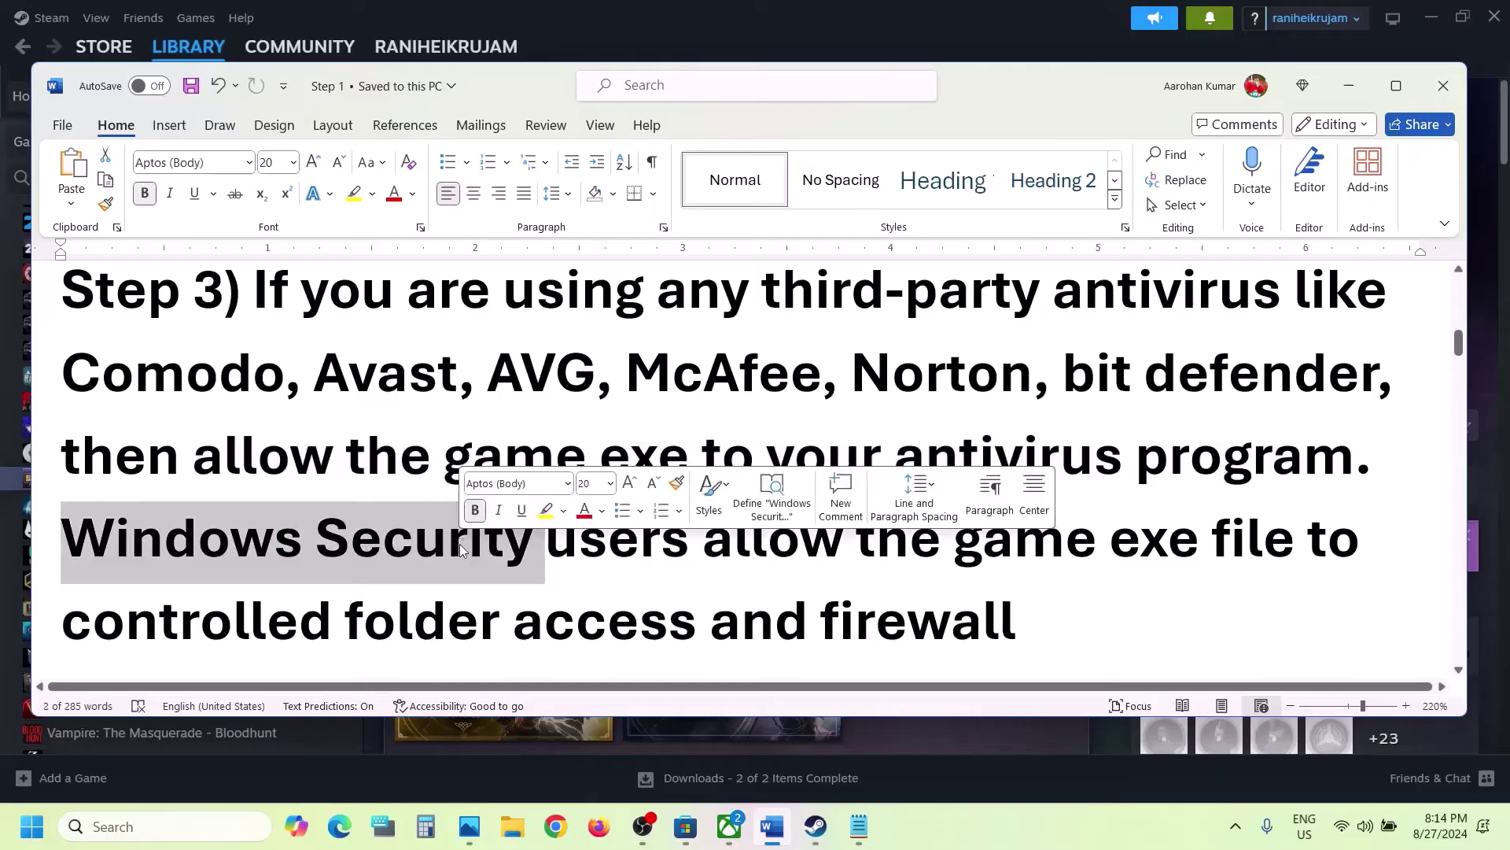
key("super+i")
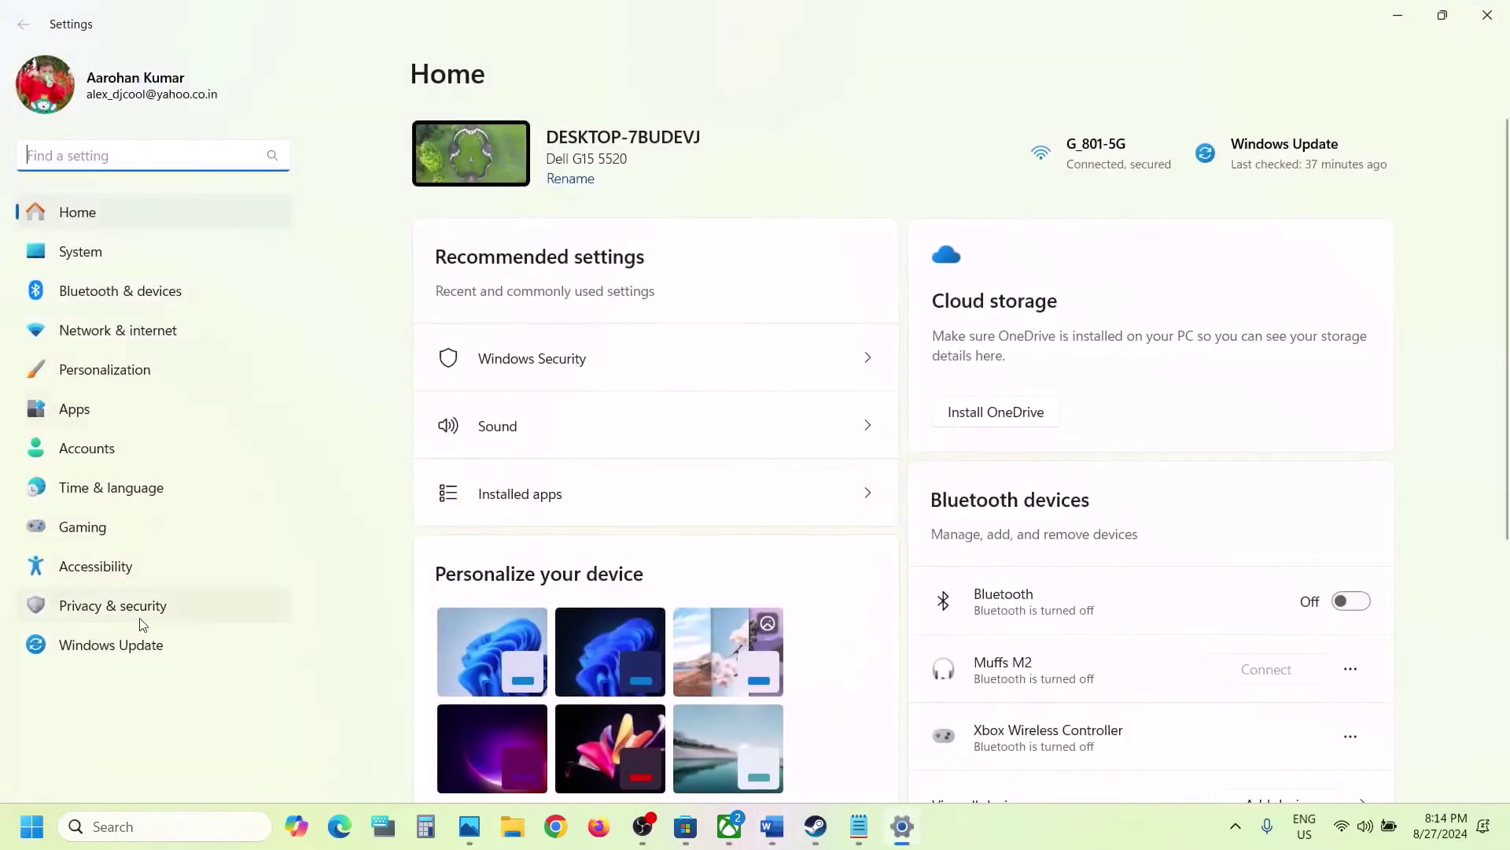
- Go through Privacy & security > Windows Security to Virus & threat protection
left_click(132, 620)
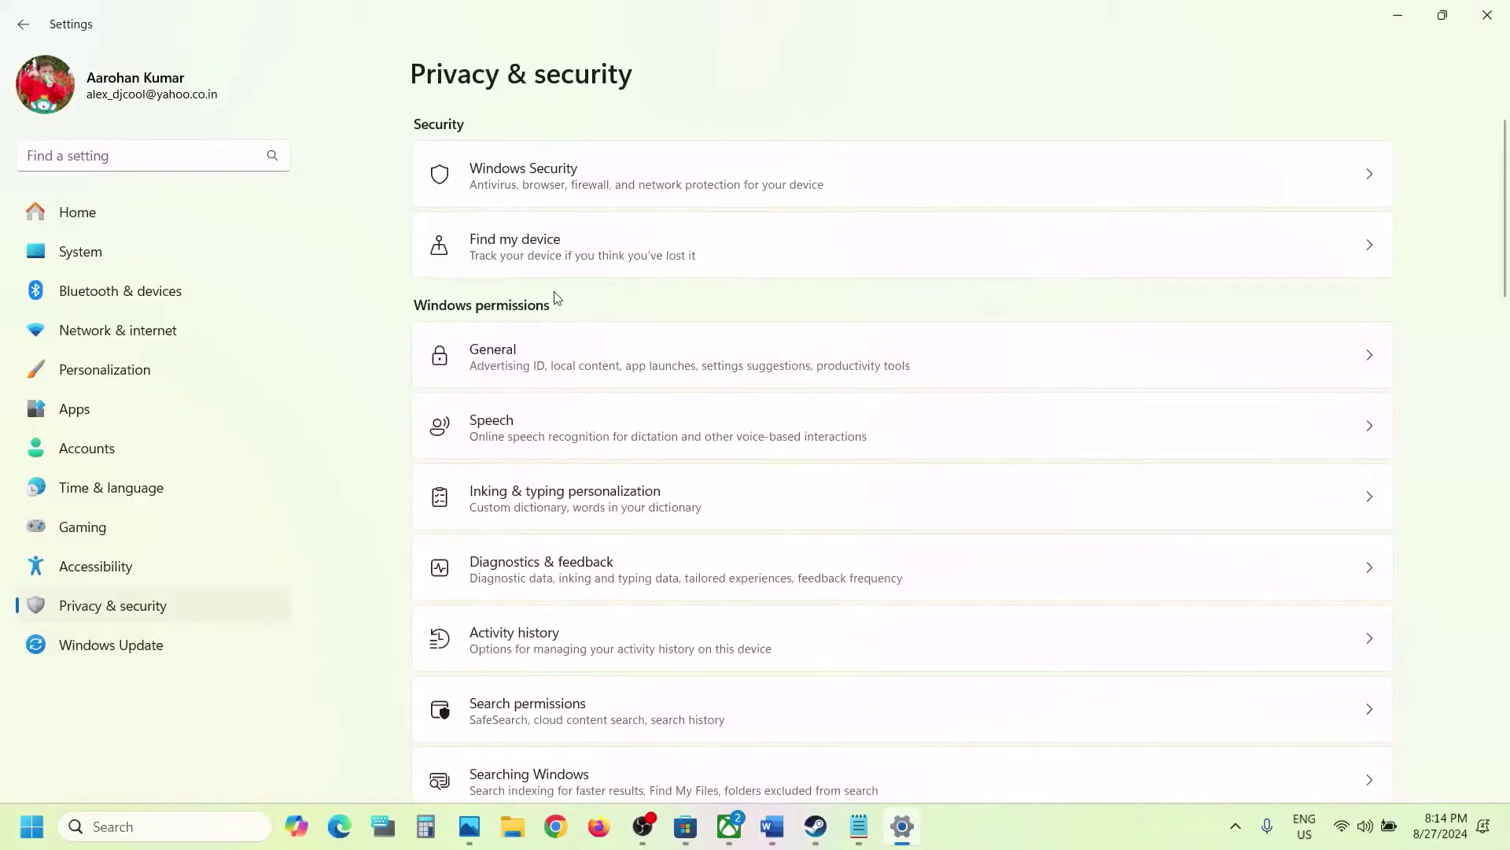
left_click(586, 185)
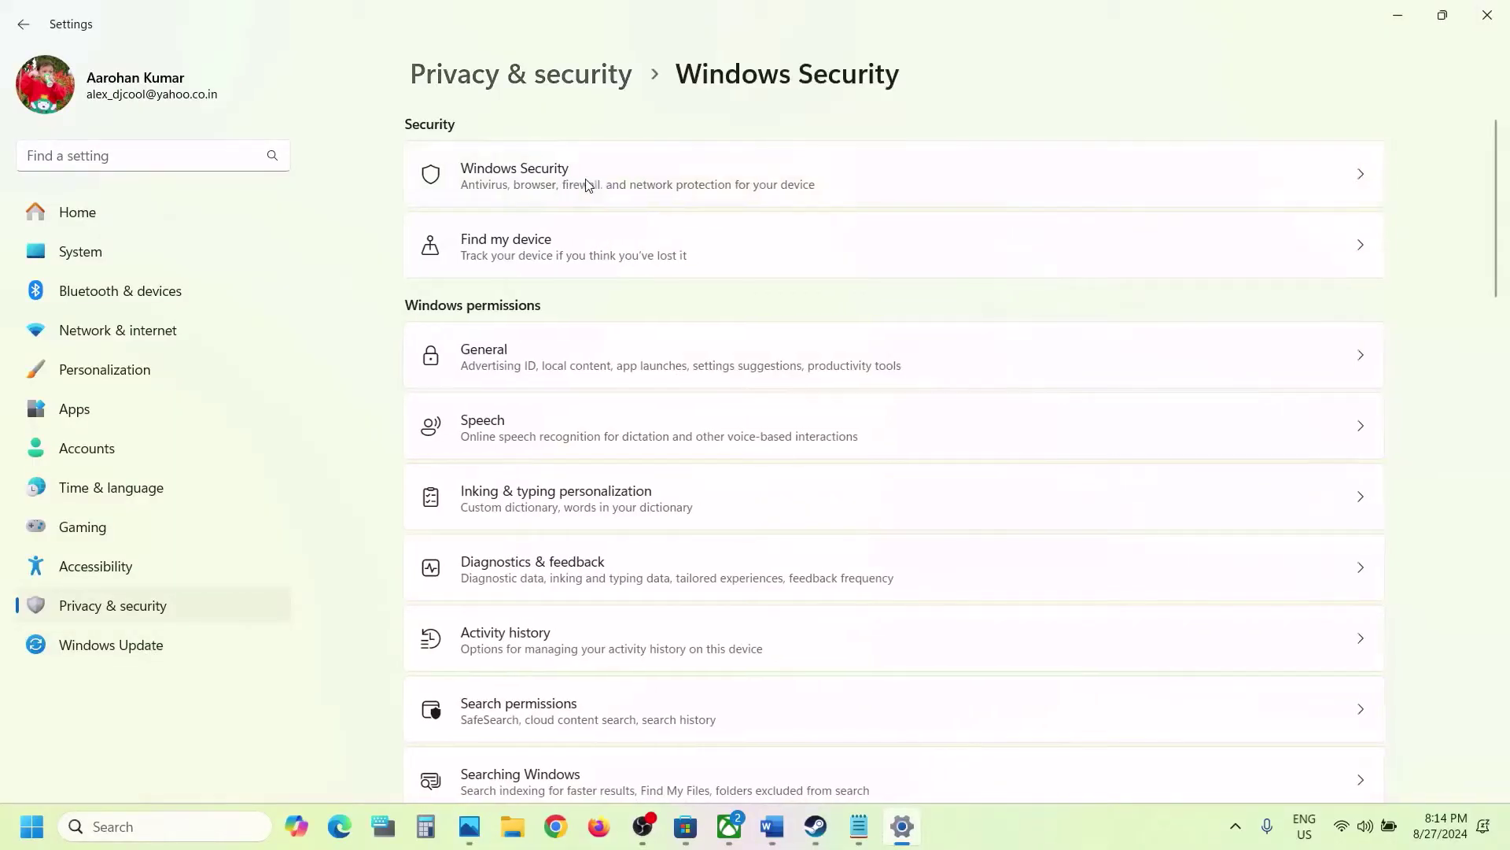
left_click(580, 301)
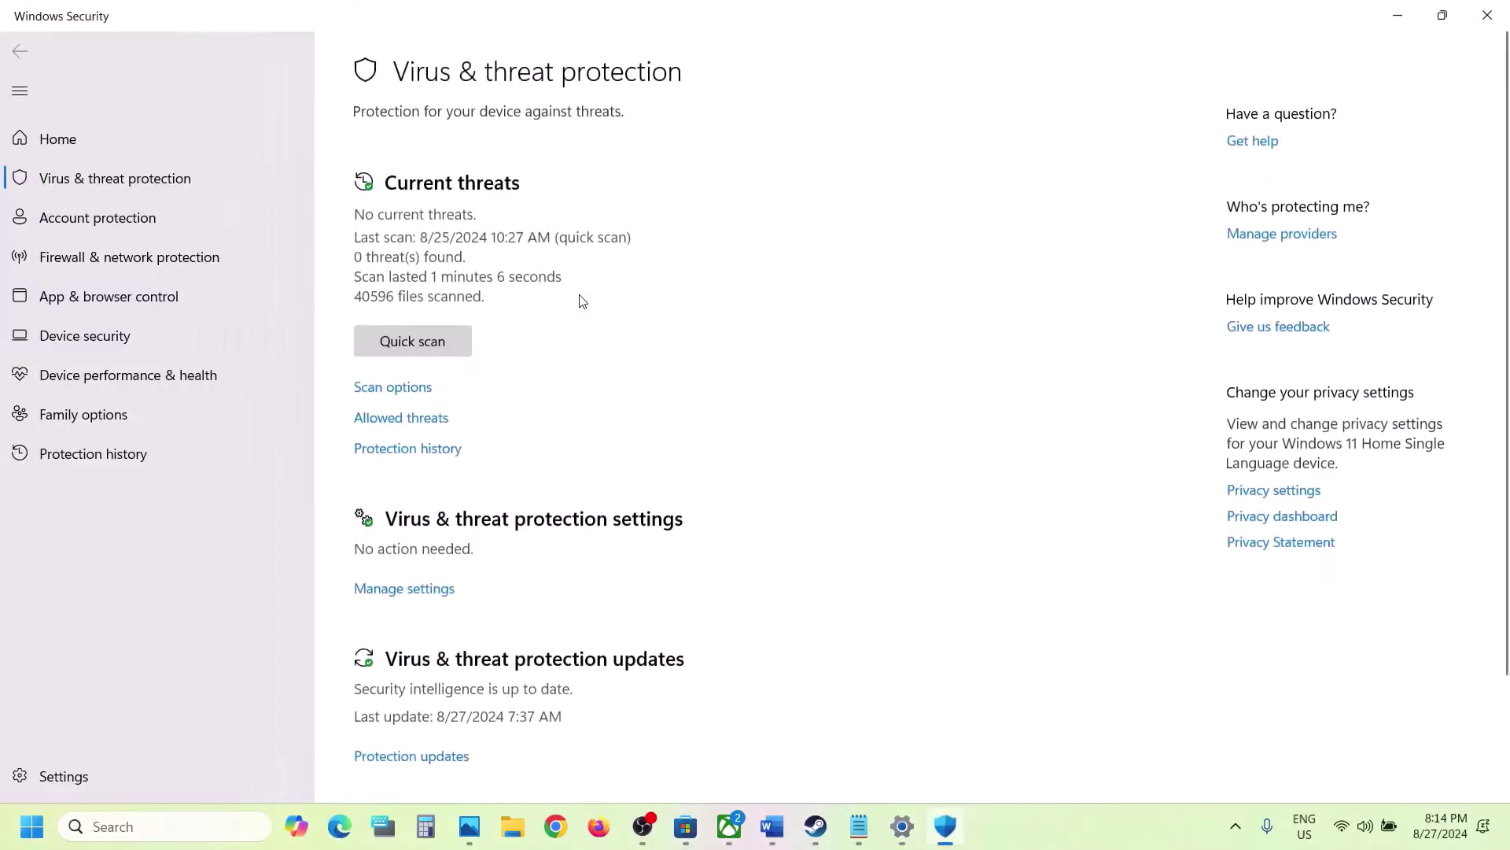
- Open Ransomware protection's Controlled folder access allowed-apps list and start adding an app
scroll(559, 362, "down", 2)
left_click(478, 727)
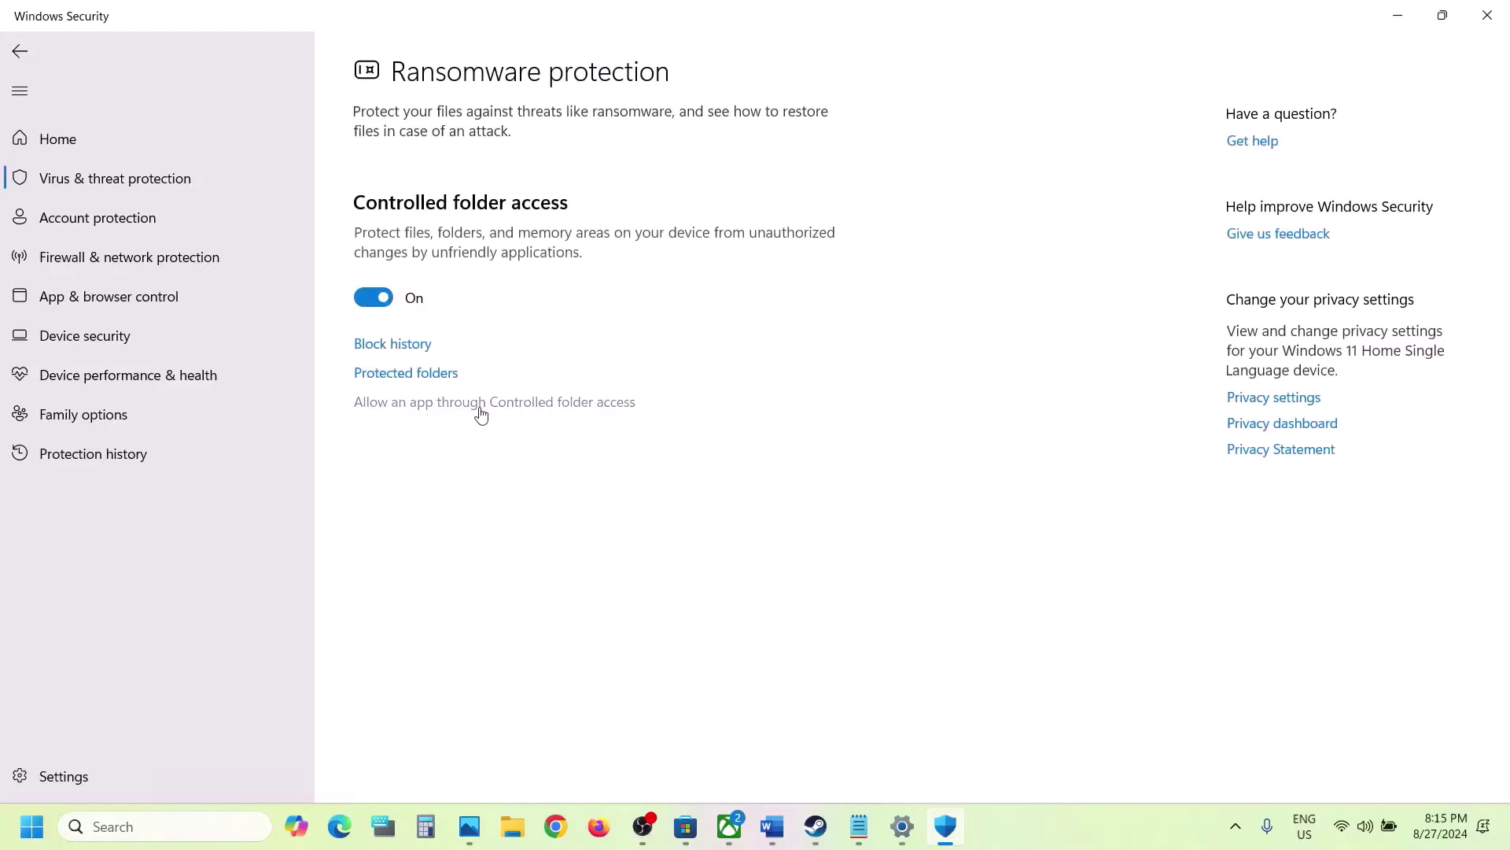
left_click(479, 406)
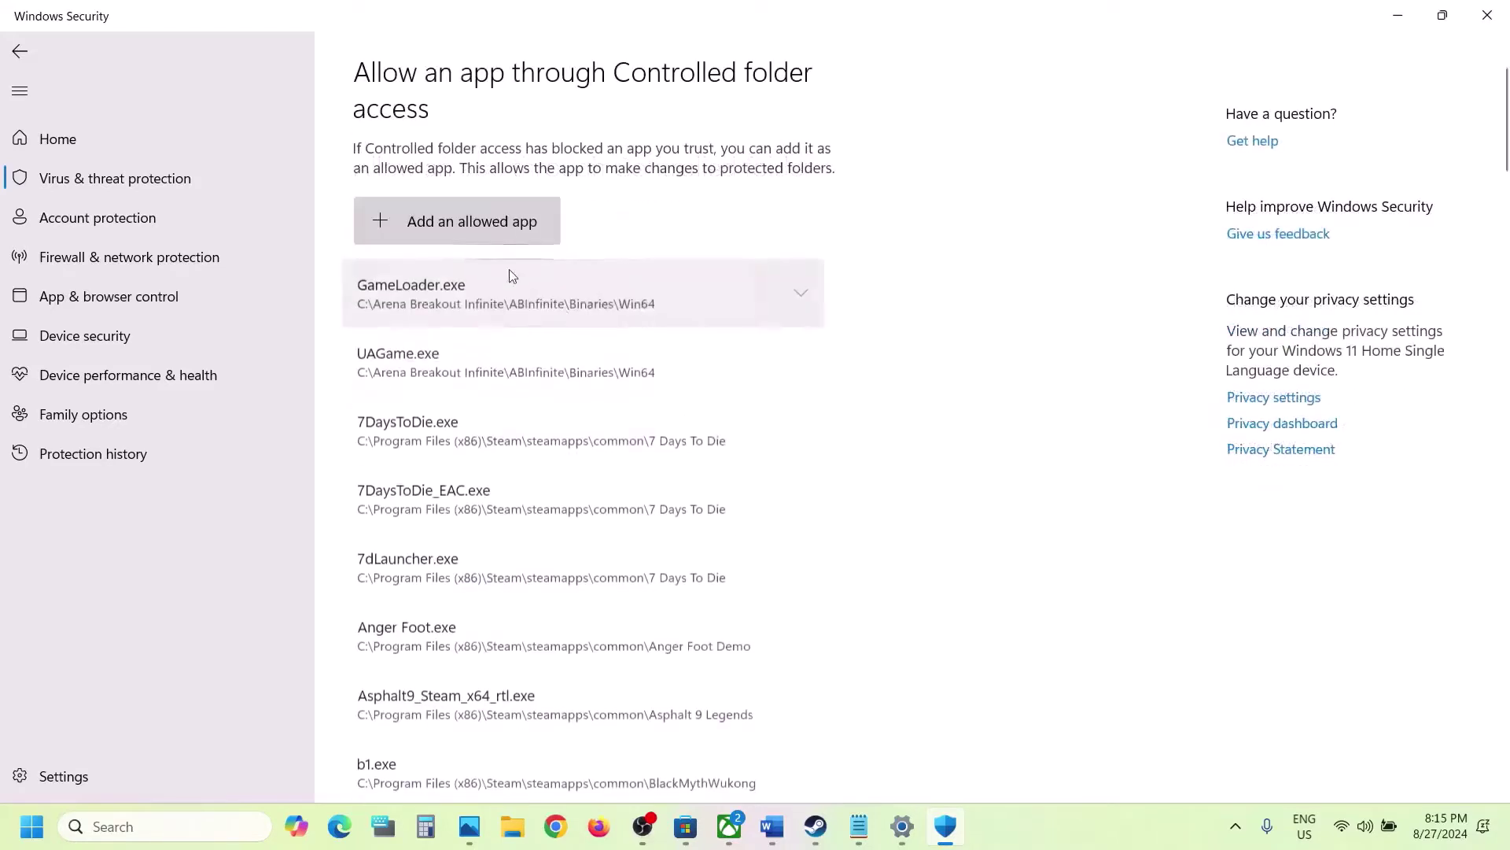
left_click(478, 233)
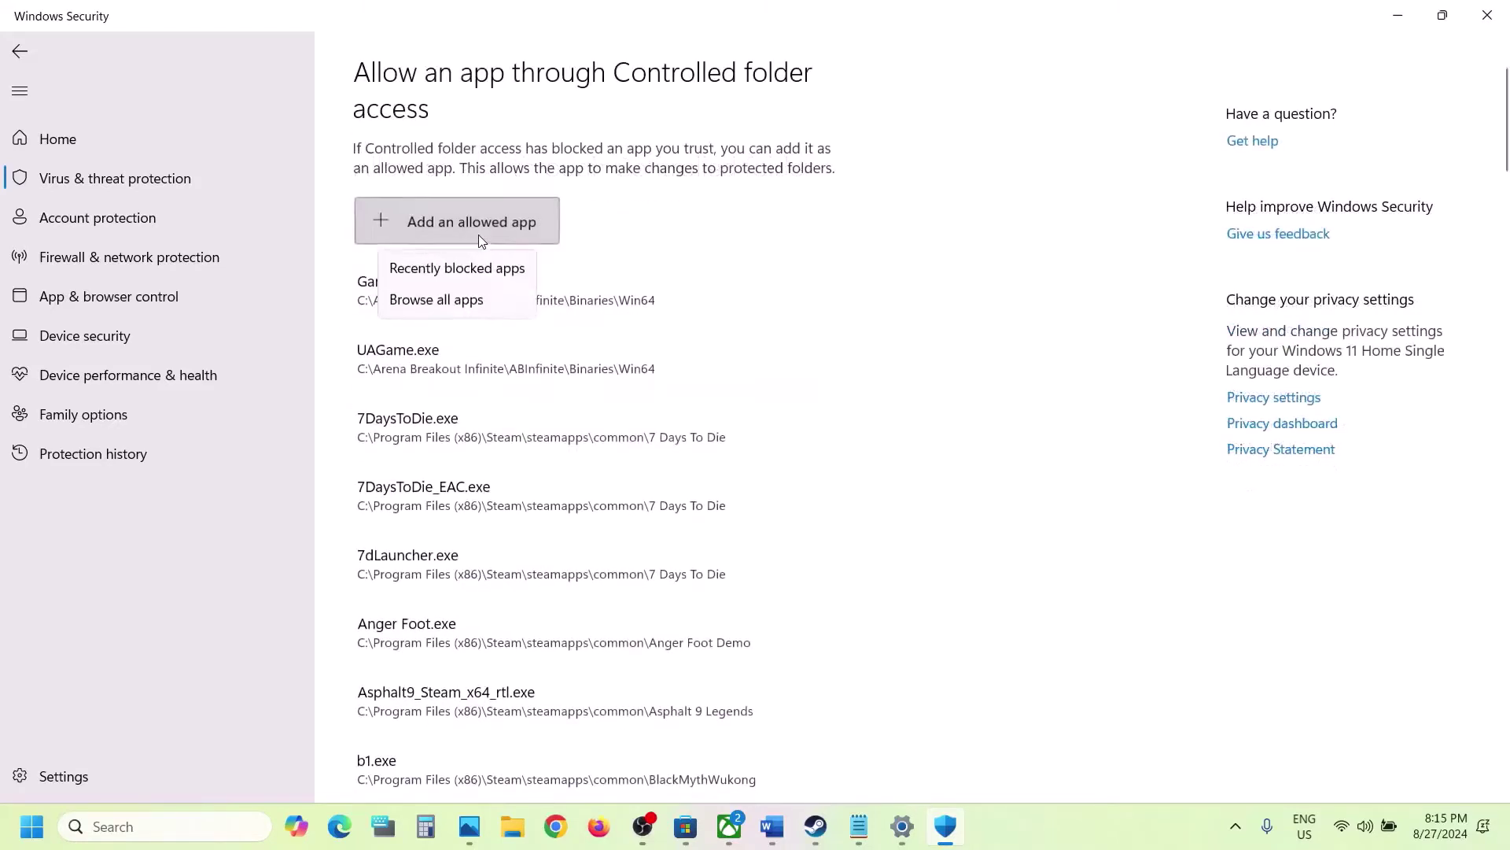
left_click(484, 298)
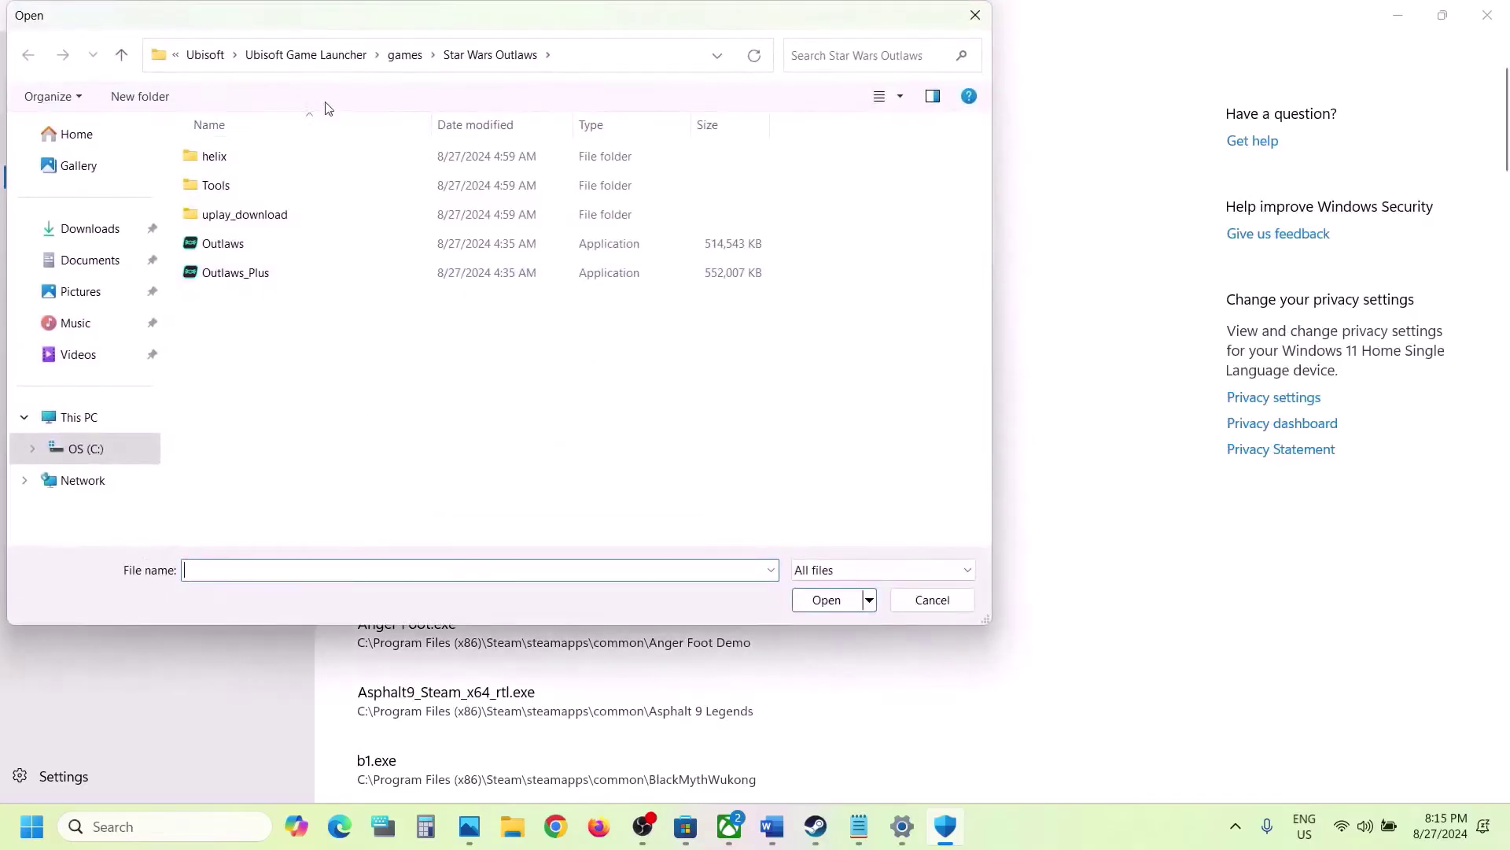
- Browse to Program Files (x86)\Steam\steamapps\common\SMITE 2\Windows and allow Hemingway.exe
double_click(291, 159)
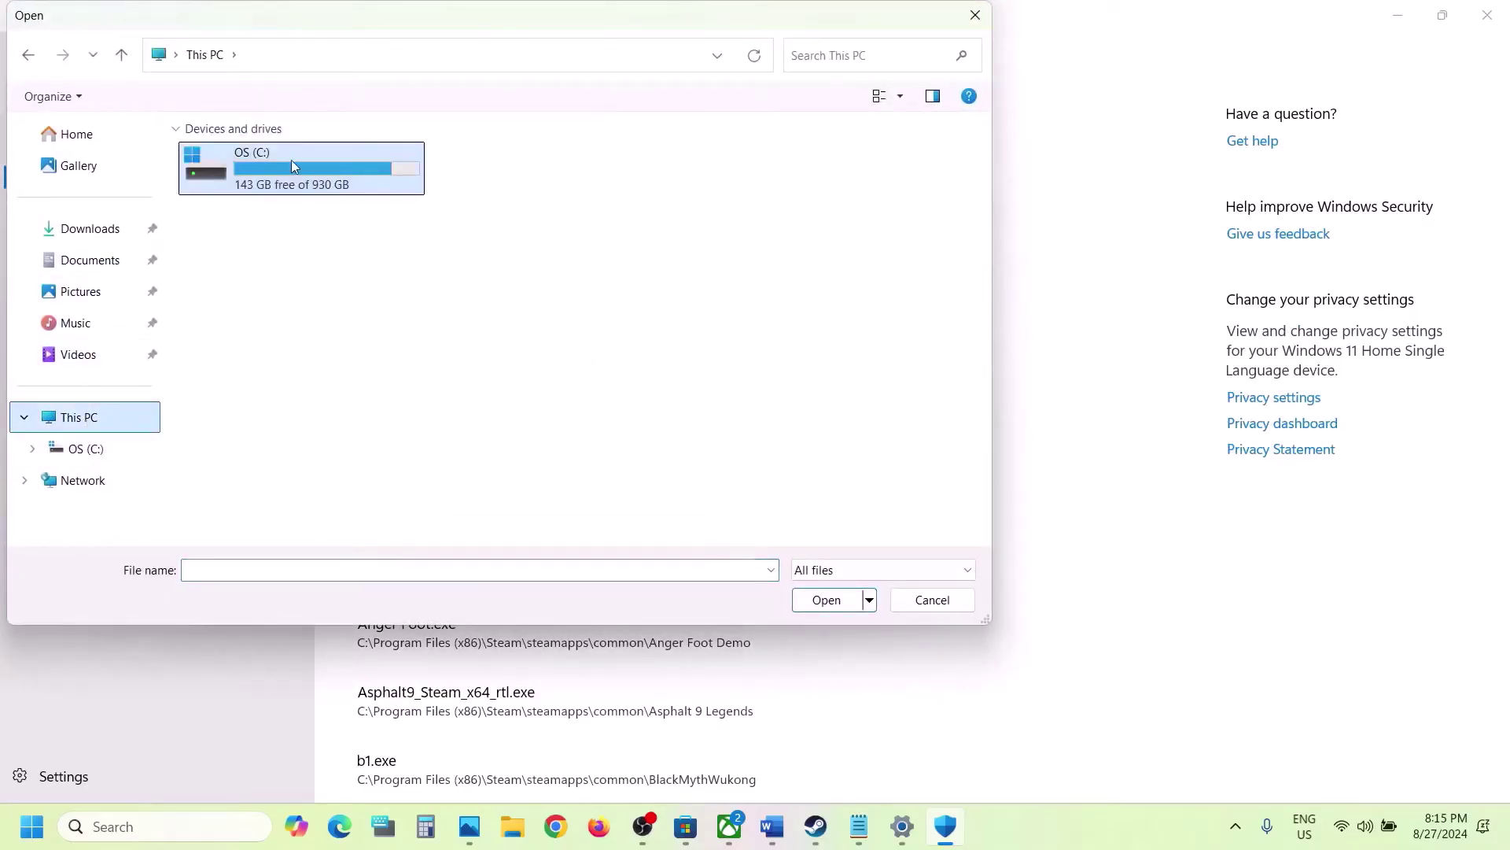
scroll(291, 161, "down", 3)
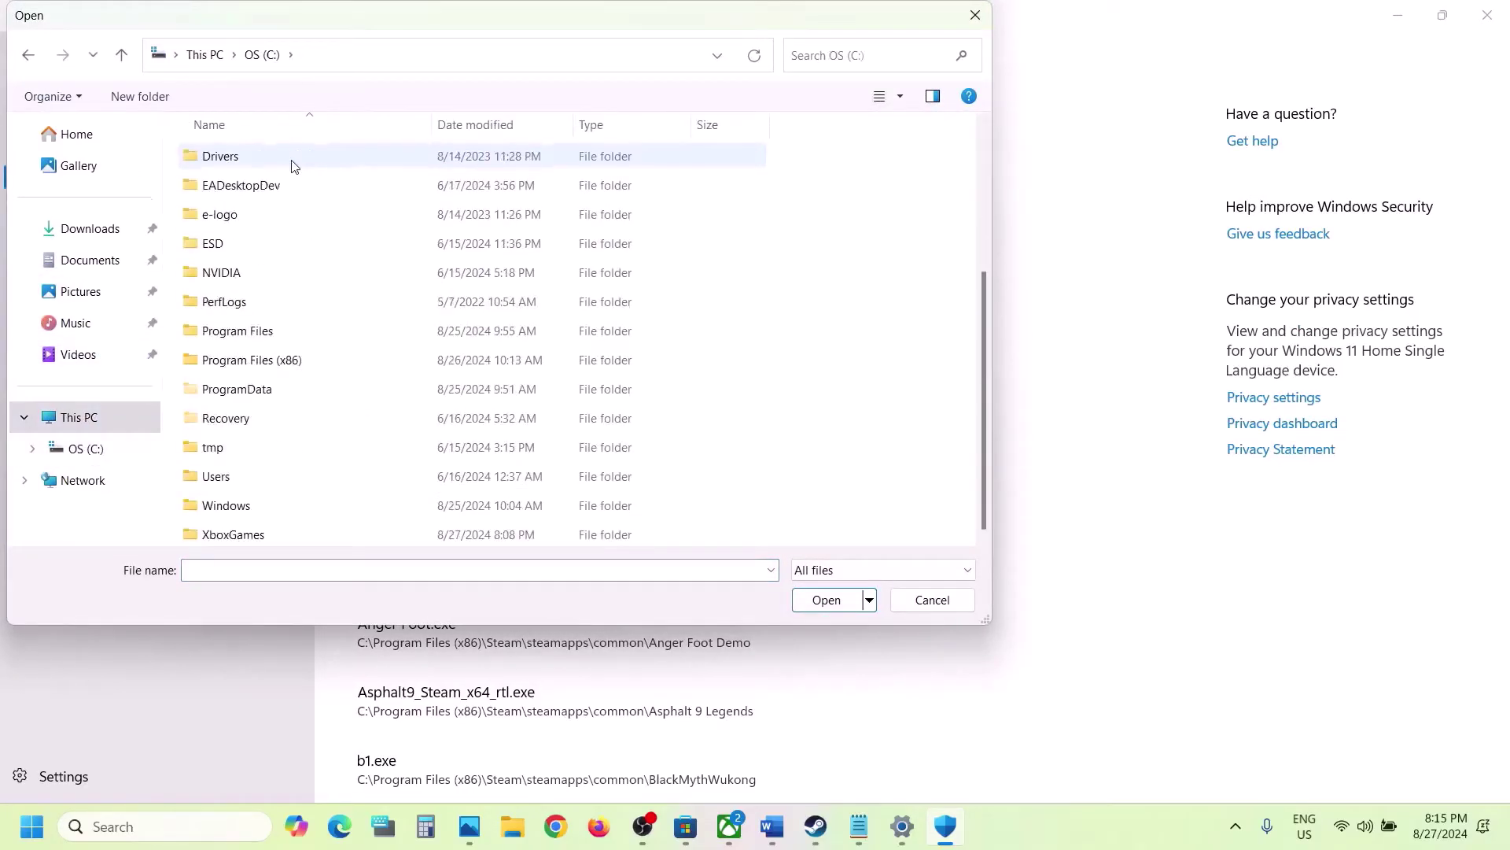
double_click(280, 364)
scroll(280, 359, "down", 10)
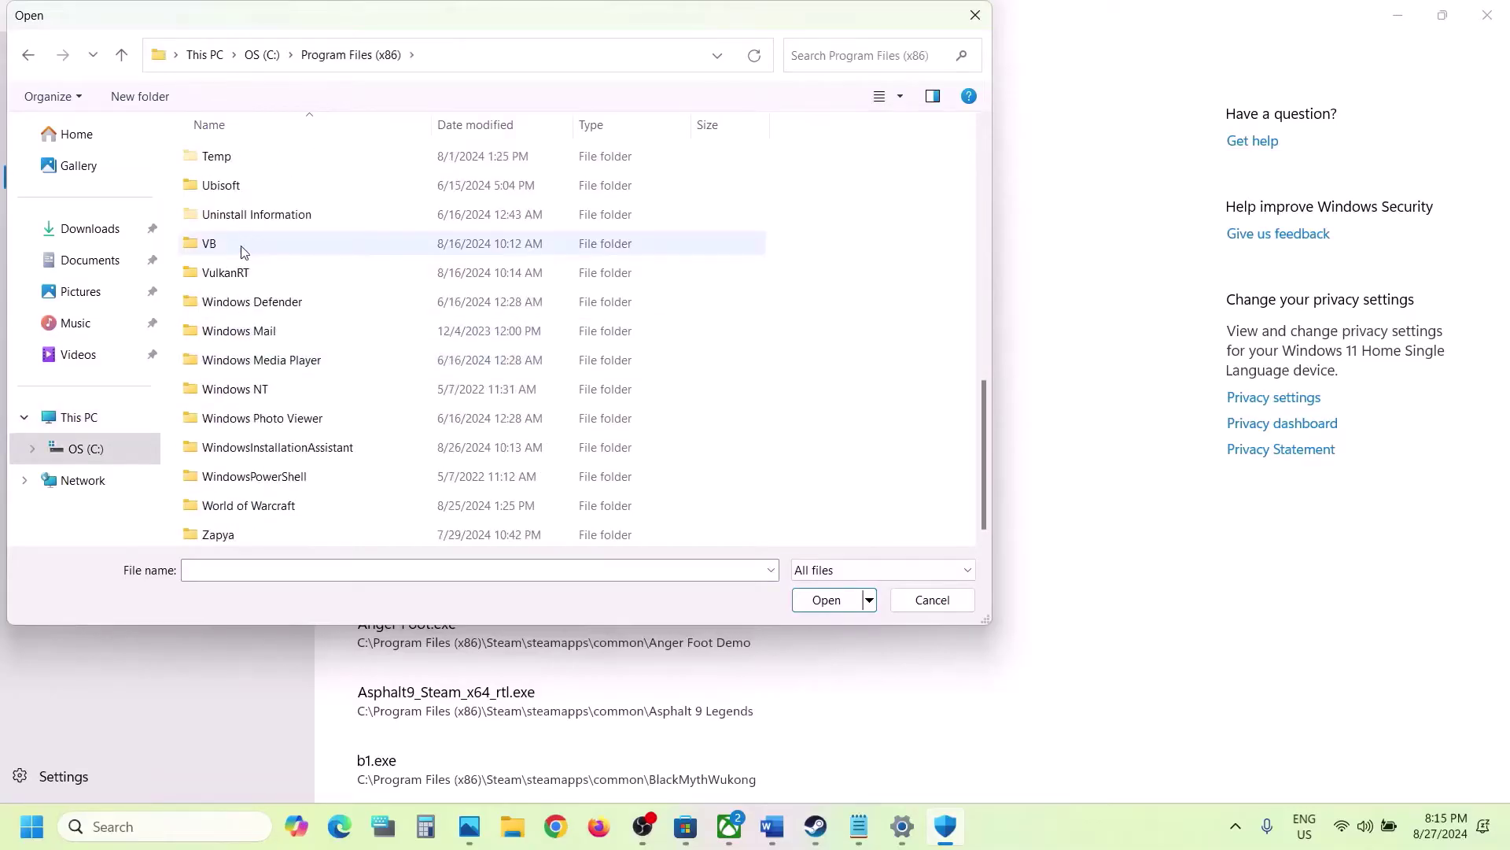
scroll(241, 251, "up", 3)
double_click(229, 387)
scroll(232, 393, "down", 5)
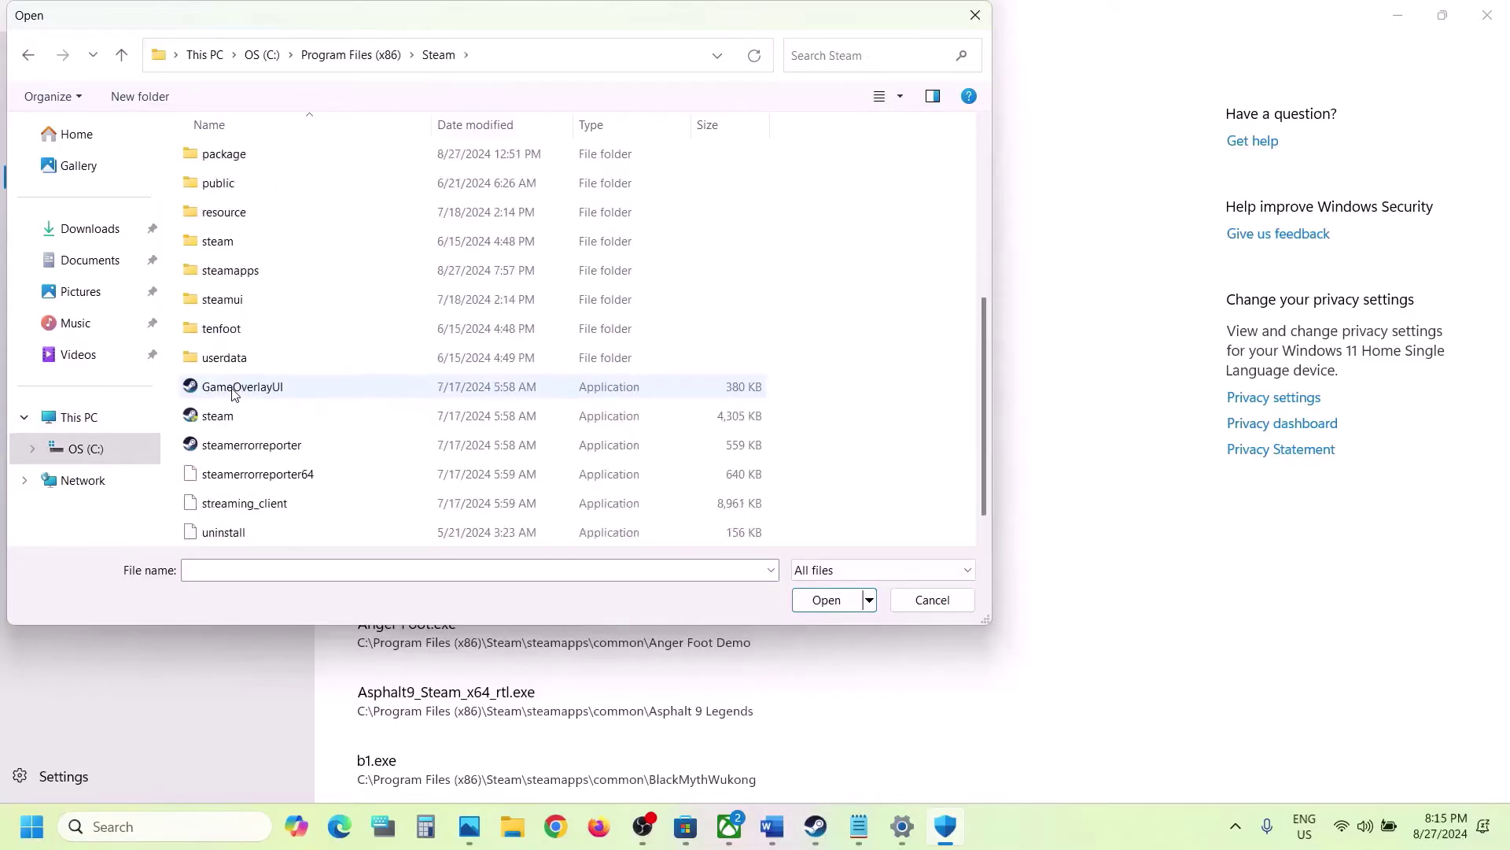
double_click(247, 270)
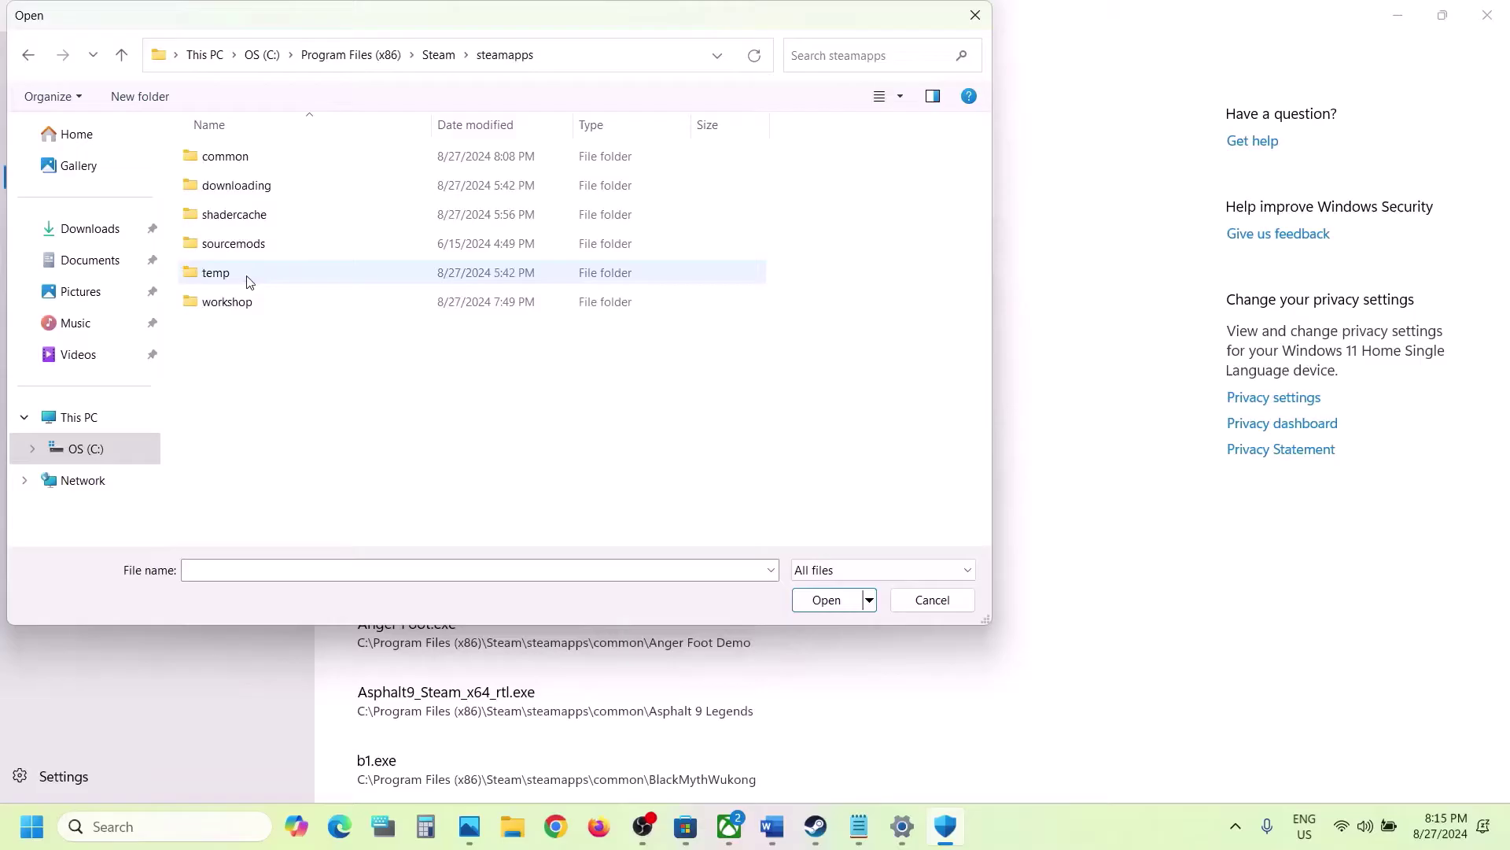
double_click(246, 156)
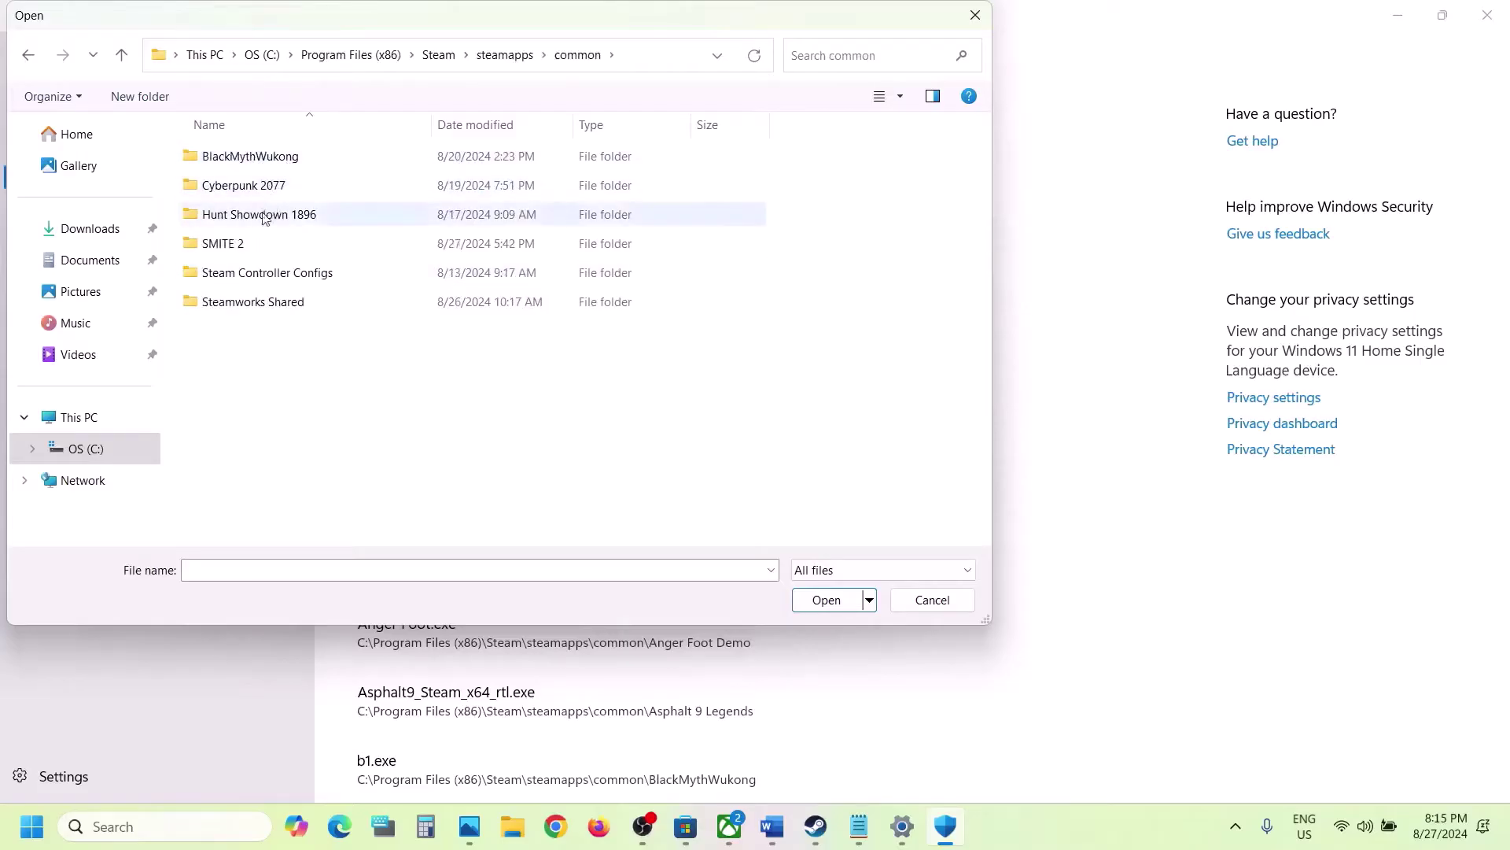
double_click(235, 247)
double_click(246, 156)
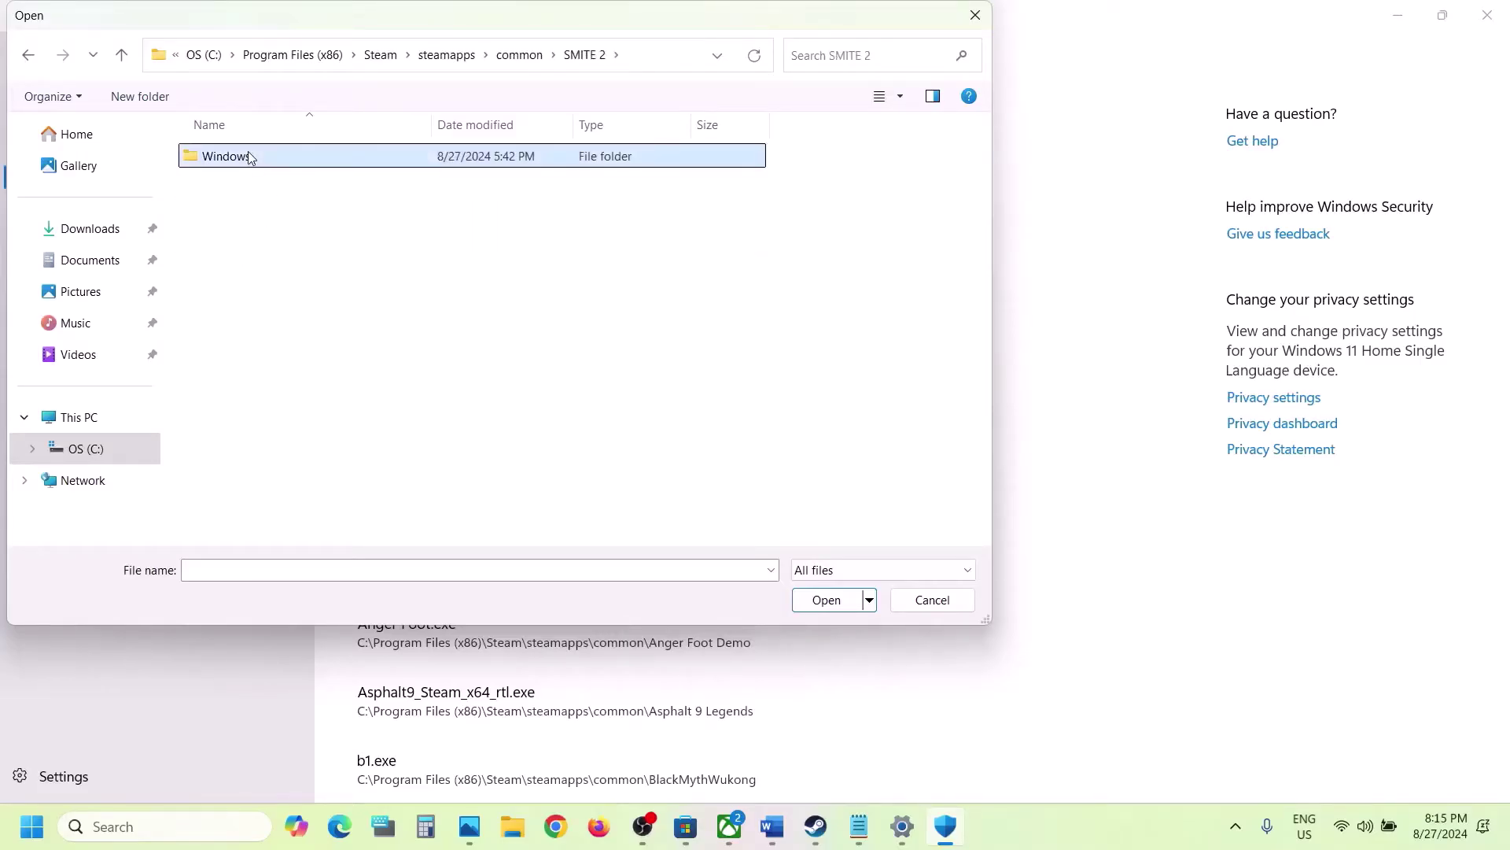
left_click(221, 277)
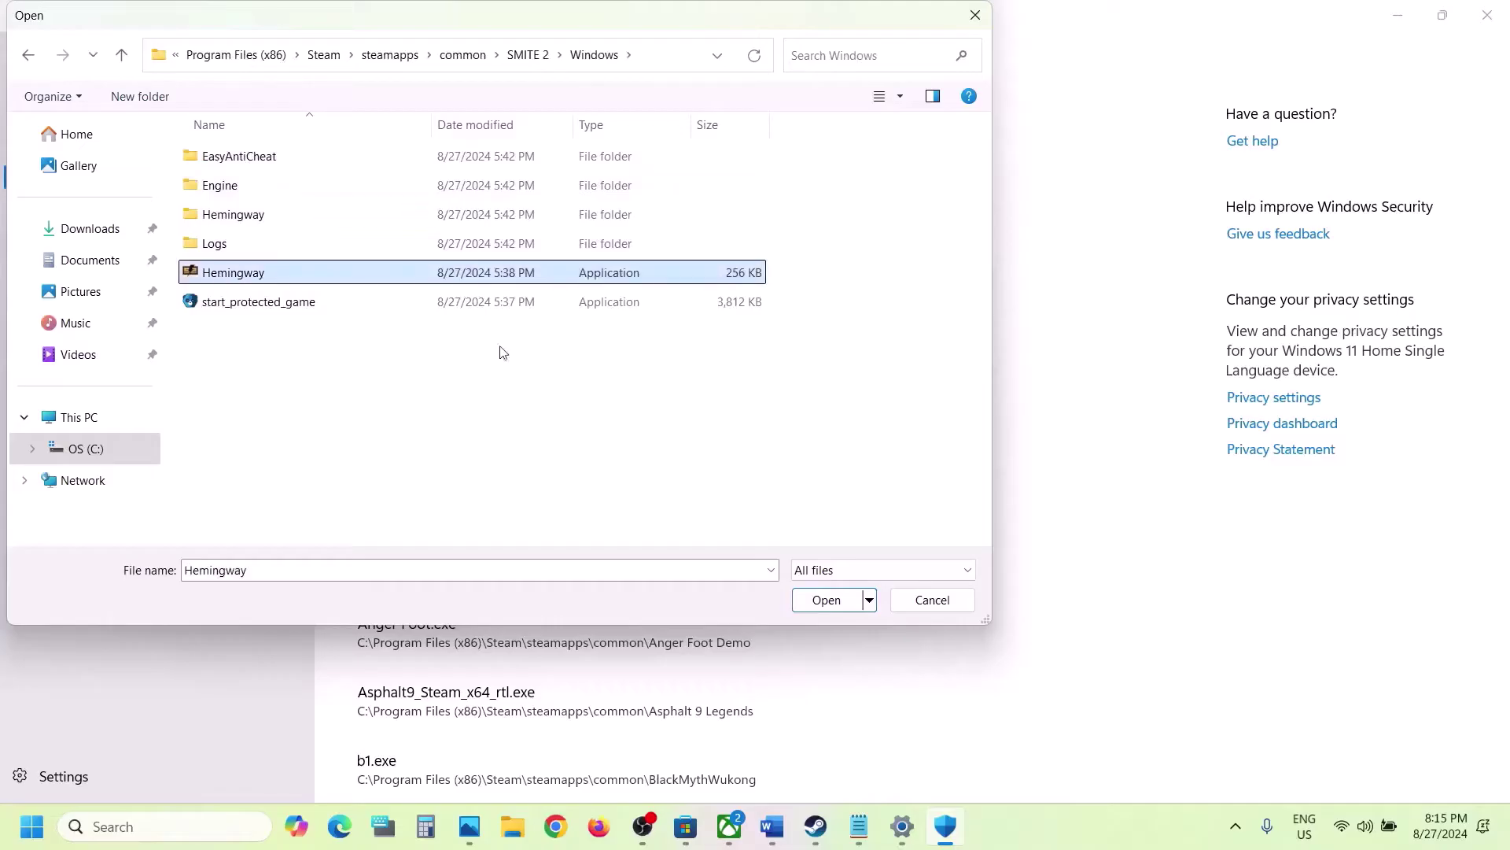
left_click(813, 600)
- Also allow start_protected_game.exe through Controlled folder access
left_click(498, 236)
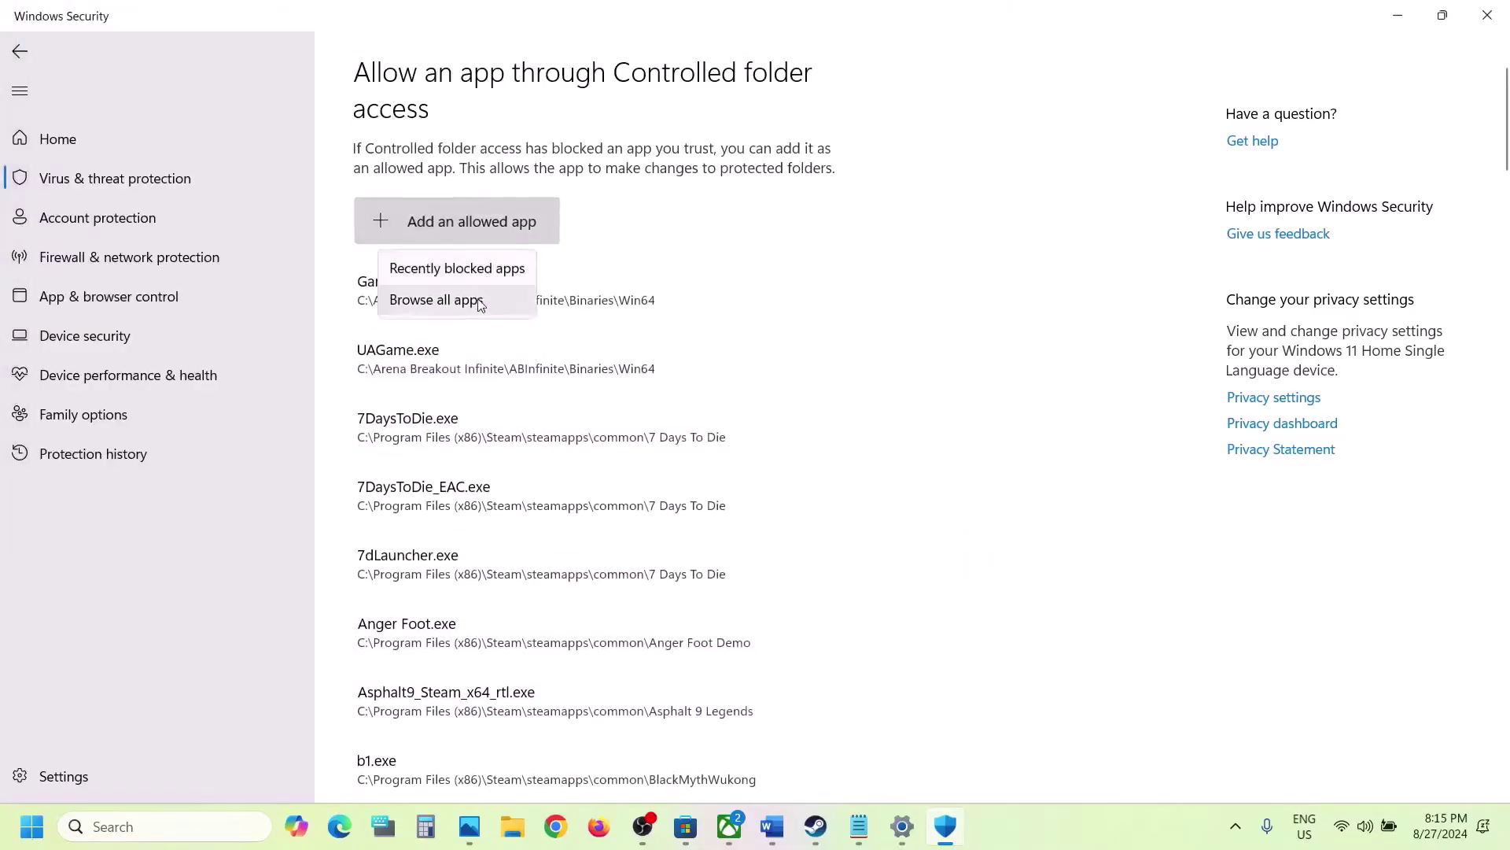
left_click(473, 302)
left_click(252, 309)
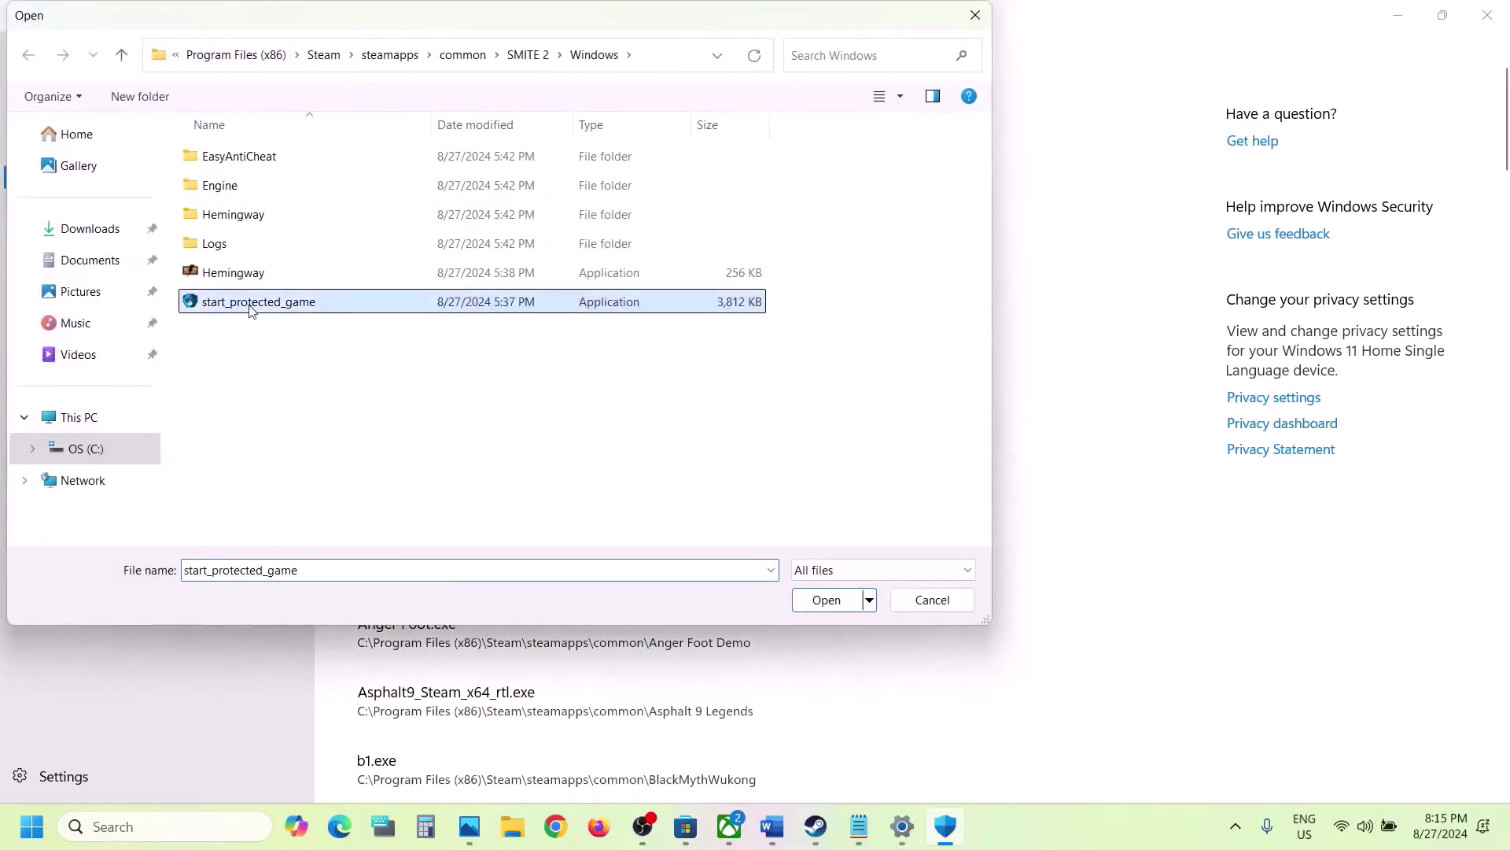
left_click(826, 600)
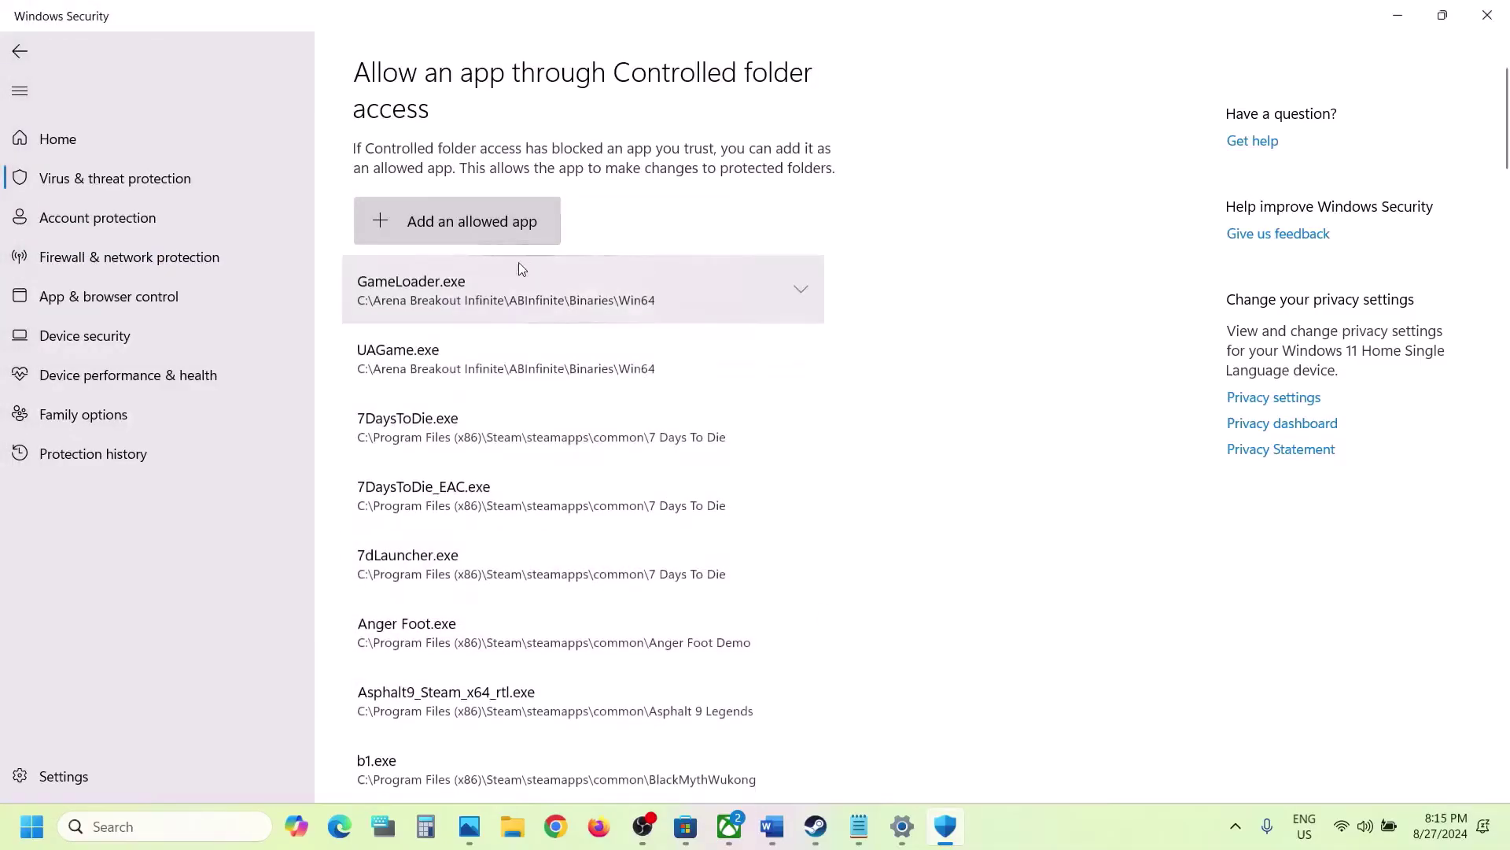
- Allow Hemingway-Win64-Shipping.exe from Hemingway\Binaries\Win64 as well
left_click(465, 234)
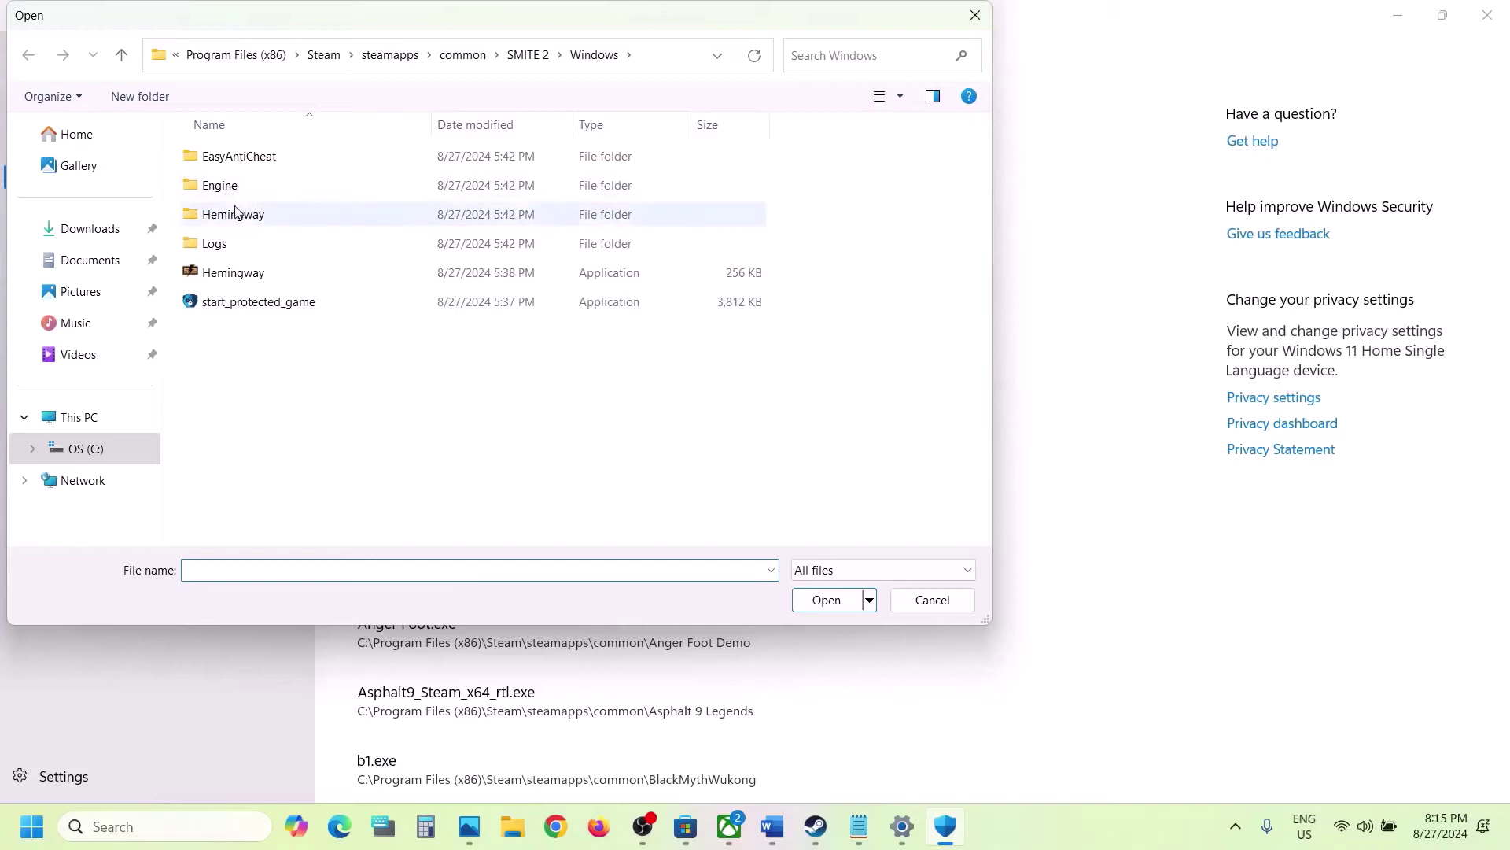
double_click(235, 213)
double_click(224, 156)
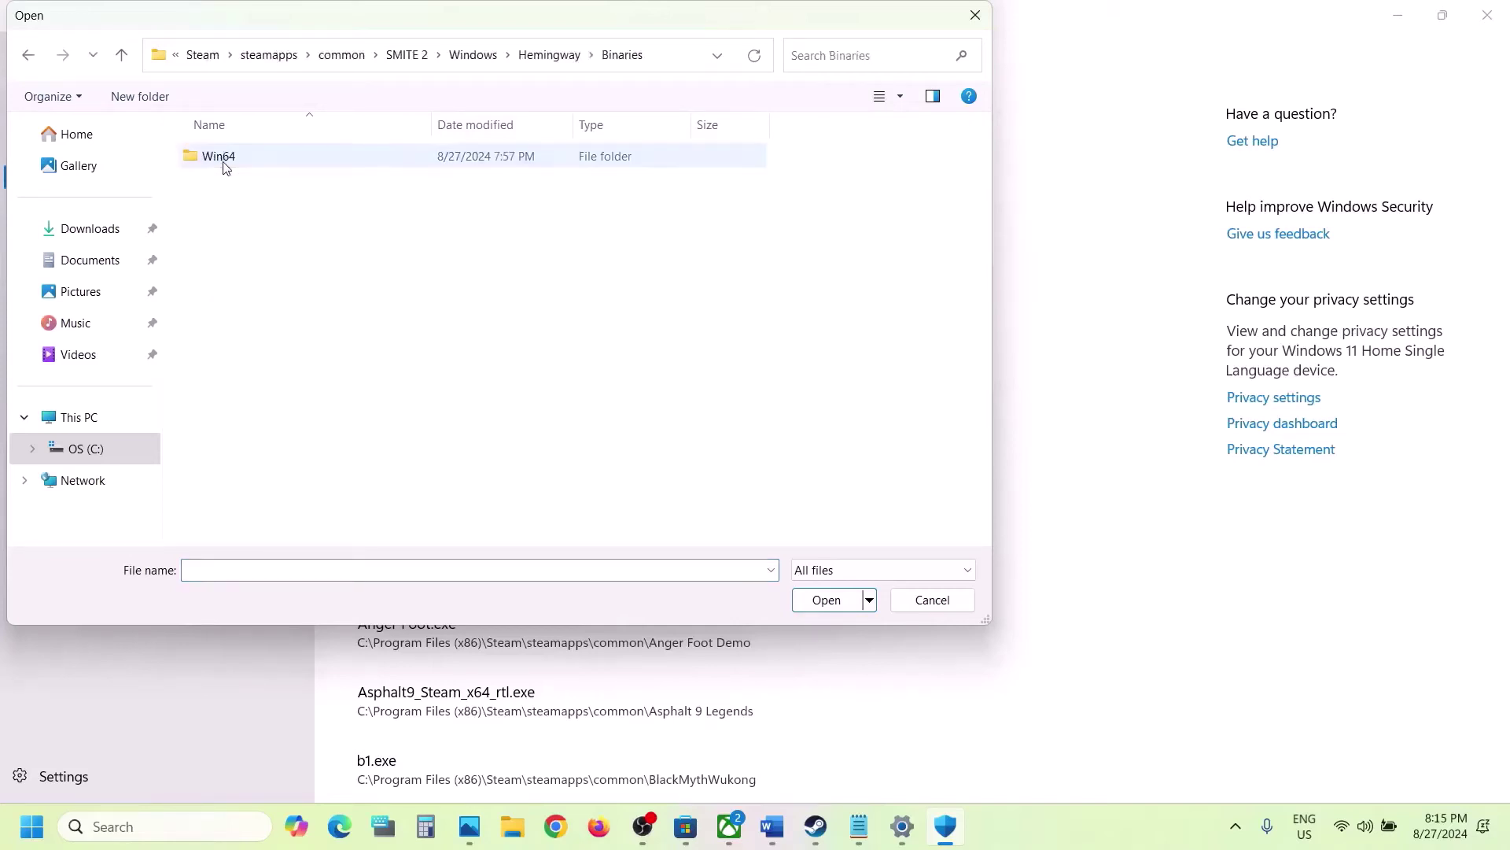
double_click(224, 161)
left_click(233, 187)
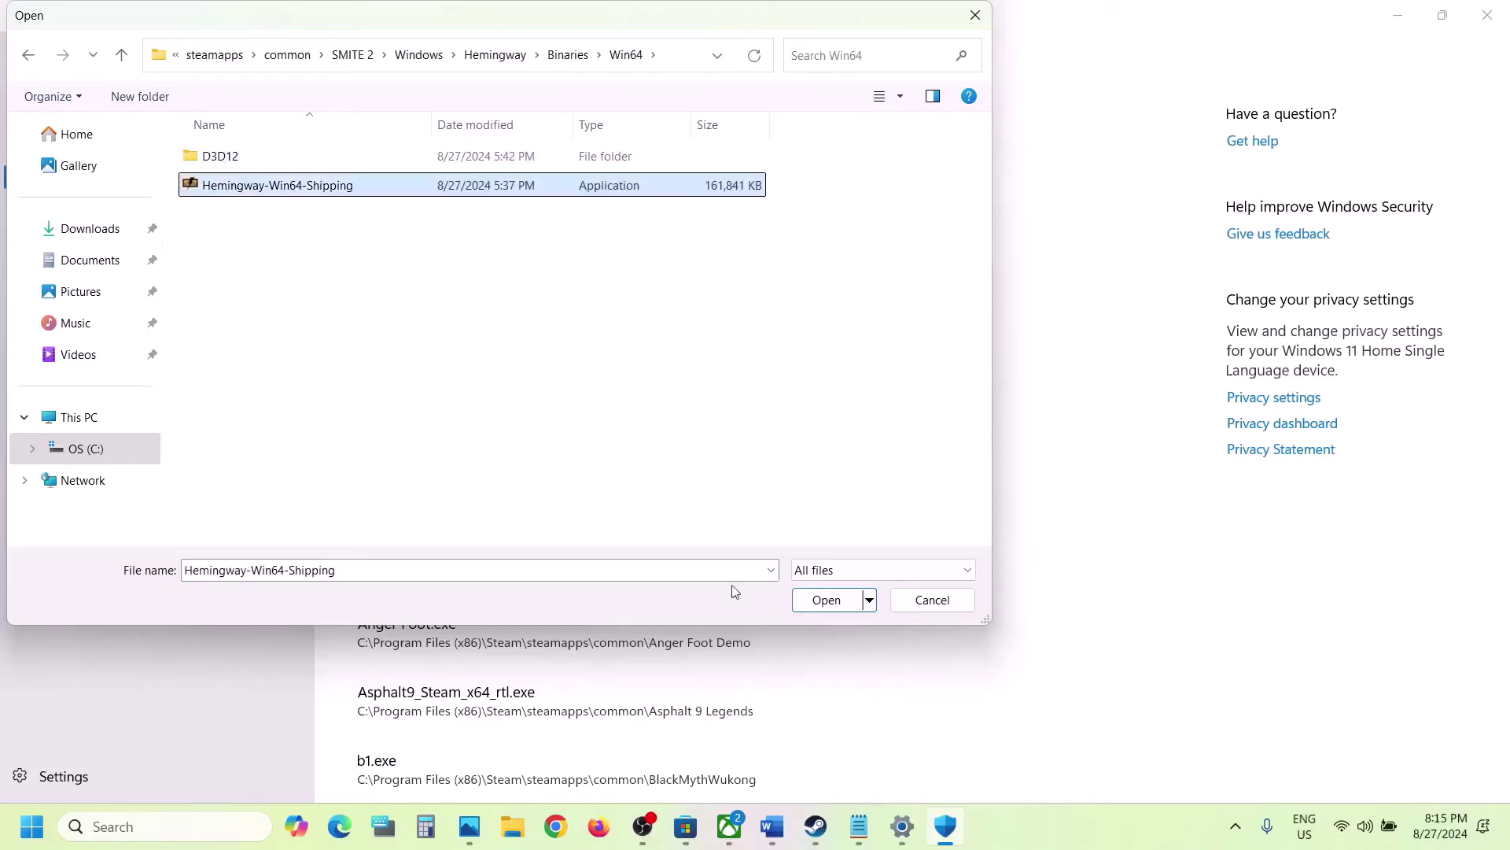
left_click(839, 608)
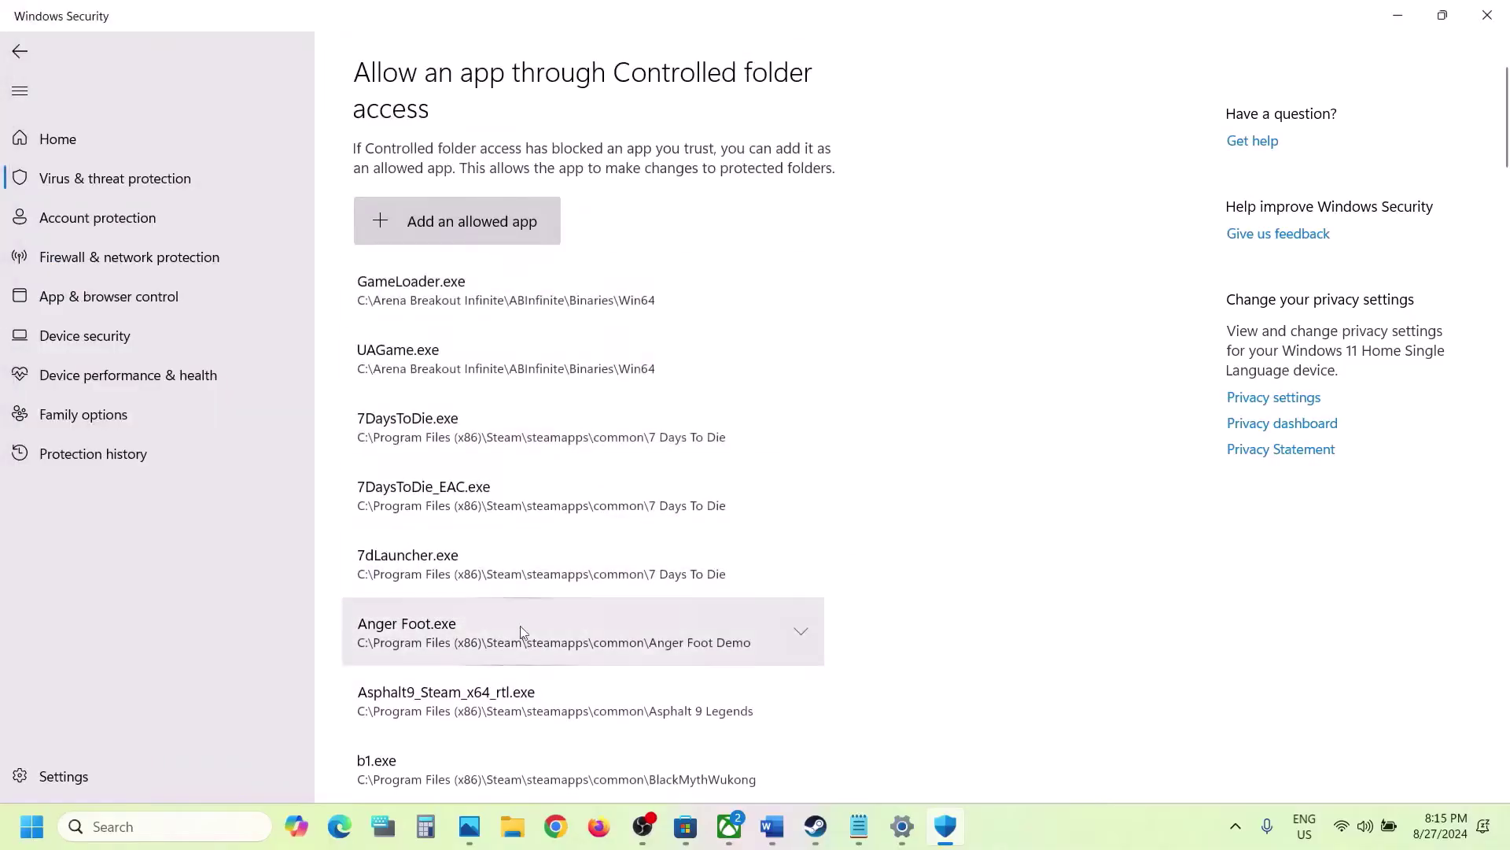
- Open Control Panel by searching 'control' and go to System and Security > Windows Defender Firewall
left_click(120, 827)
type("control")
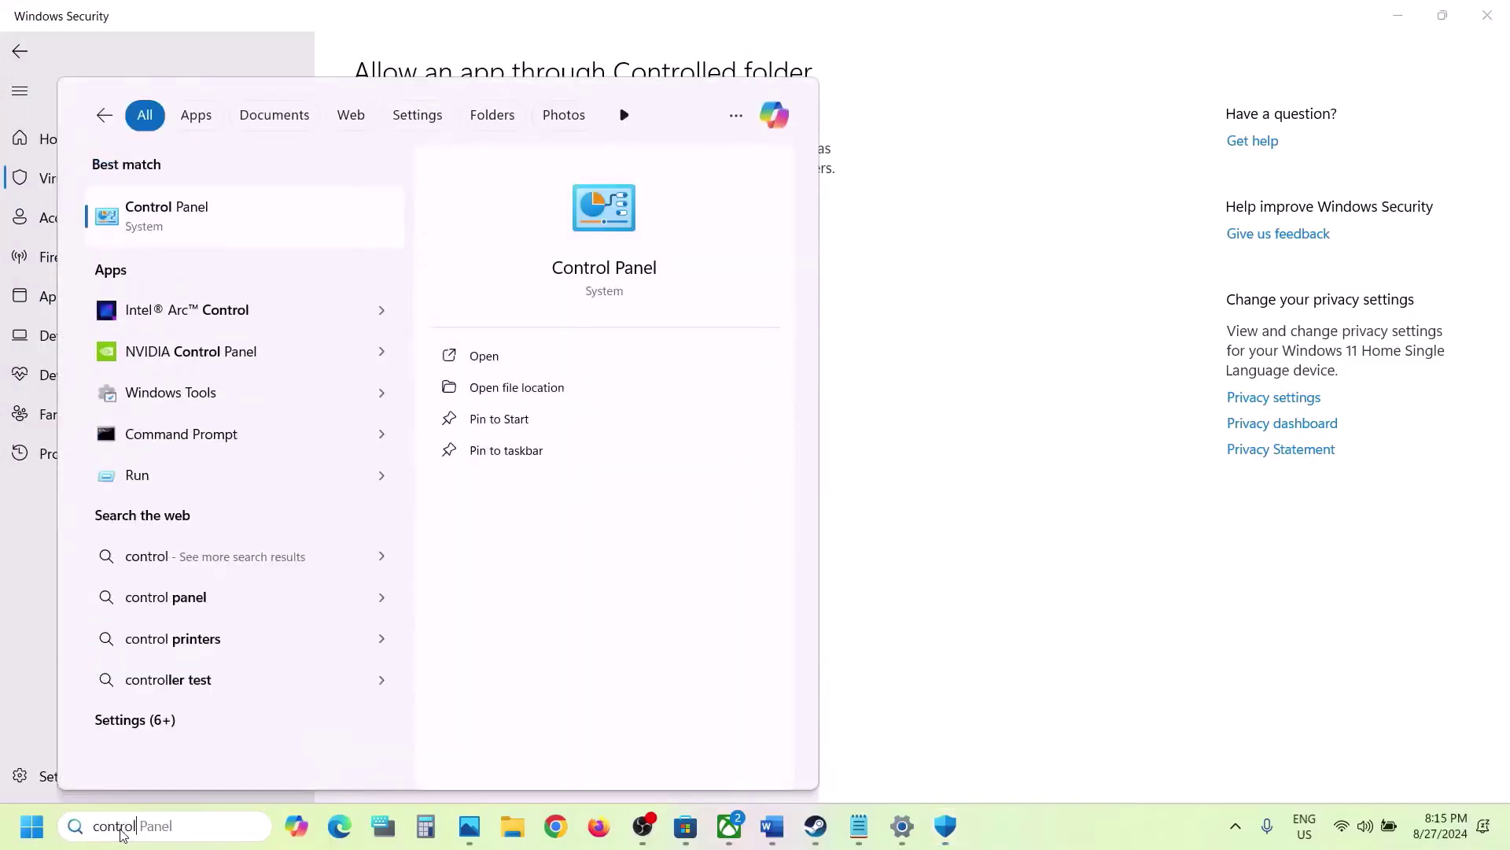
key("Return")
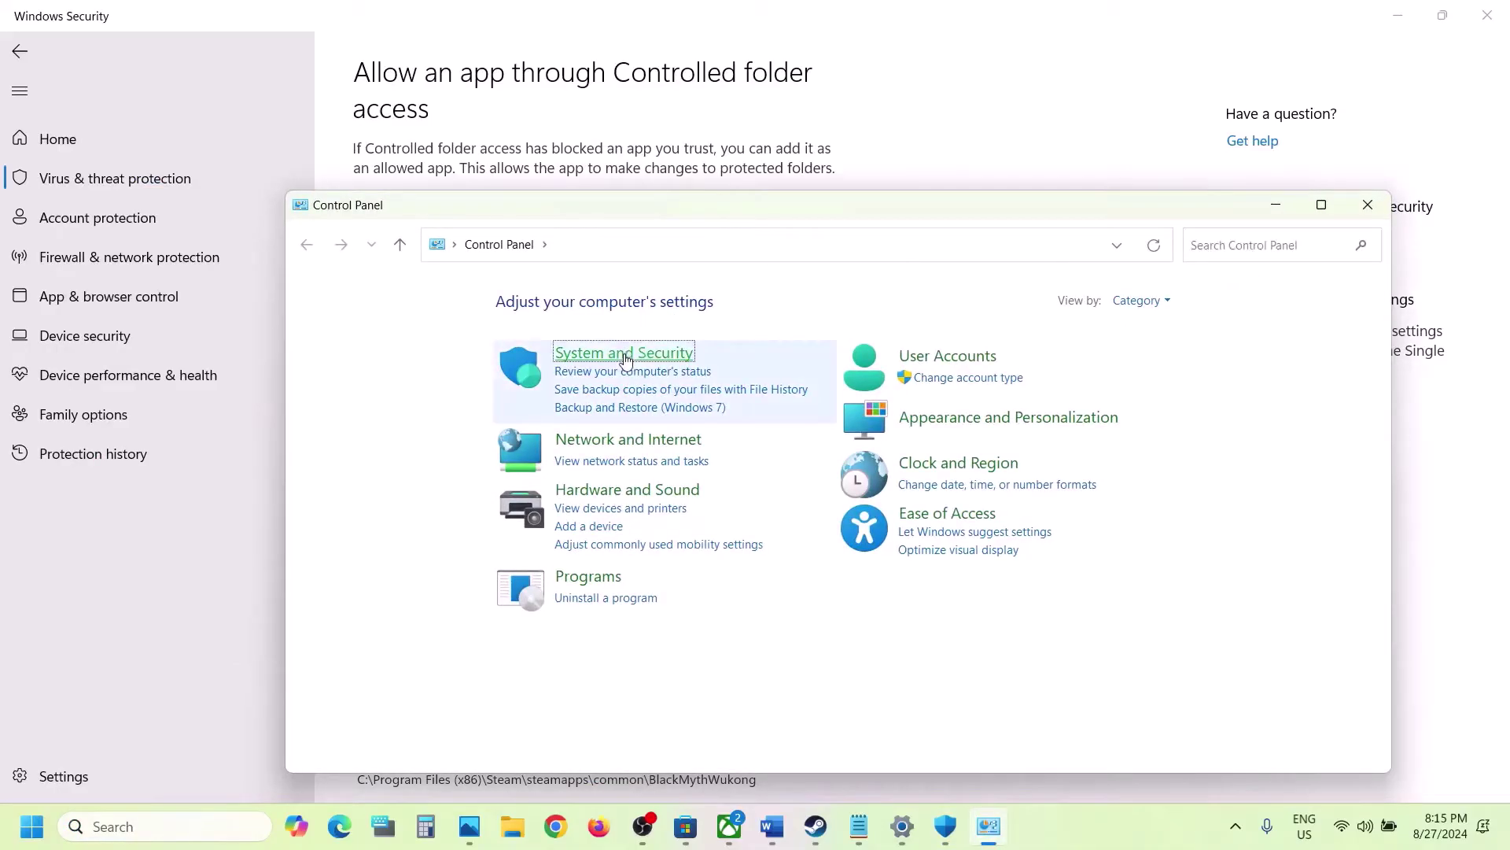
left_click(627, 360)
left_click(637, 367)
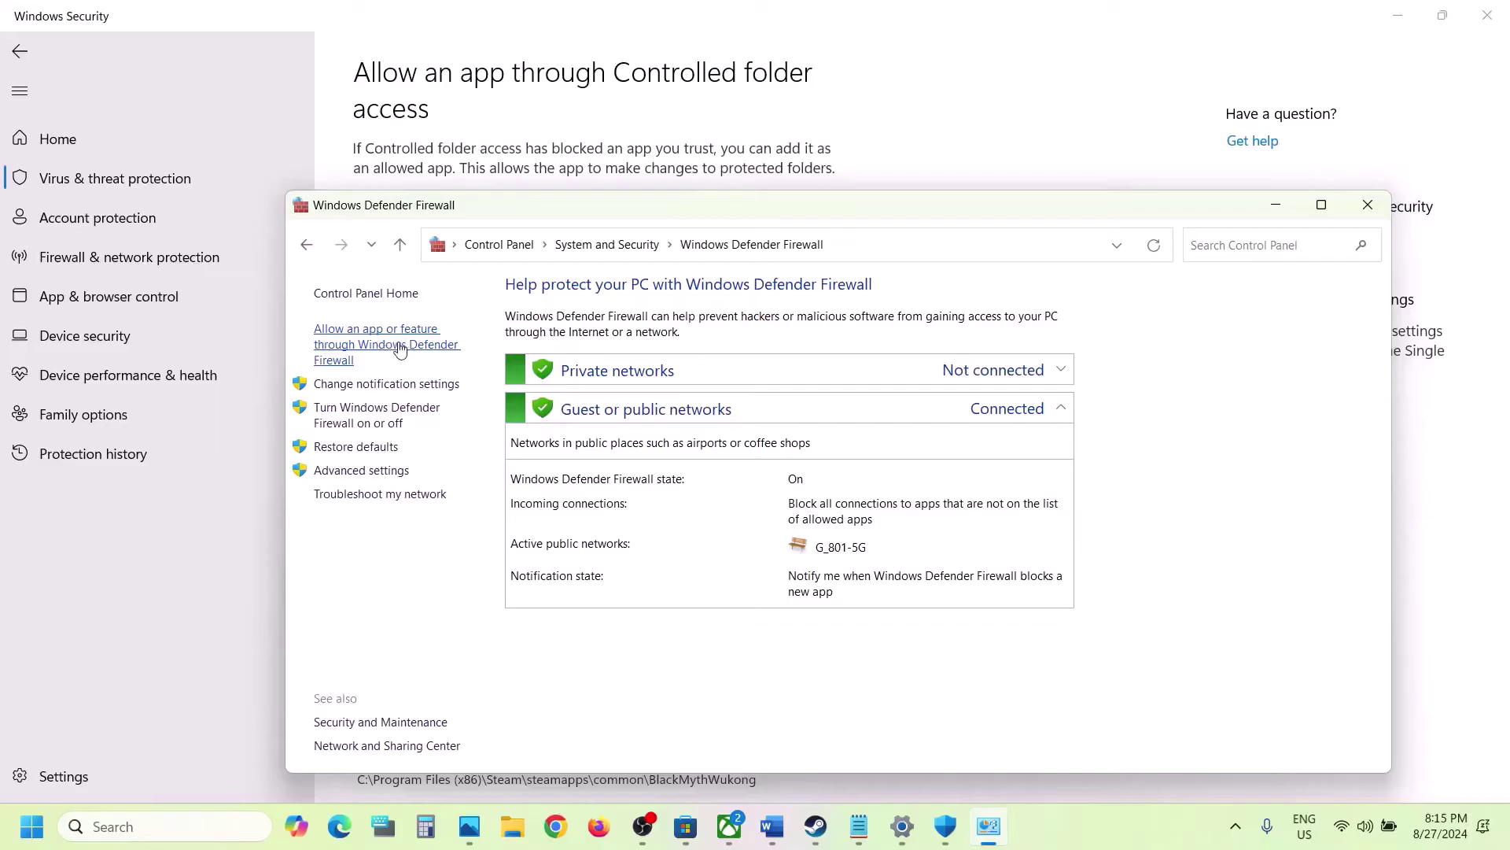
- Unlock the firewall's allowed-apps list with Change settings and begin adding another app
left_click(414, 346)
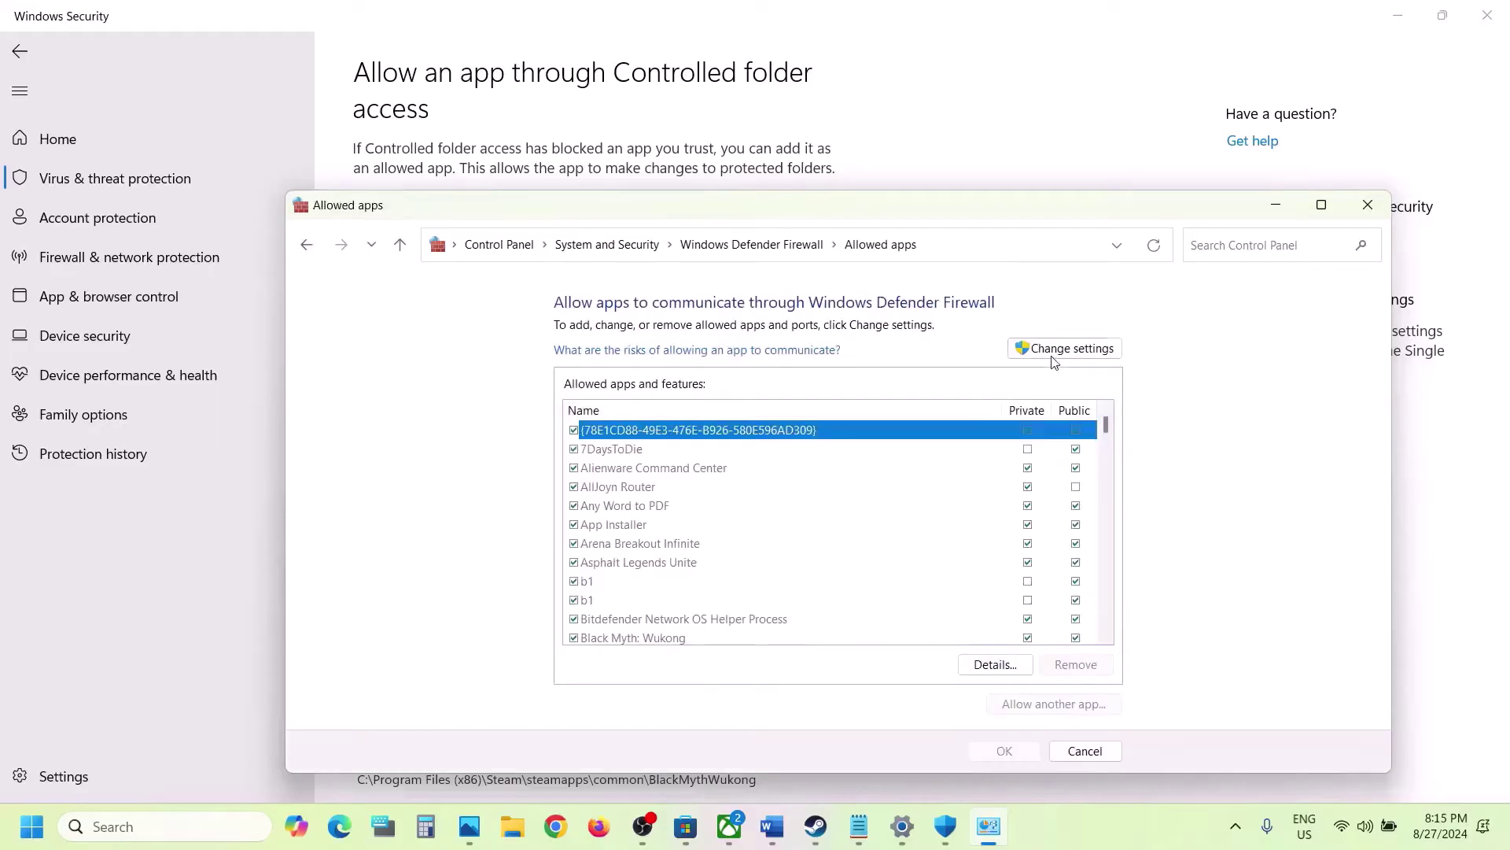
left_click(1098, 349)
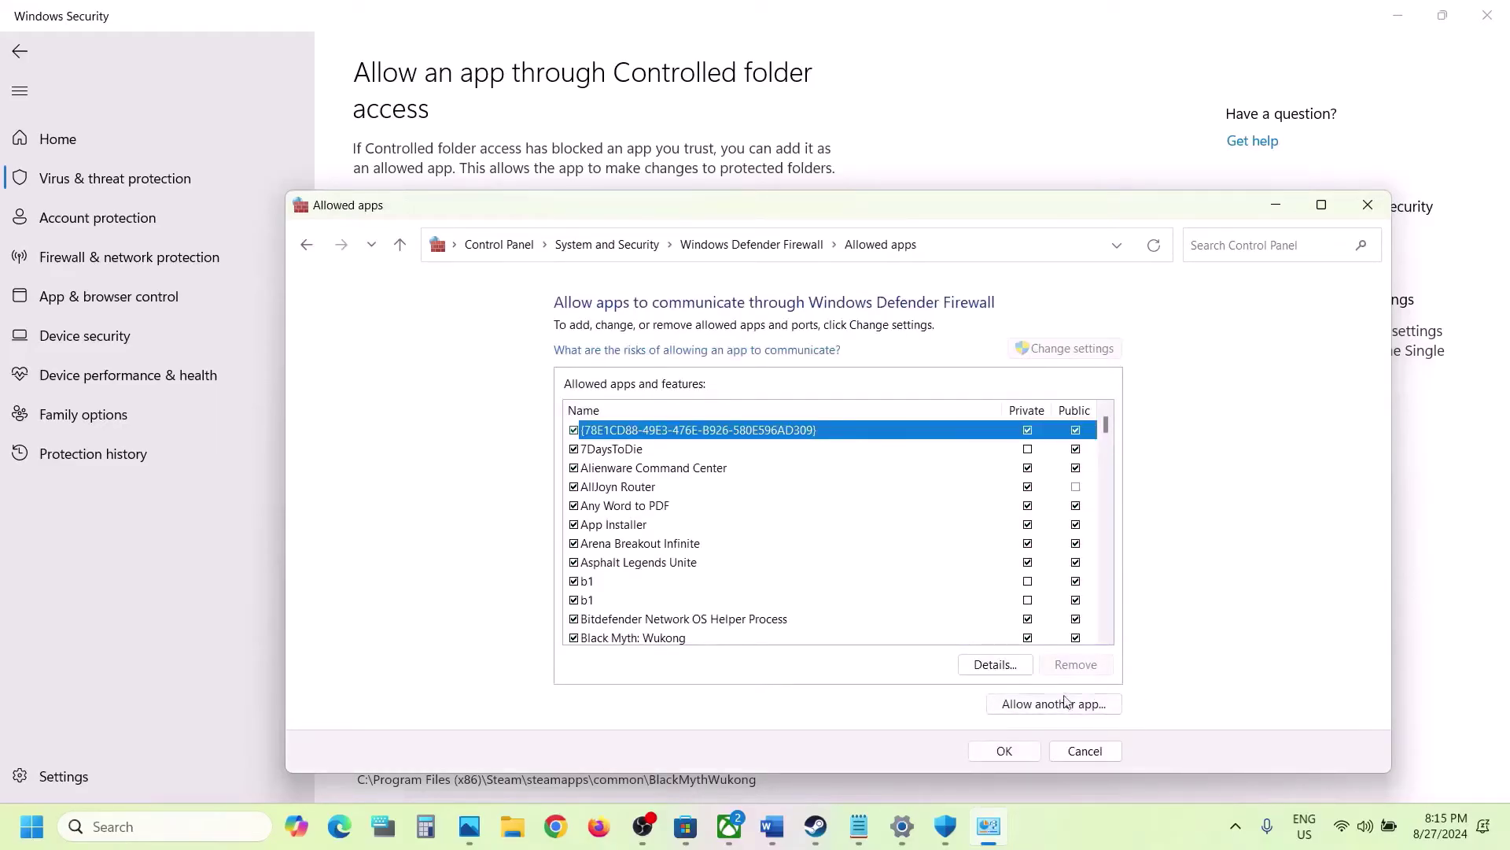
left_click(1062, 704)
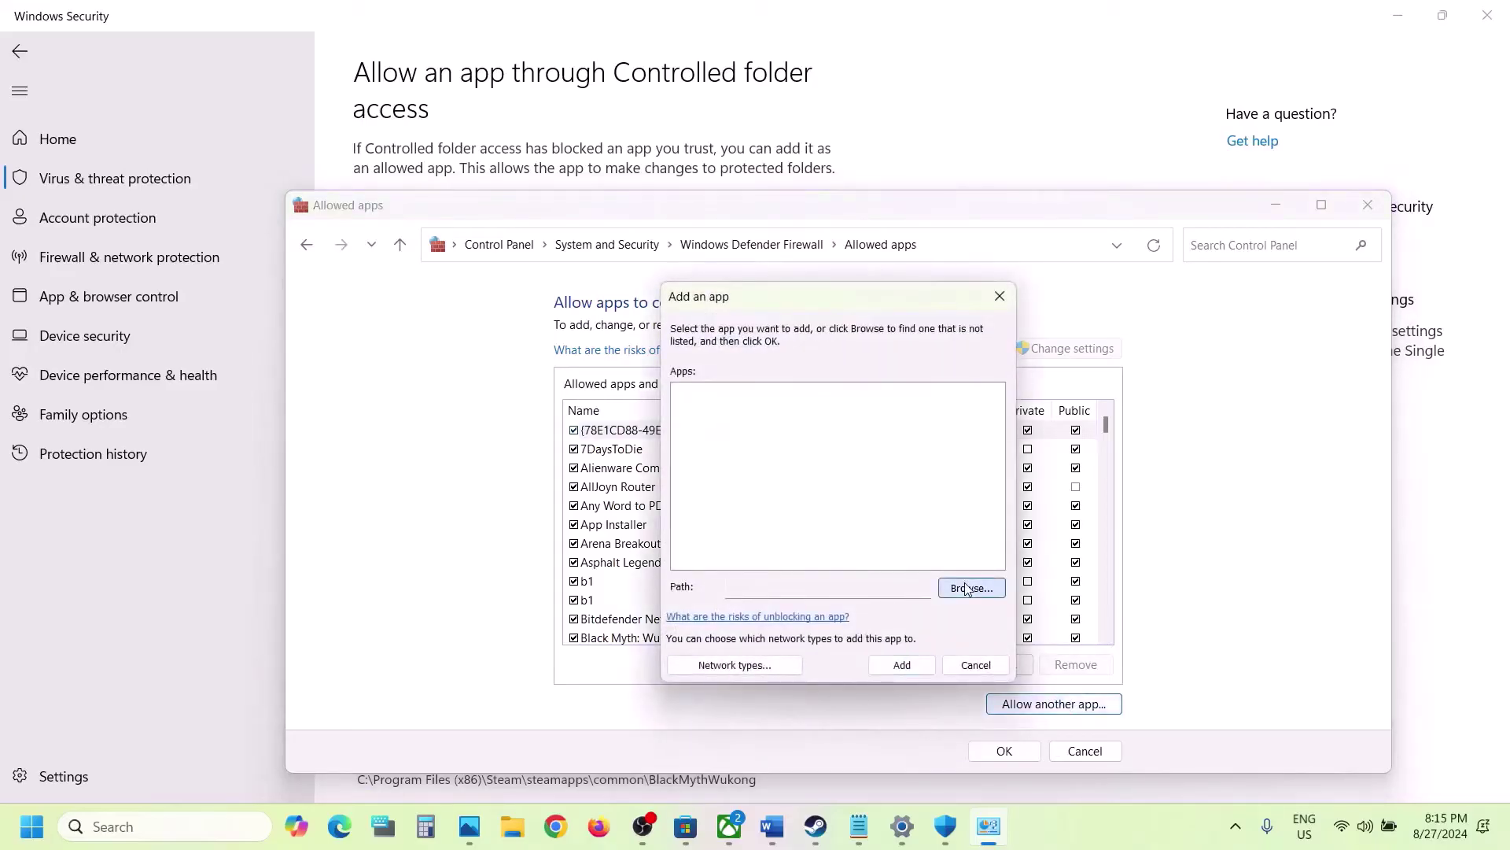
- Browse to C:\Program Files (x86)\Steam\steamapps\common\SMITE 2\Windows for the app to allow
left_click(968, 590)
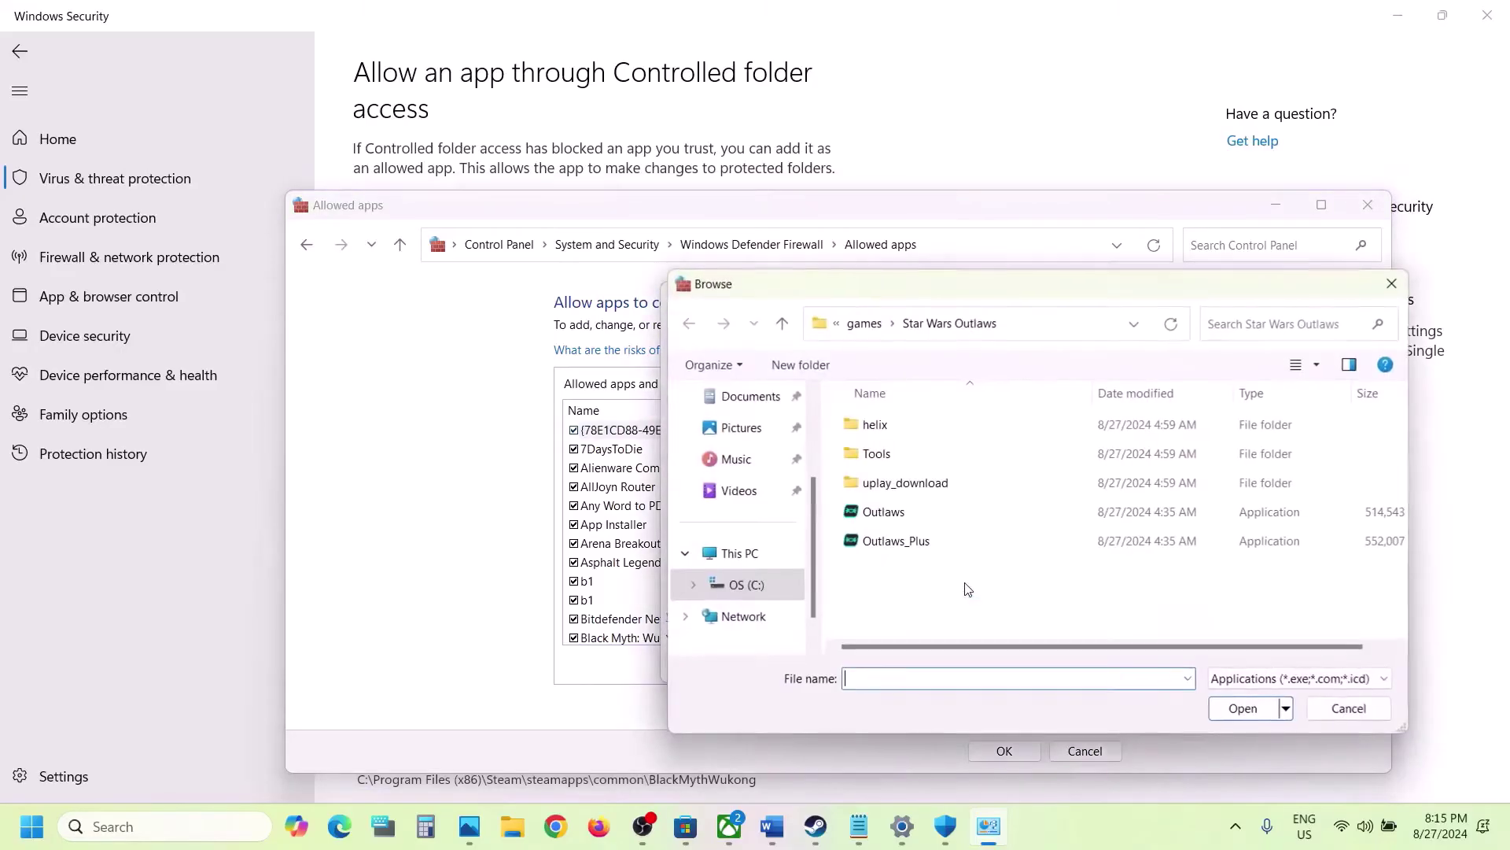
left_click(752, 585)
scroll(978, 509, "down", 2)
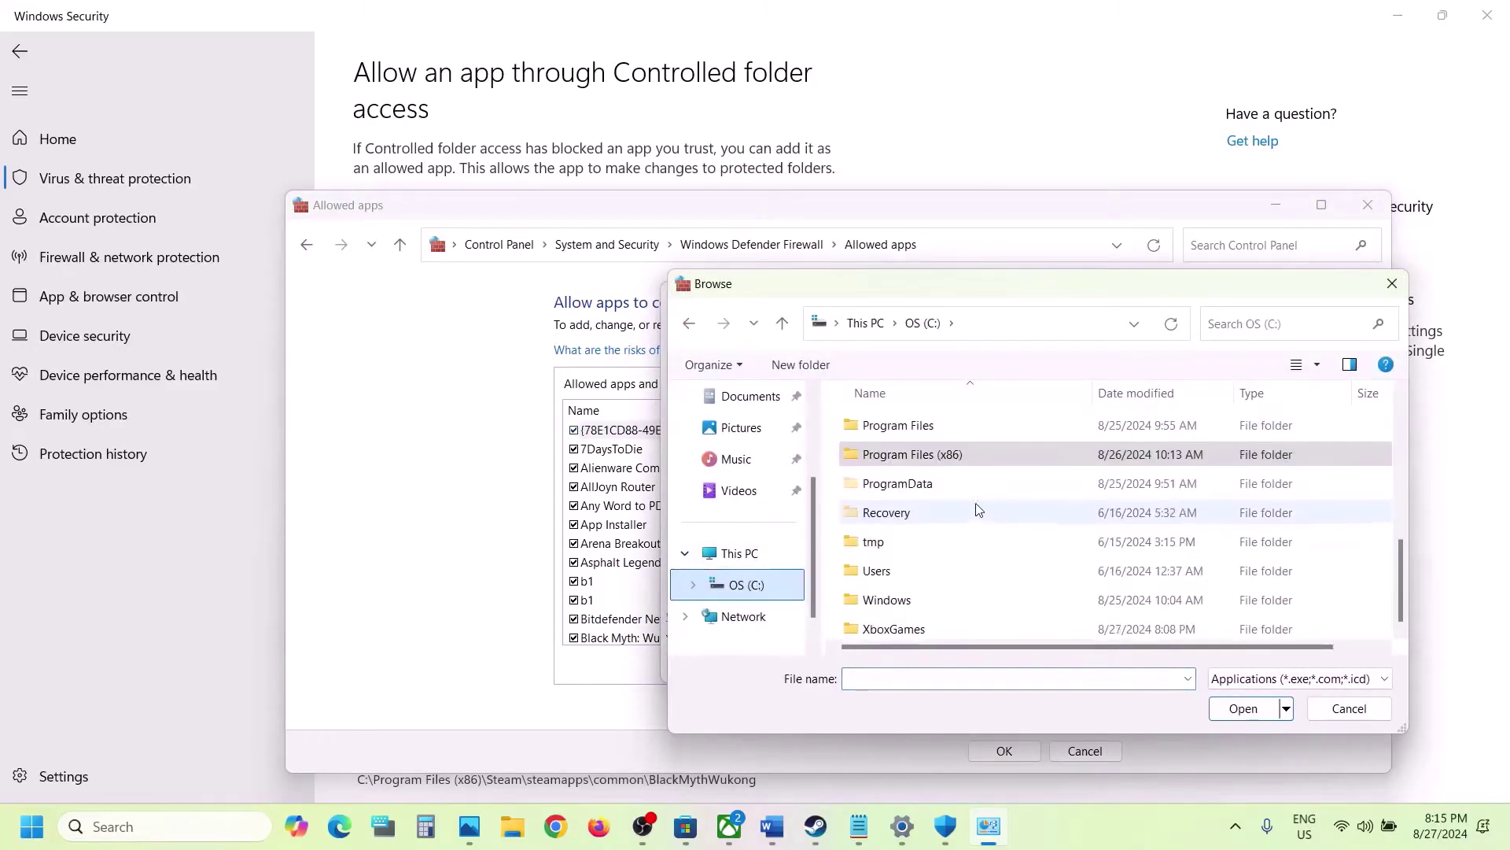
double_click(937, 458)
scroll(952, 504, "down", 5)
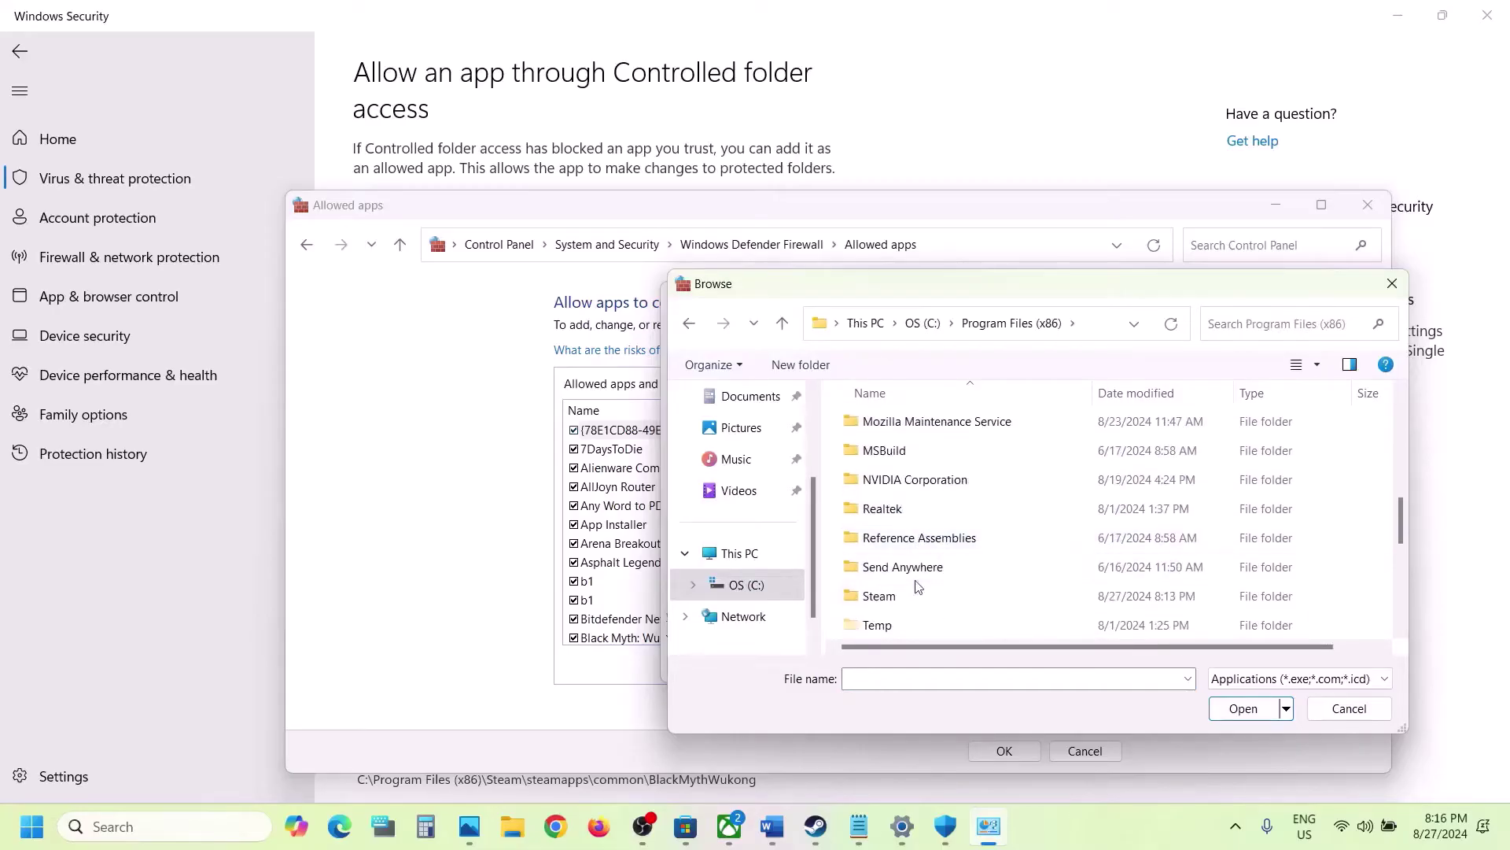
double_click(905, 594)
scroll(905, 582, "down", 3)
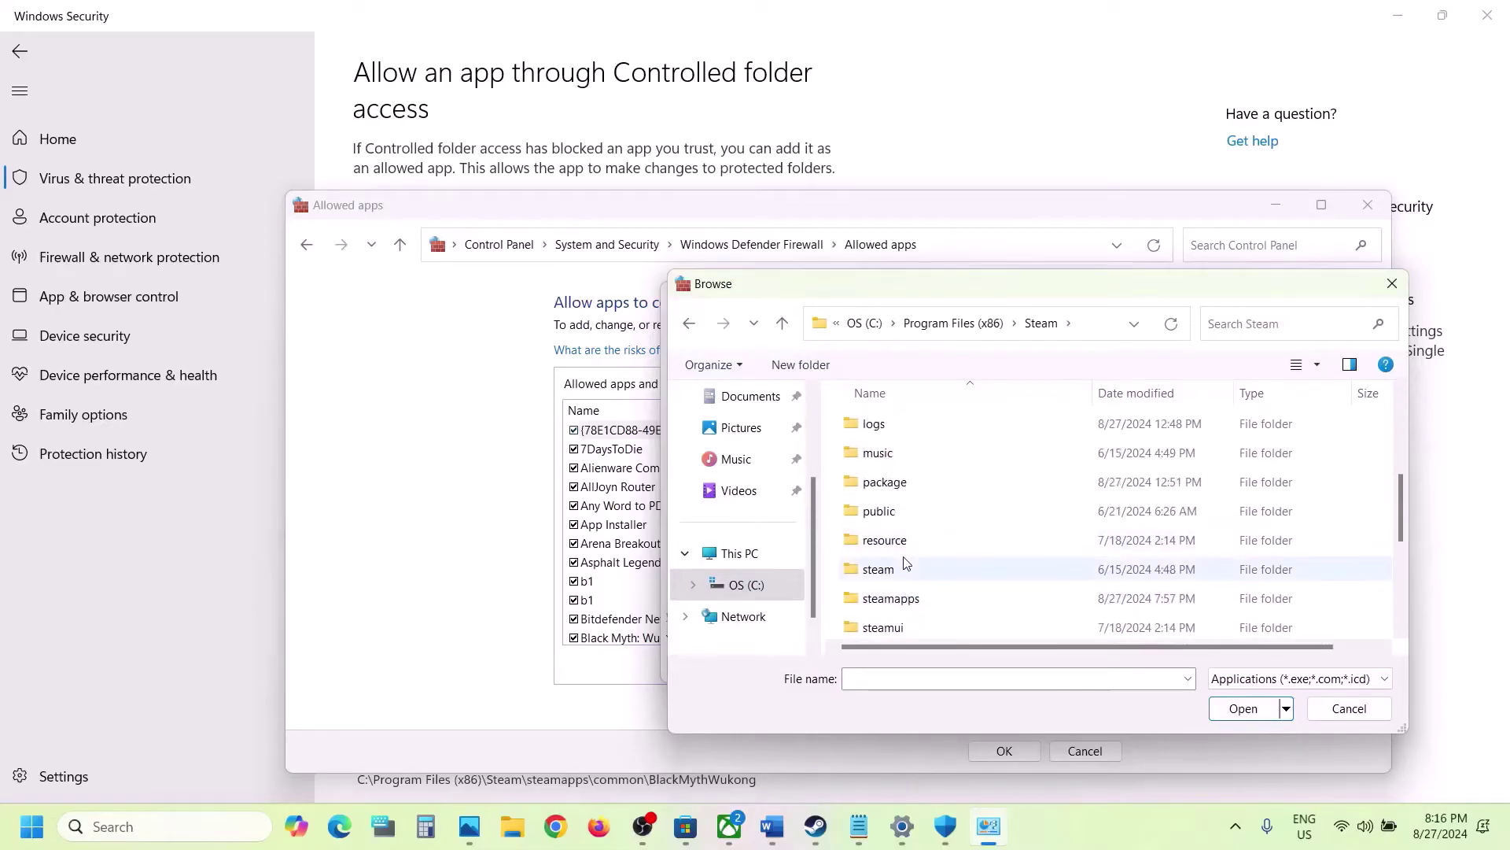
double_click(908, 599)
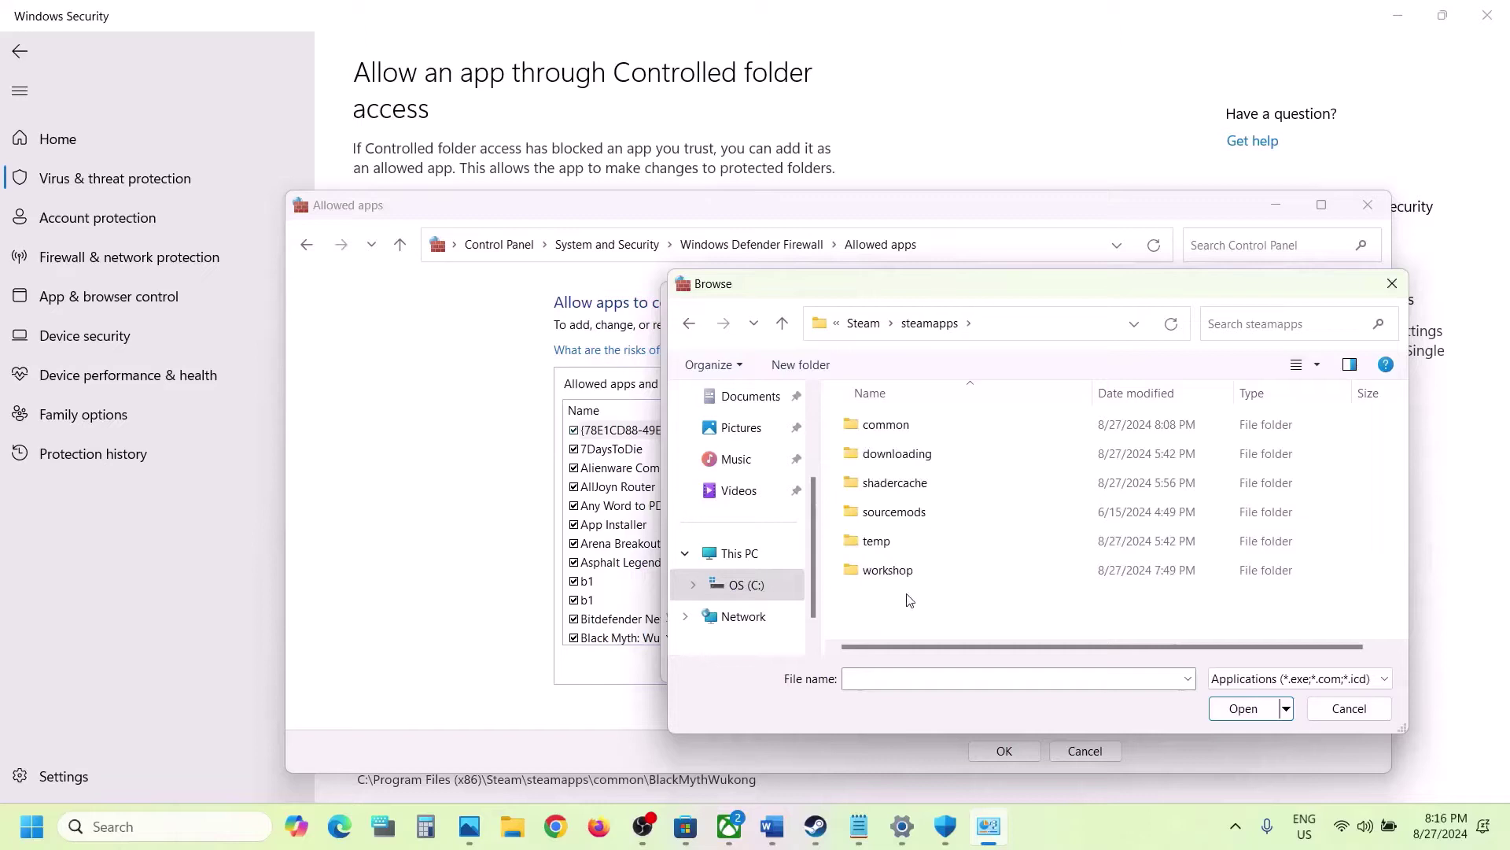
double_click(899, 424)
left_click(893, 514)
double_click(893, 513)
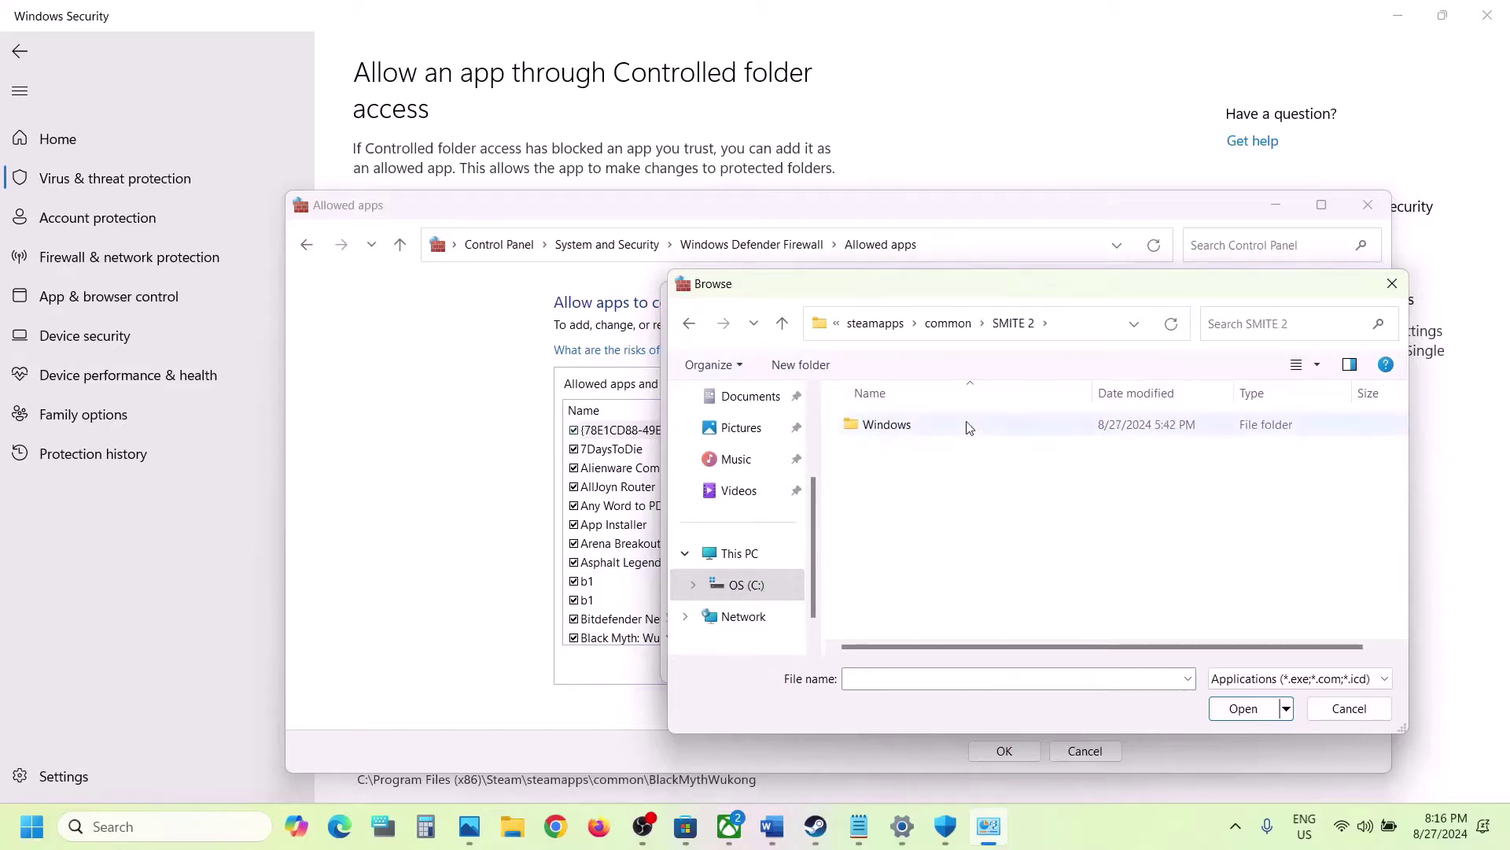
double_click(922, 425)
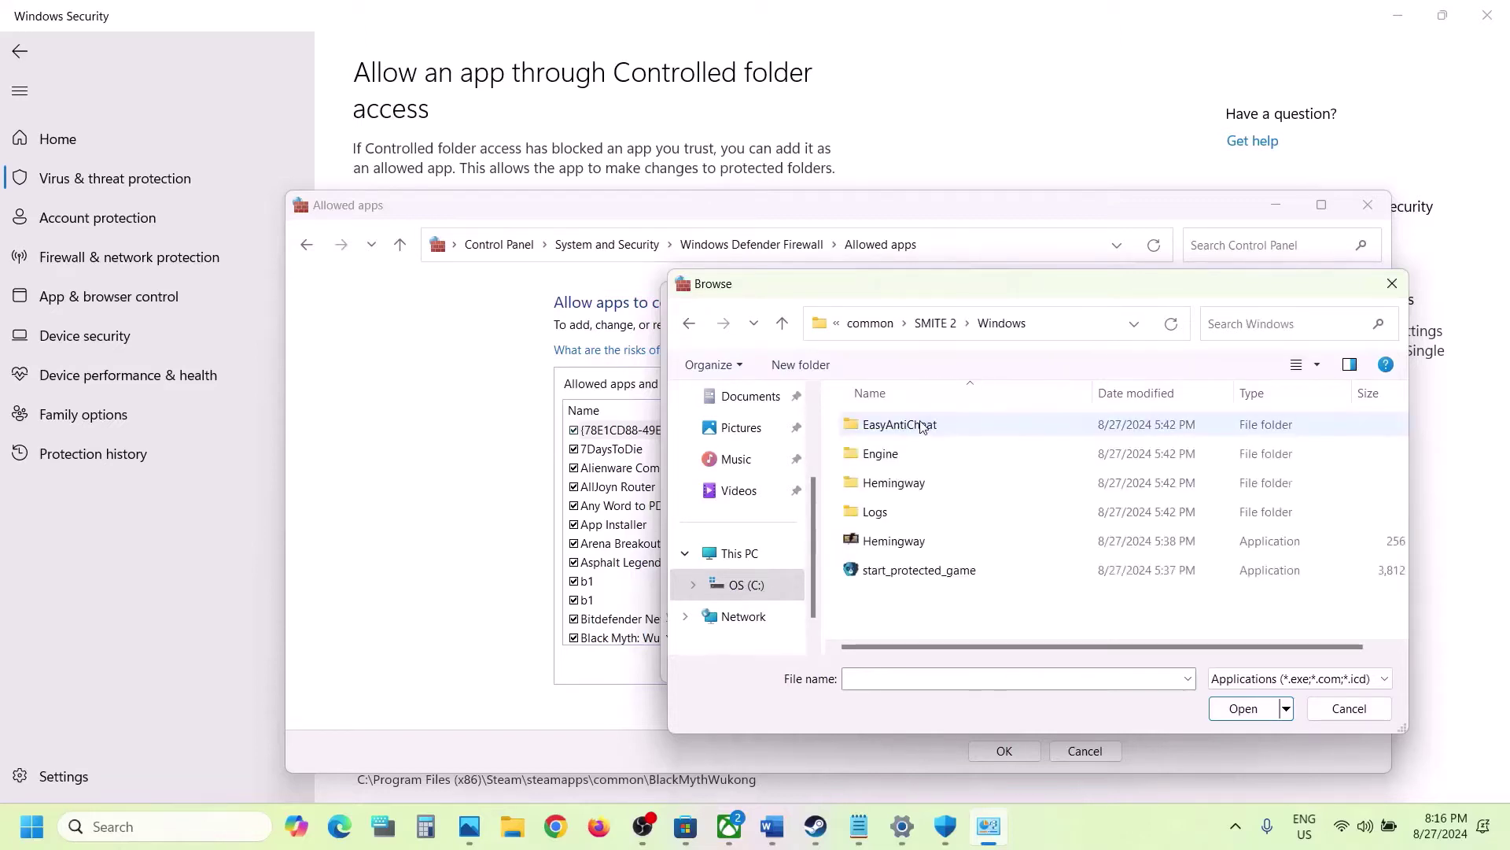
- Try adding Hemingway to the firewall exceptions and dismiss the already-listed error
left_click(919, 543)
left_click(1247, 708)
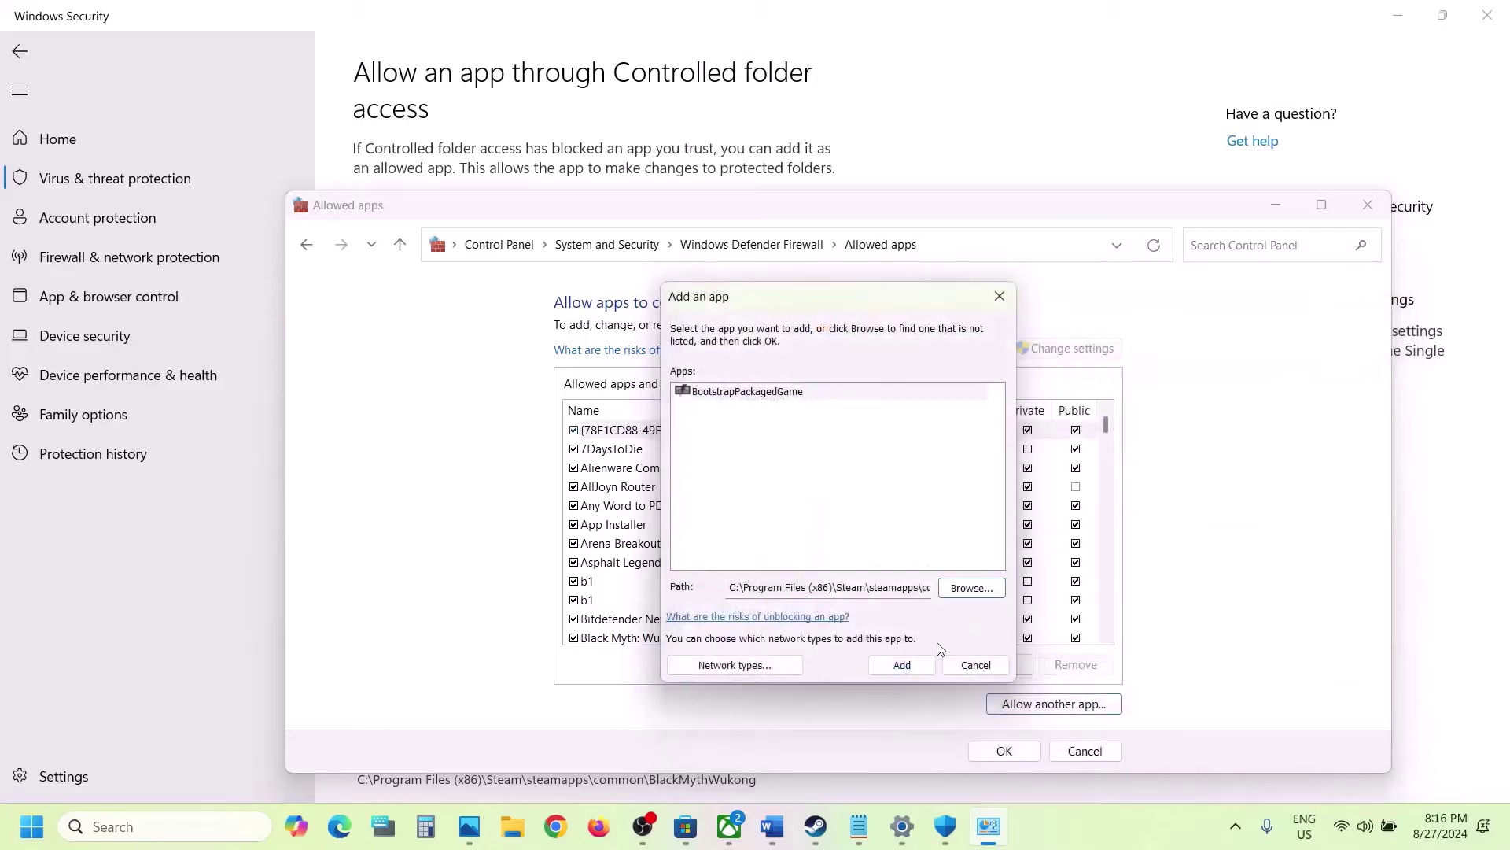
left_click(902, 666)
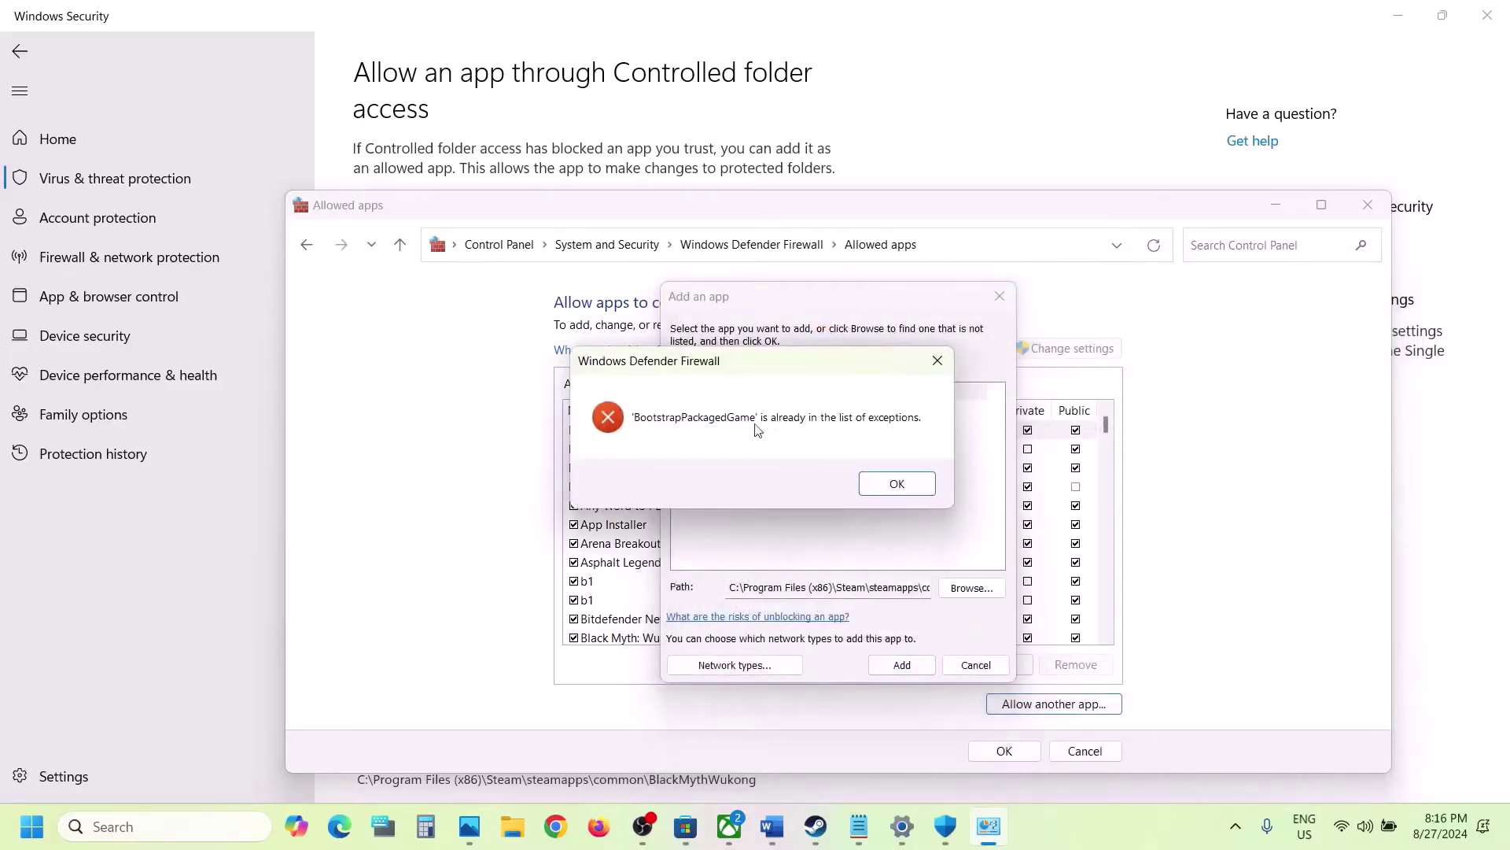
left_click(879, 489)
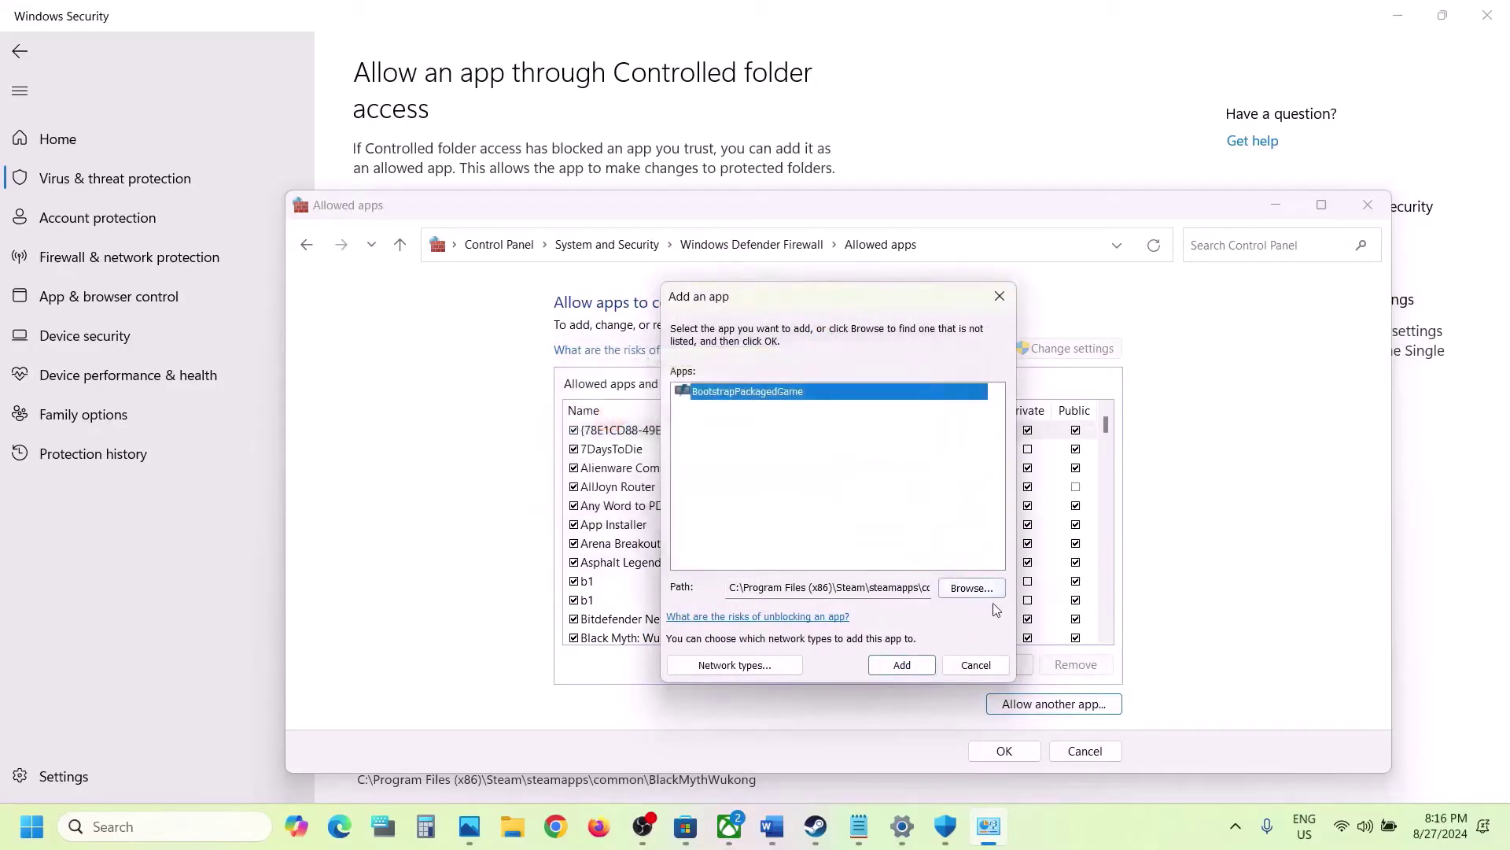
- Add start_protected_game as Easy Anti-Cheat Bootstrapper (EOS) to the firewall allowed apps
left_click(974, 594)
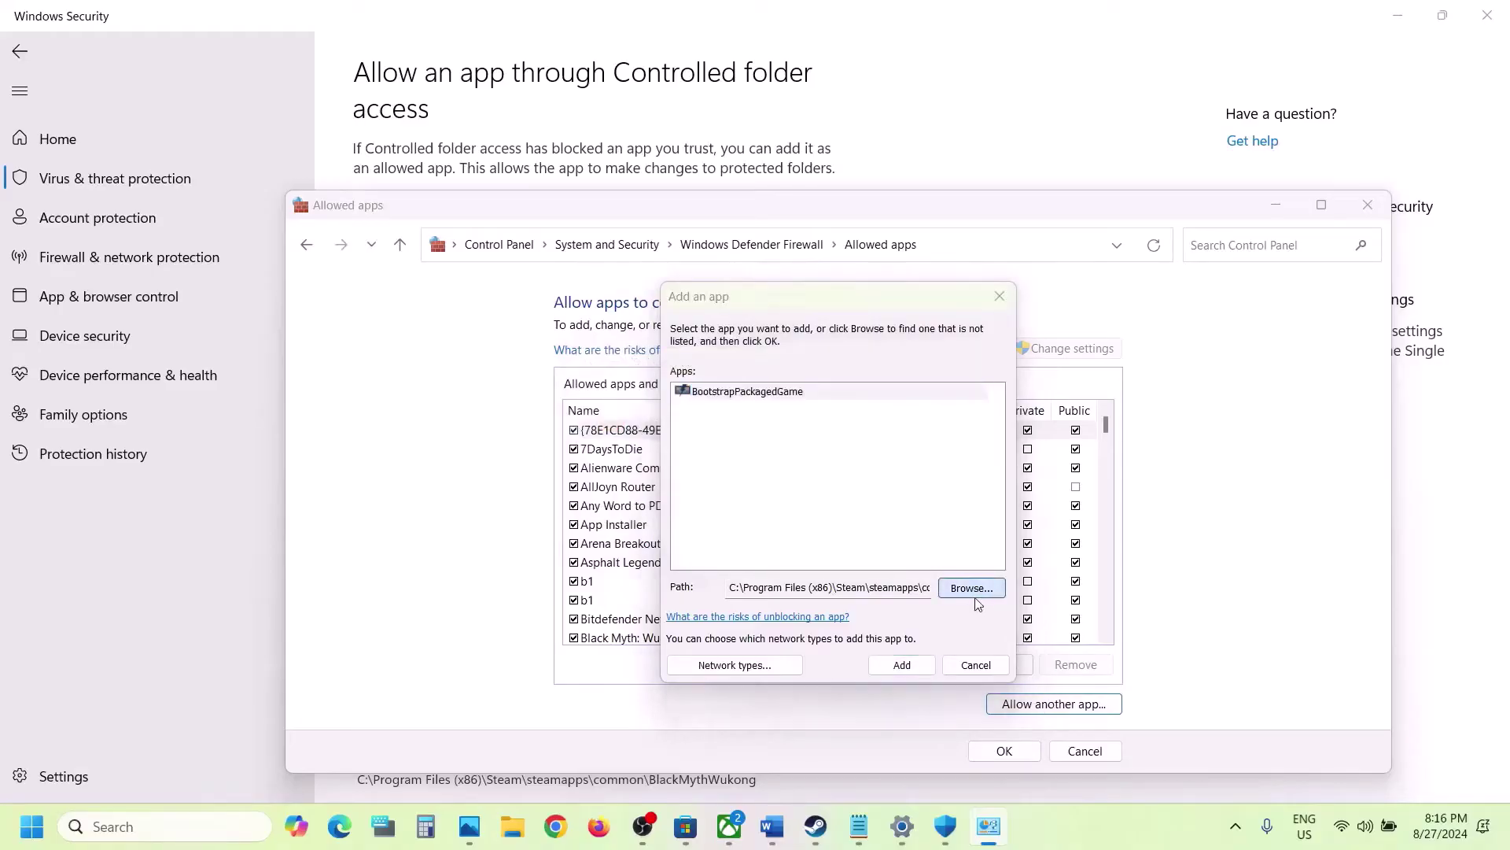
left_click(882, 571)
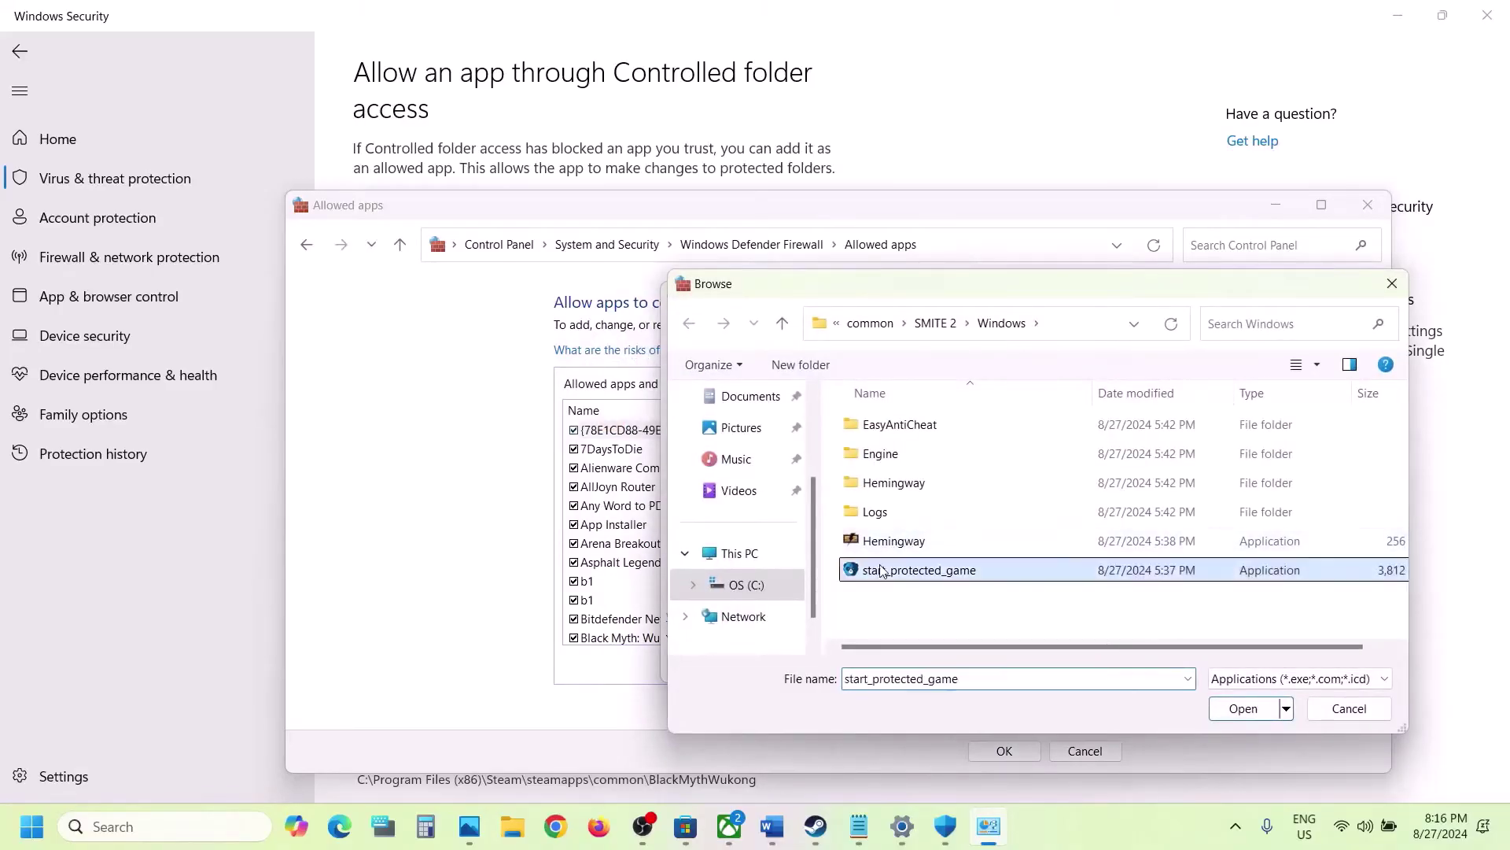
left_click(1248, 716)
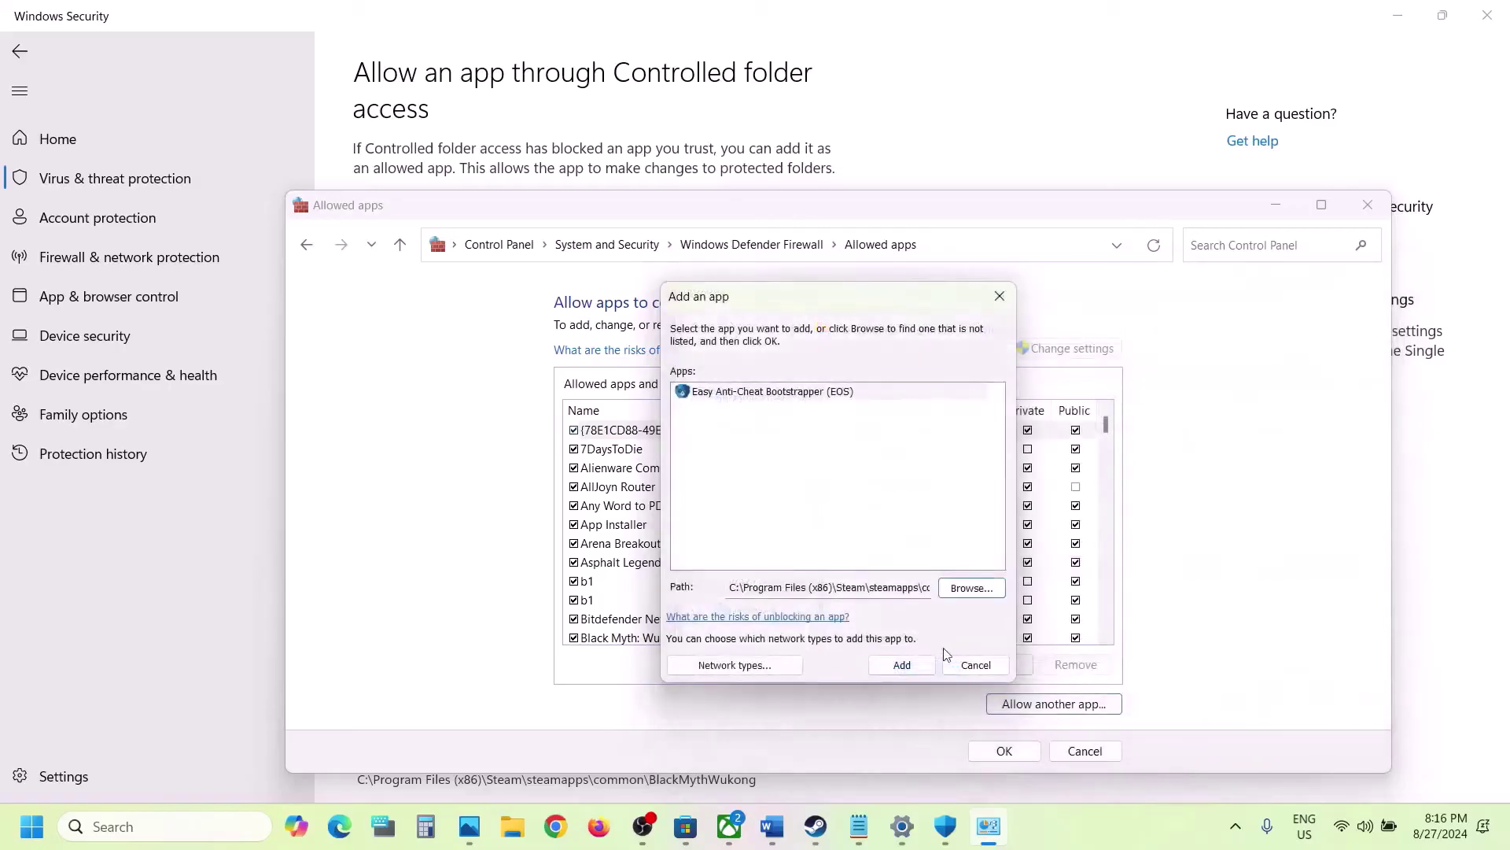
left_click(899, 667)
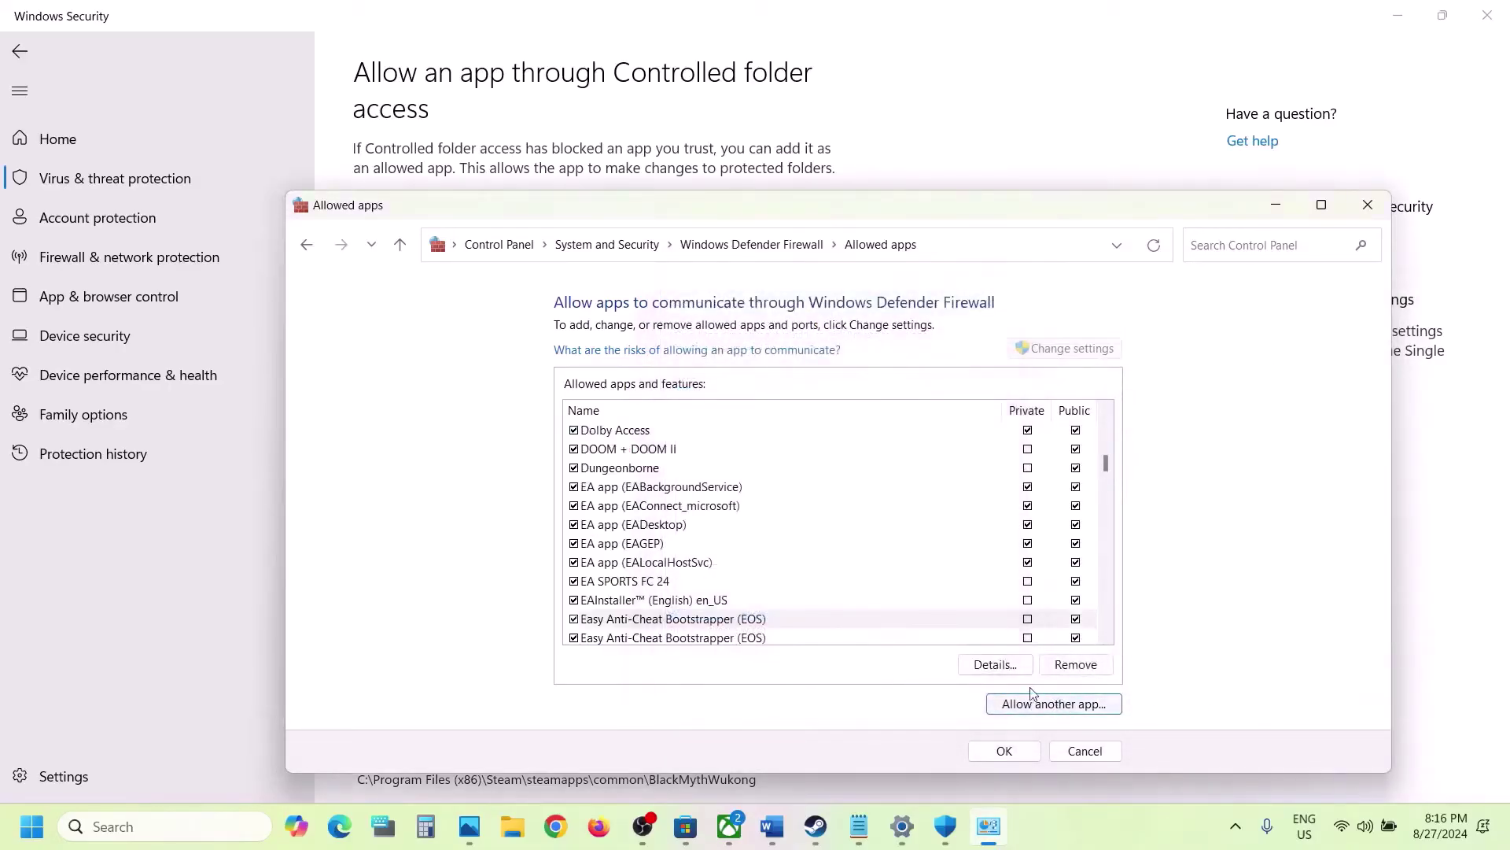
- Allow Hemingway-Win64-Shipping from SMITE 2\Windows\Hemingway\Binaries\Win64 through the firewall, then select its Smite 2 row
left_click(1054, 712)
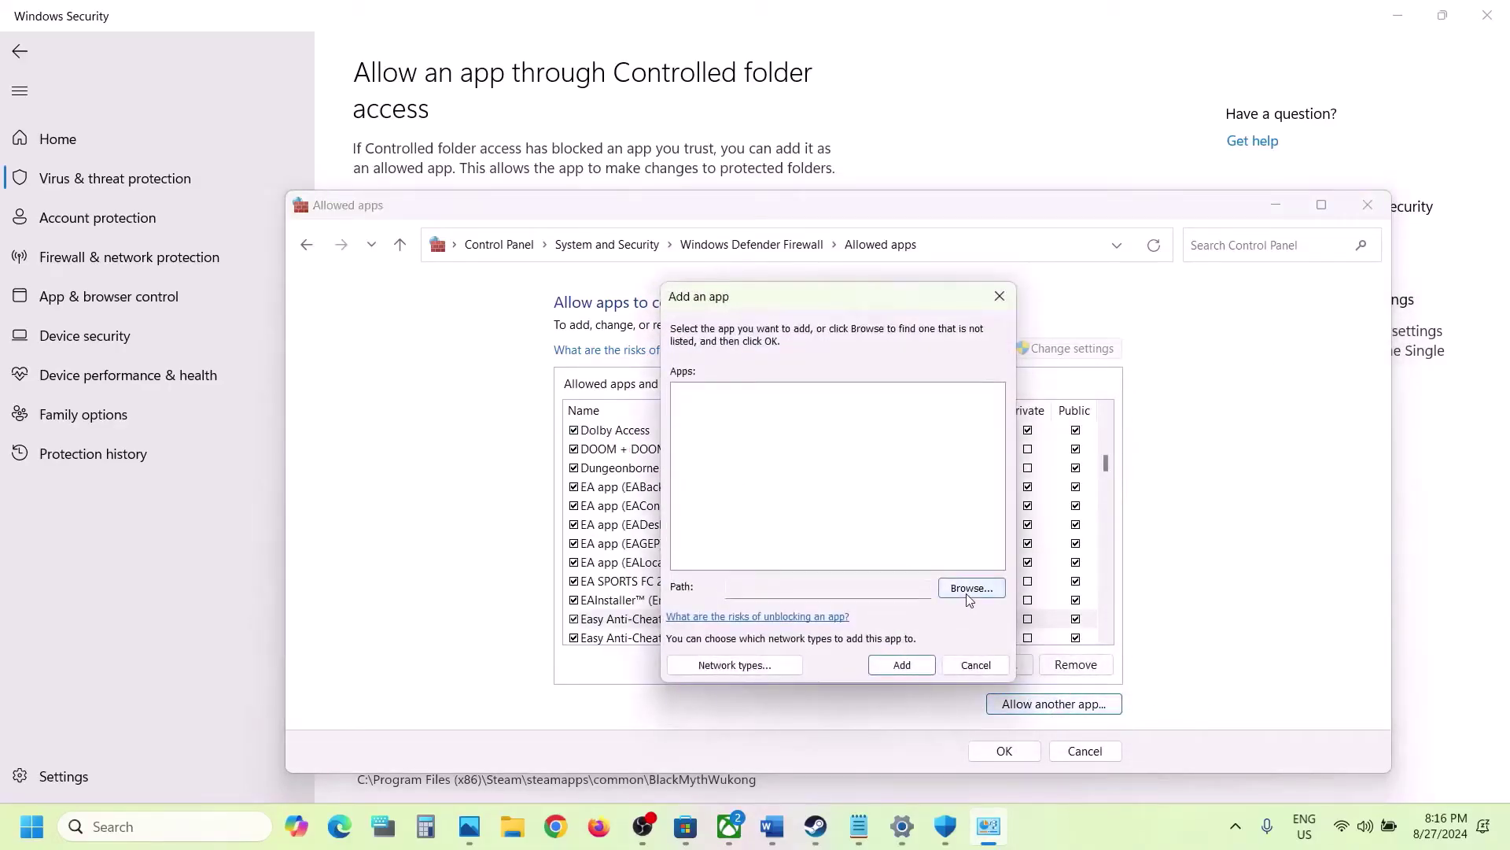
left_click(968, 589)
double_click(891, 486)
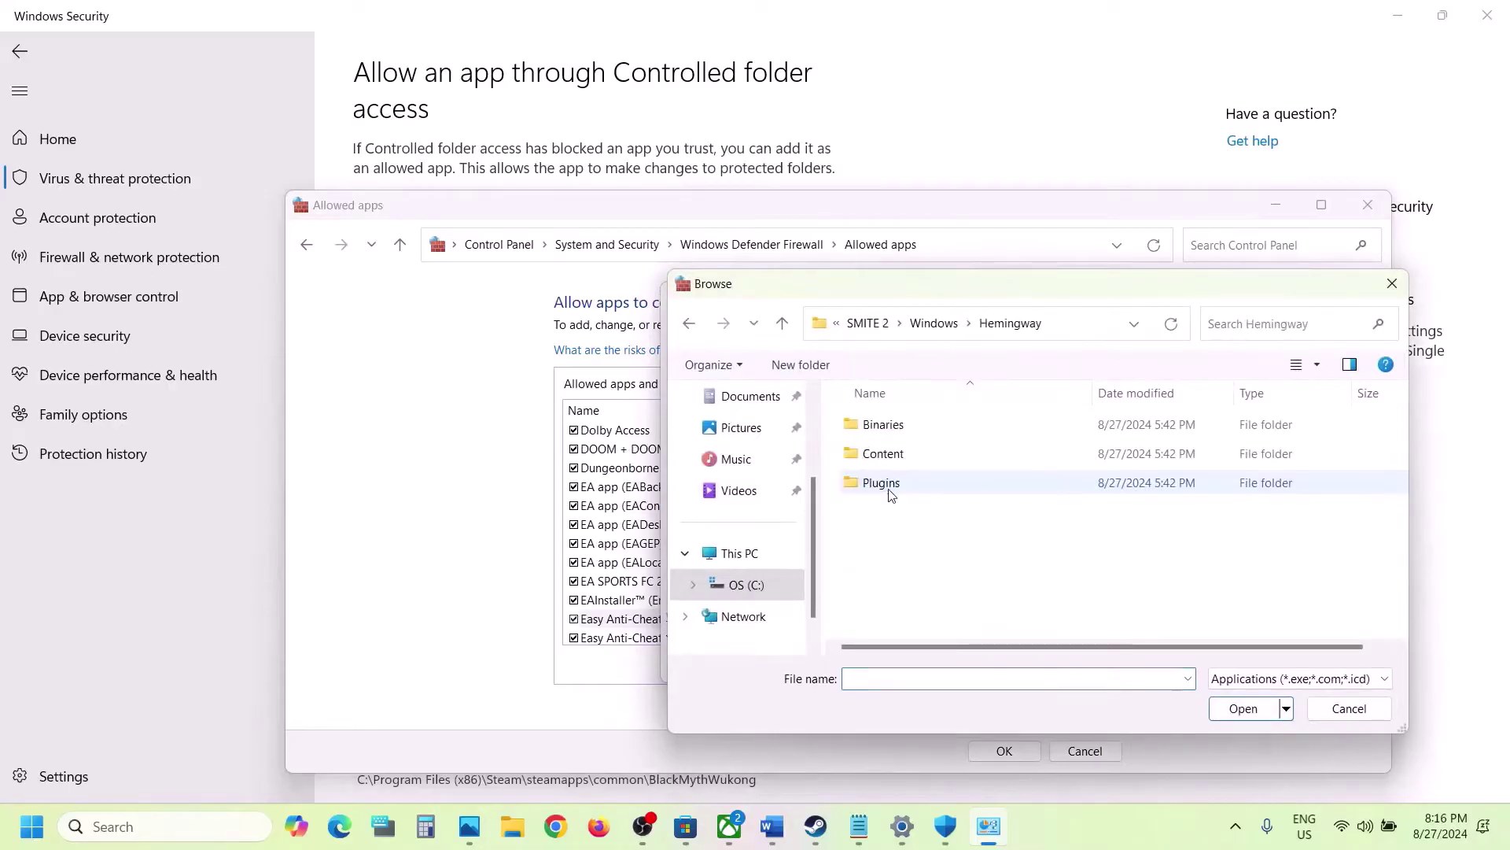
double_click(882, 426)
double_click(883, 426)
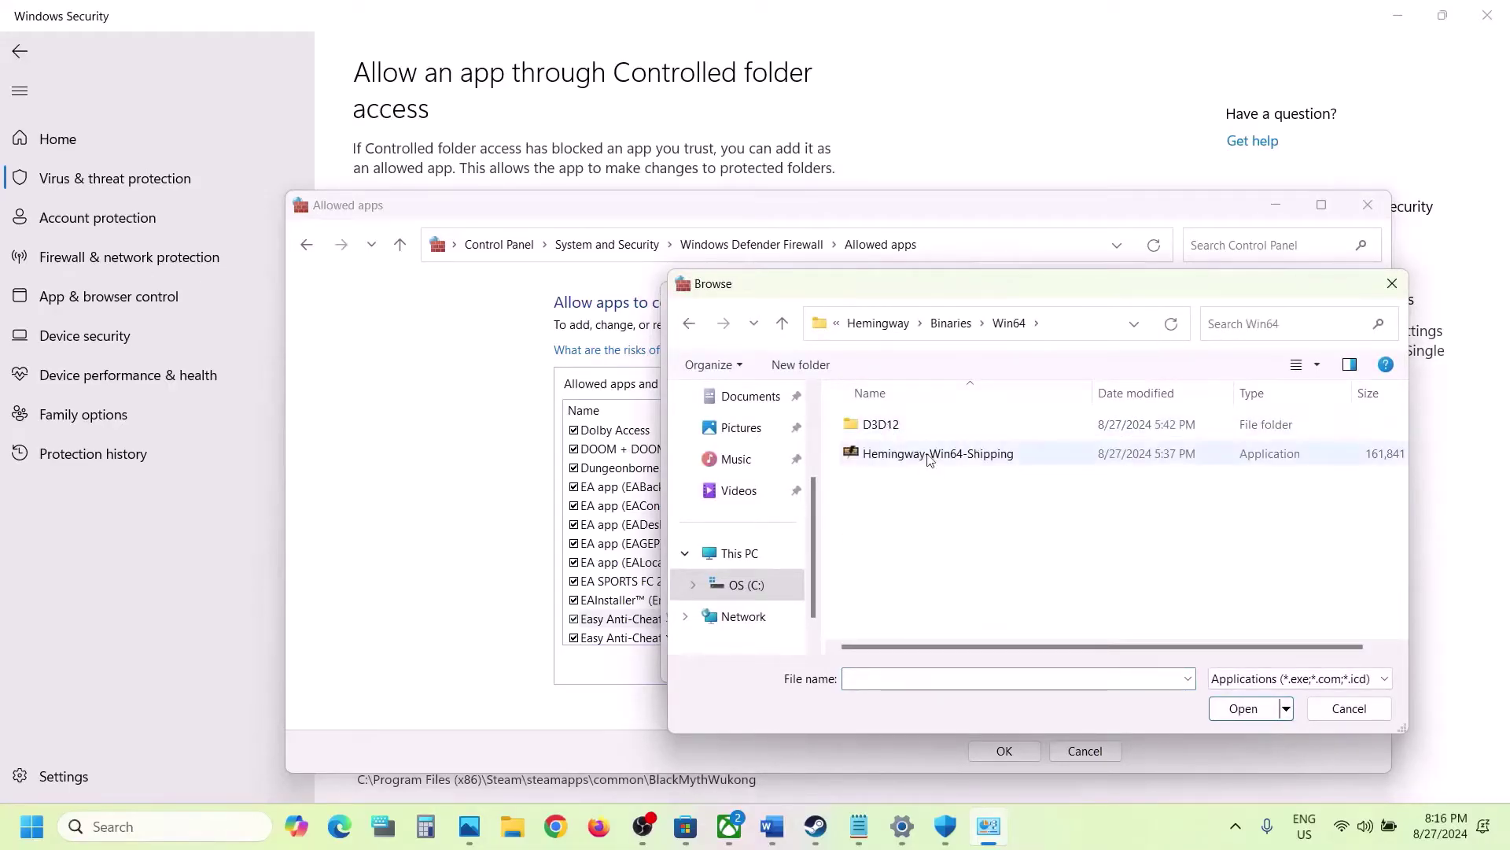
left_click(930, 460)
left_click(1244, 708)
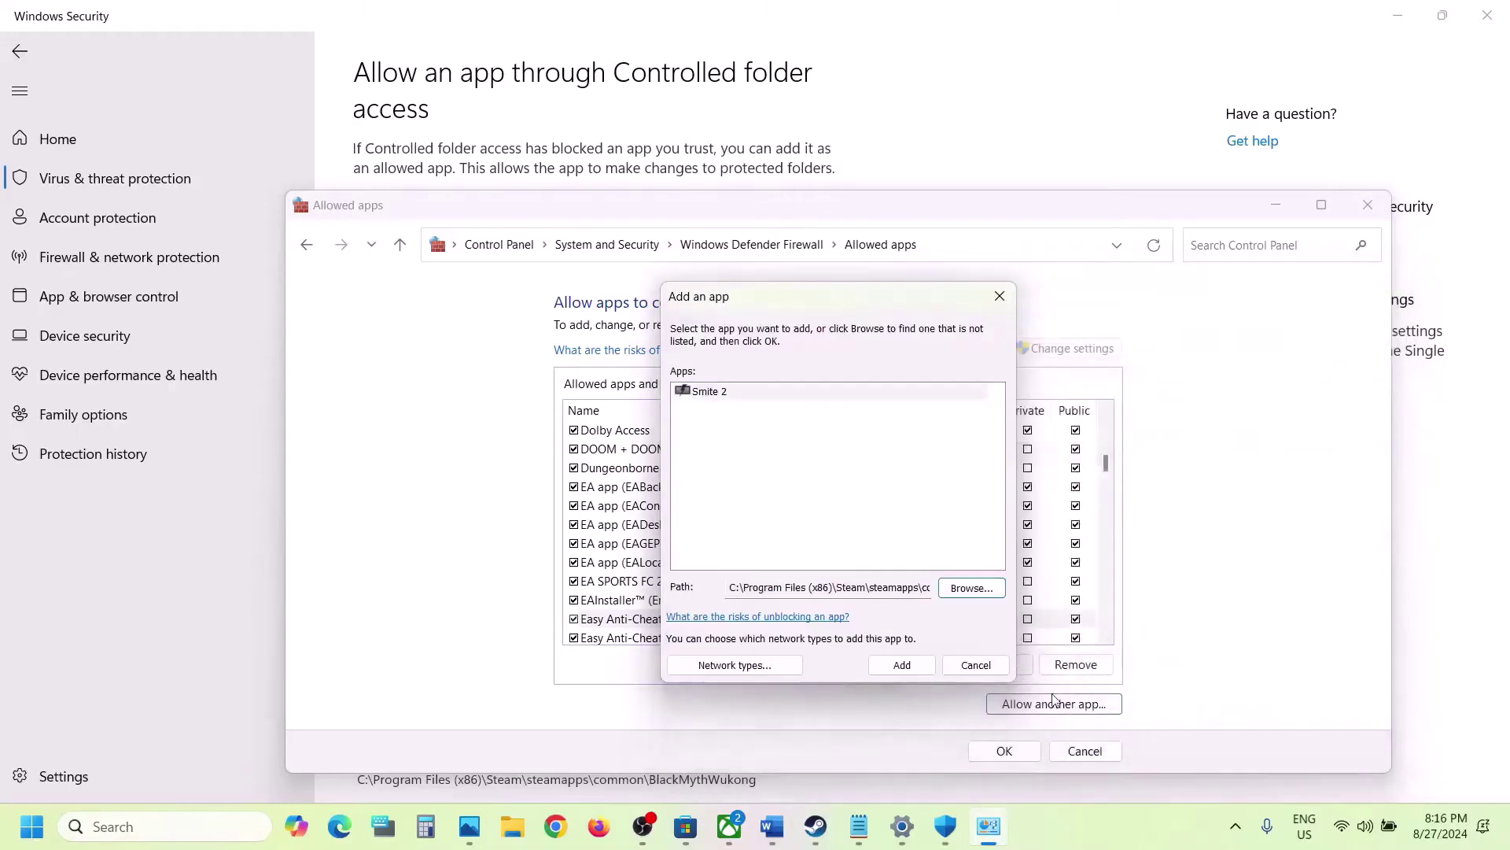
left_click(902, 666)
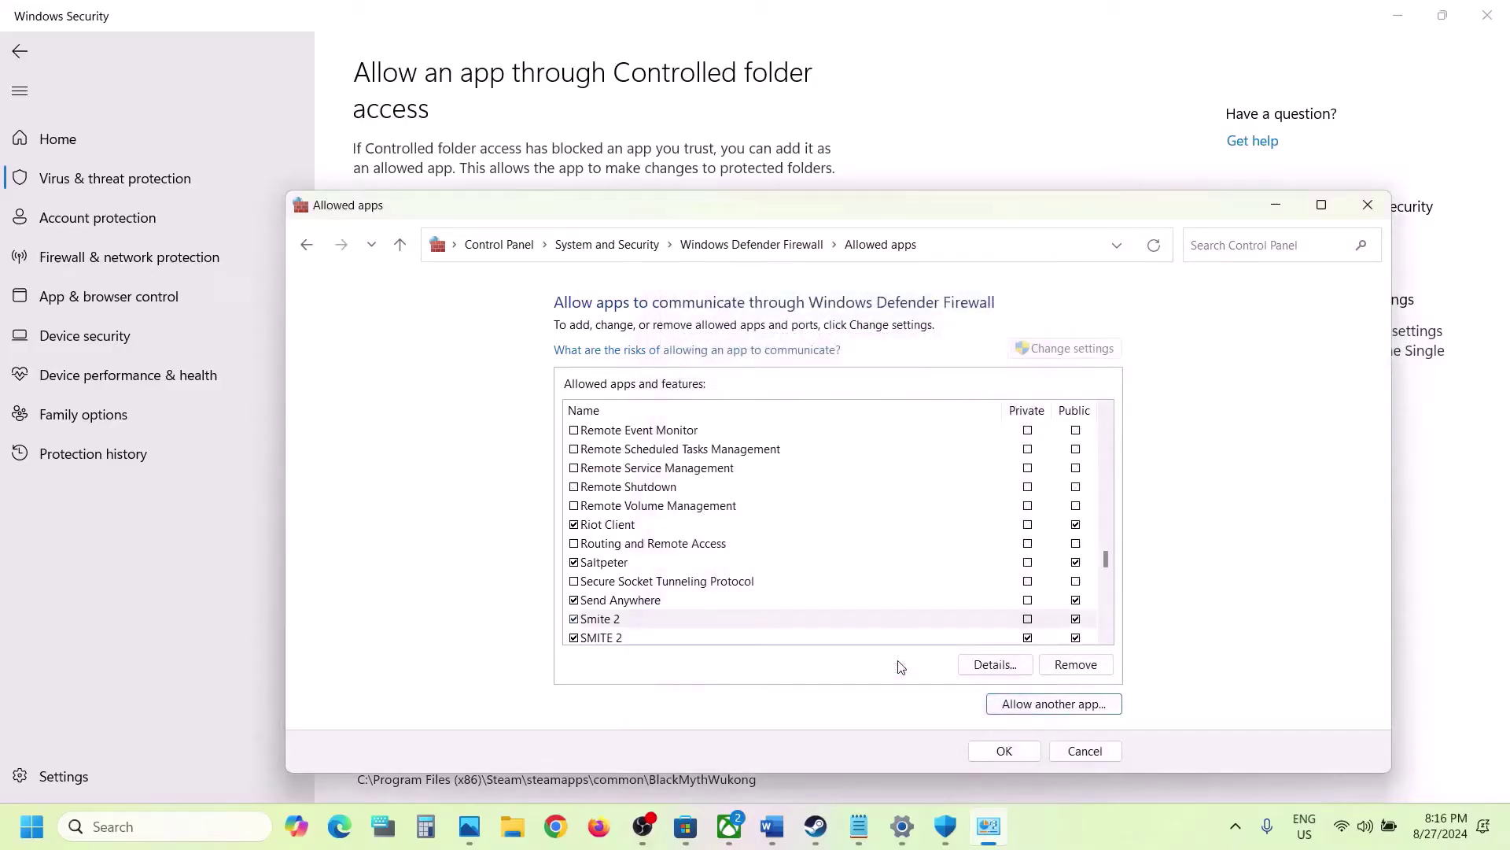
left_click(604, 634)
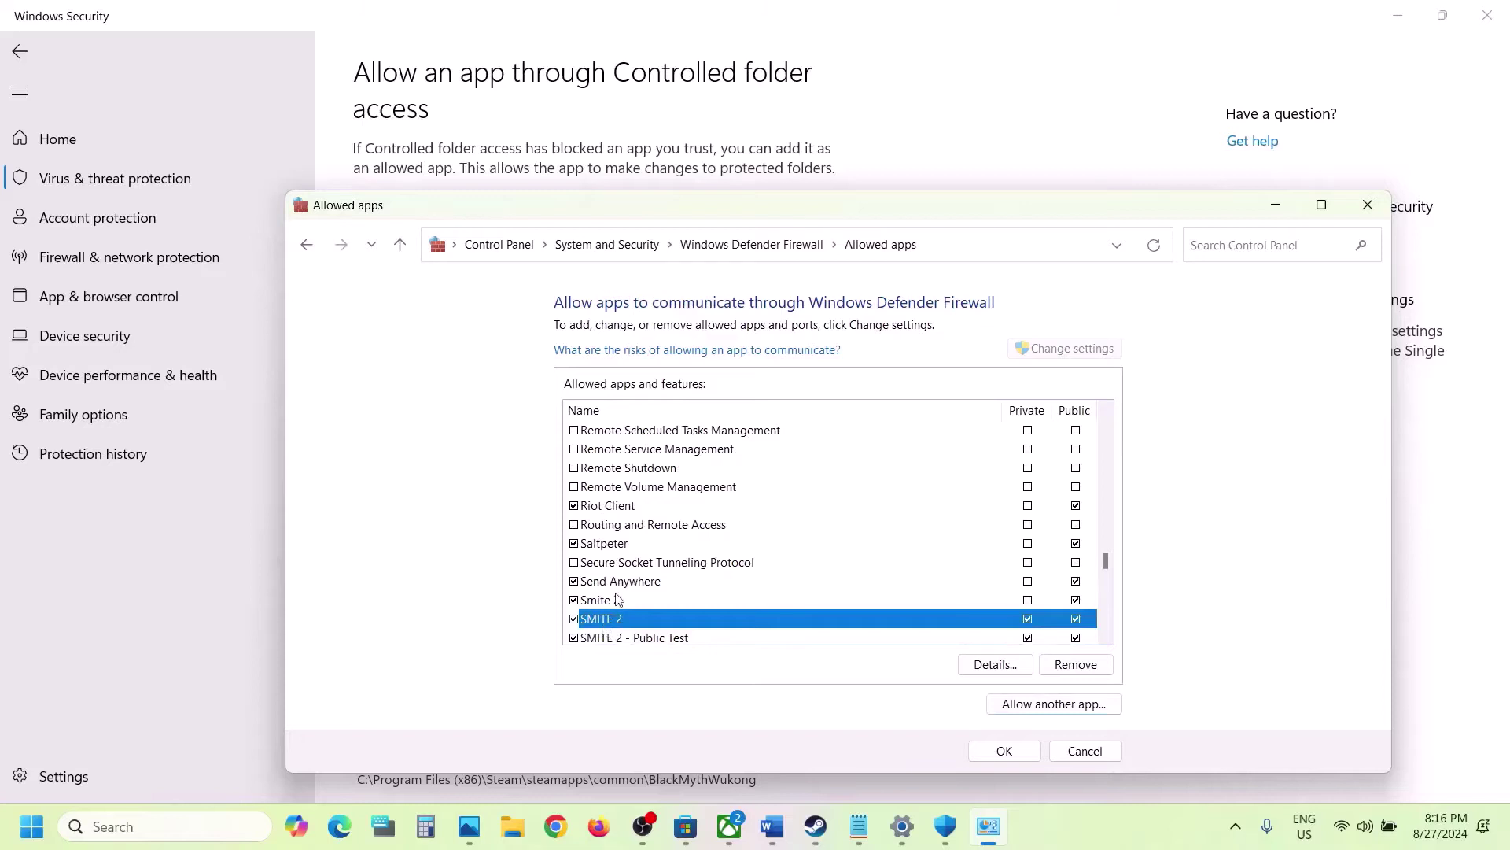